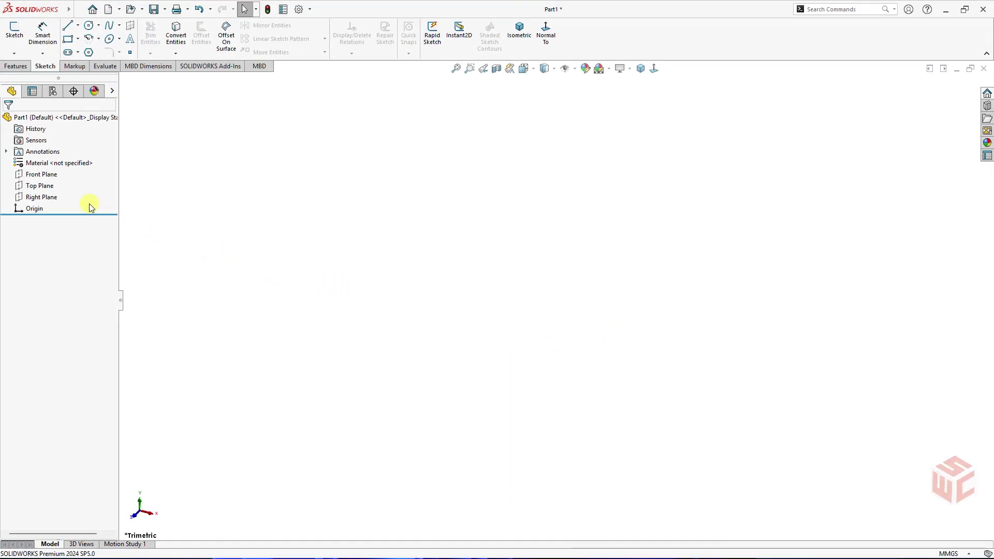
Step: Start a Top Plane sketch with a vertical centerline centred on the origin
click(49, 186)
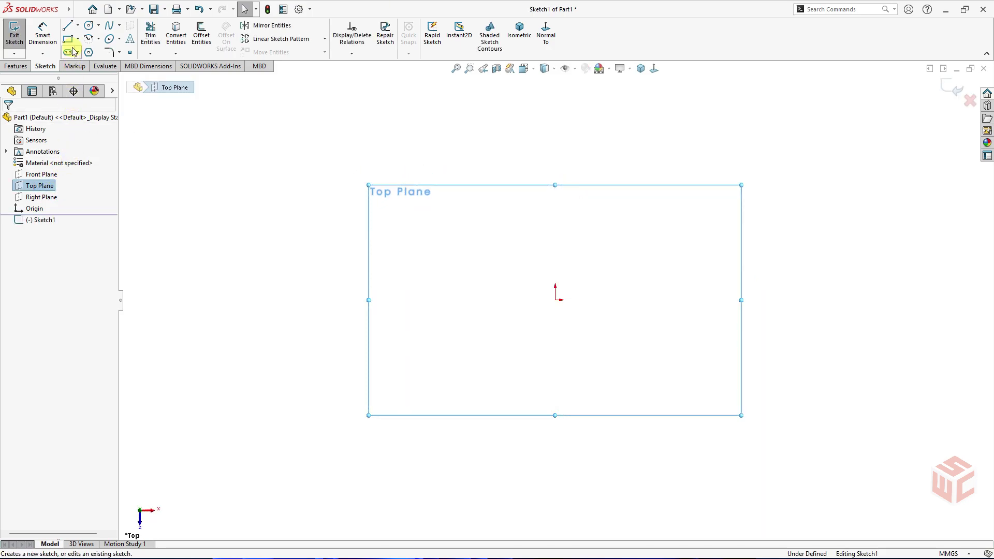
click(76, 26)
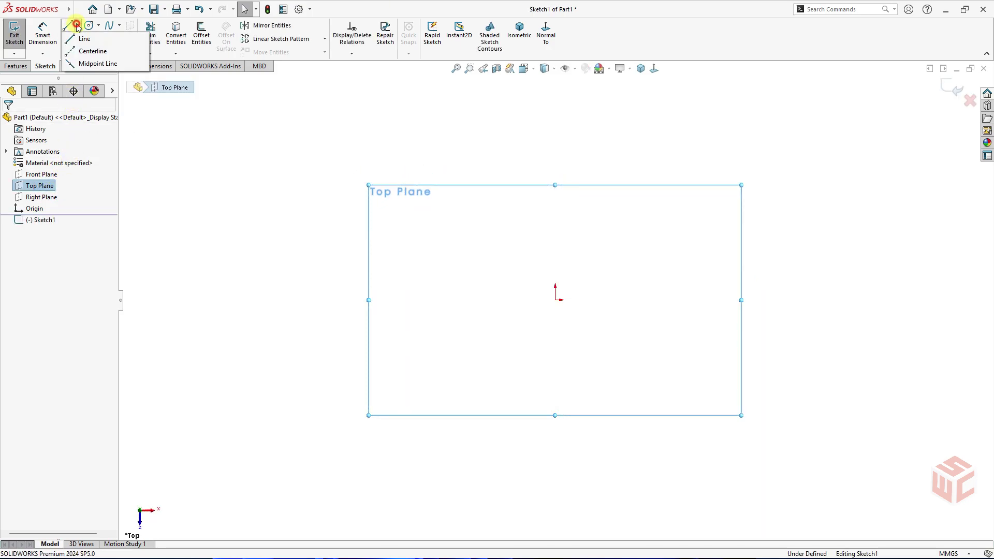
click(86, 54)
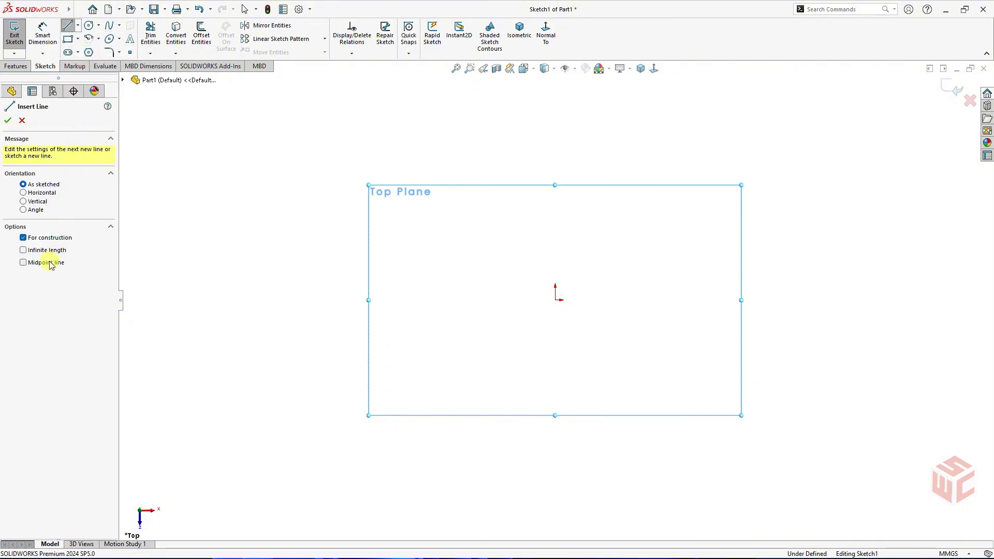
click(555, 301)
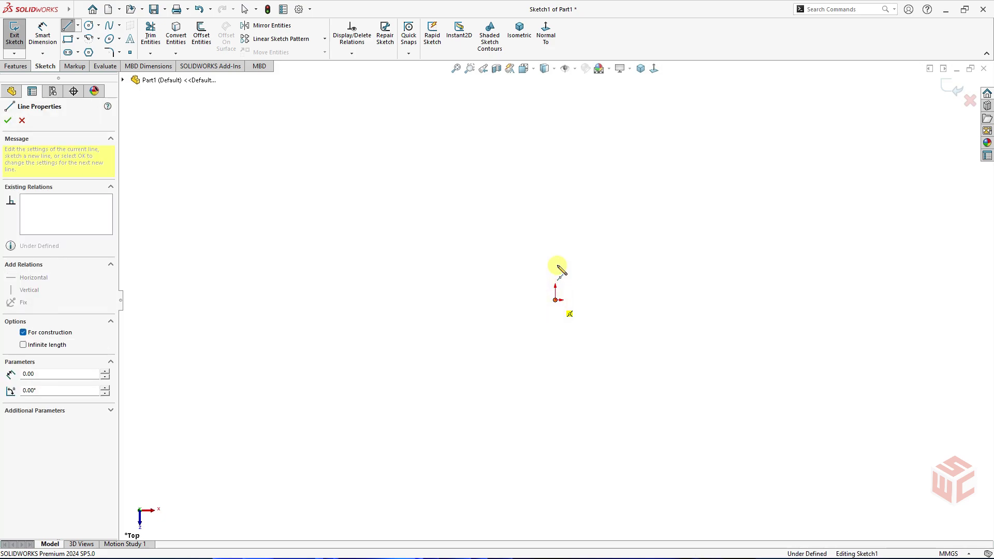
click(555, 223)
right_click(579, 246)
click(588, 249)
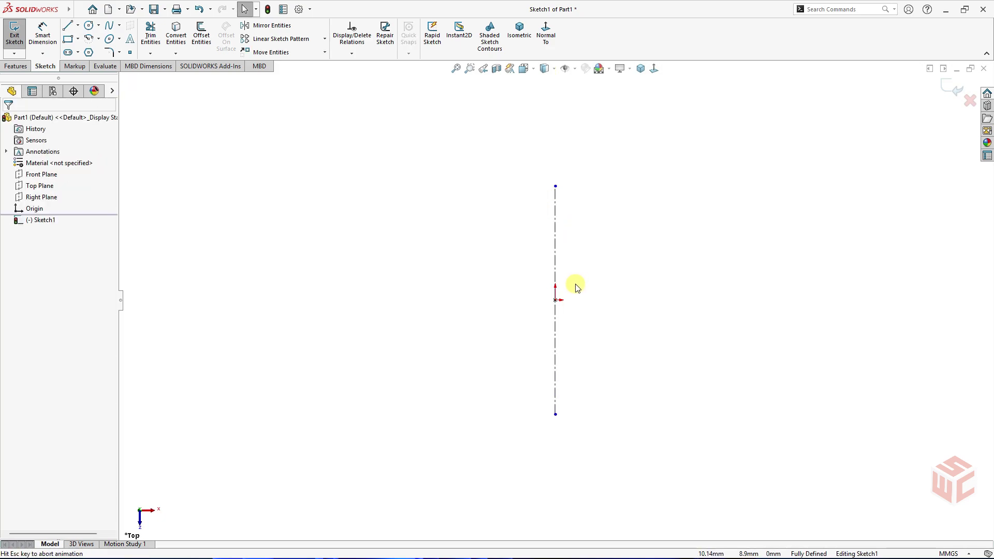
Step: Draw a second, slanted centerline crossing the vertical one
key(s)
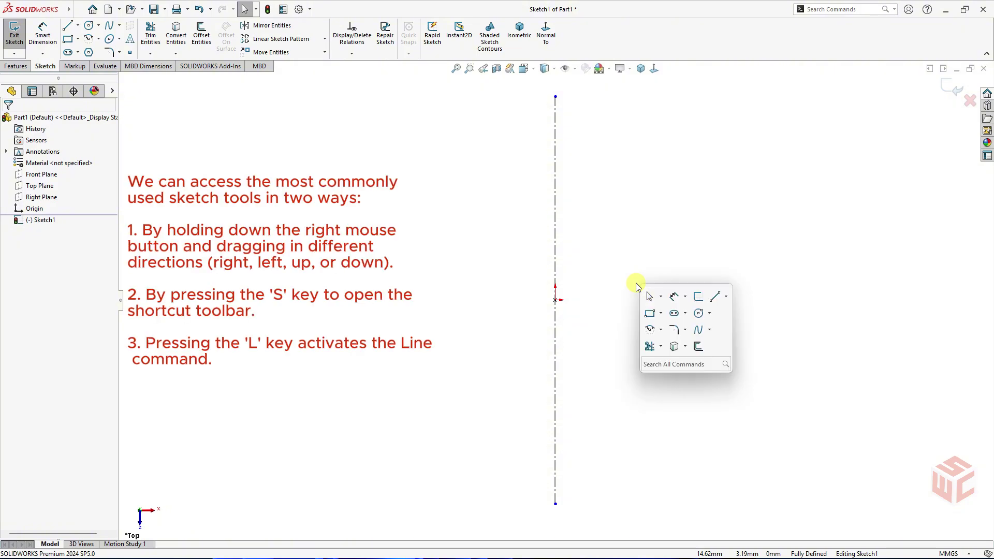
click(727, 297)
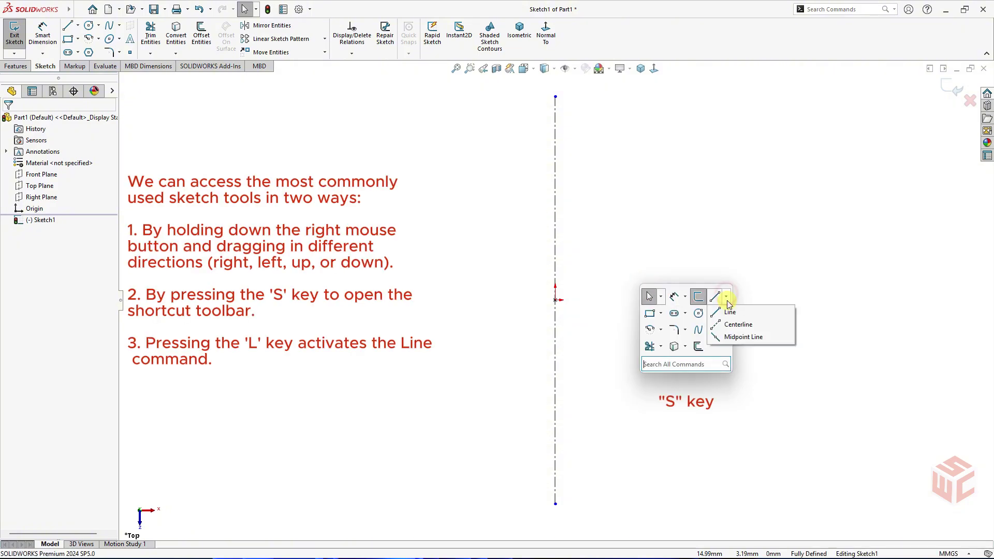
click(739, 324)
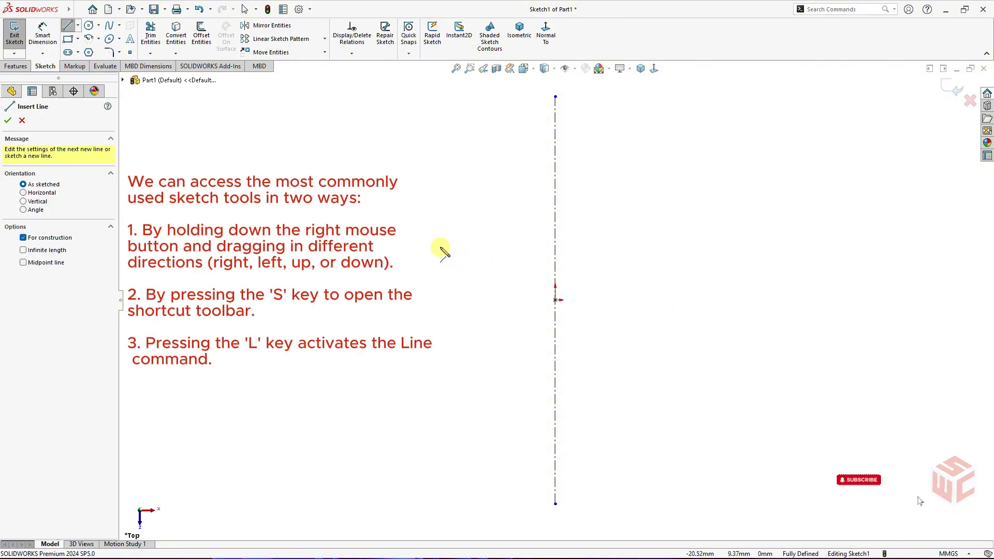
click(665, 381)
right_click(659, 331)
click(679, 332)
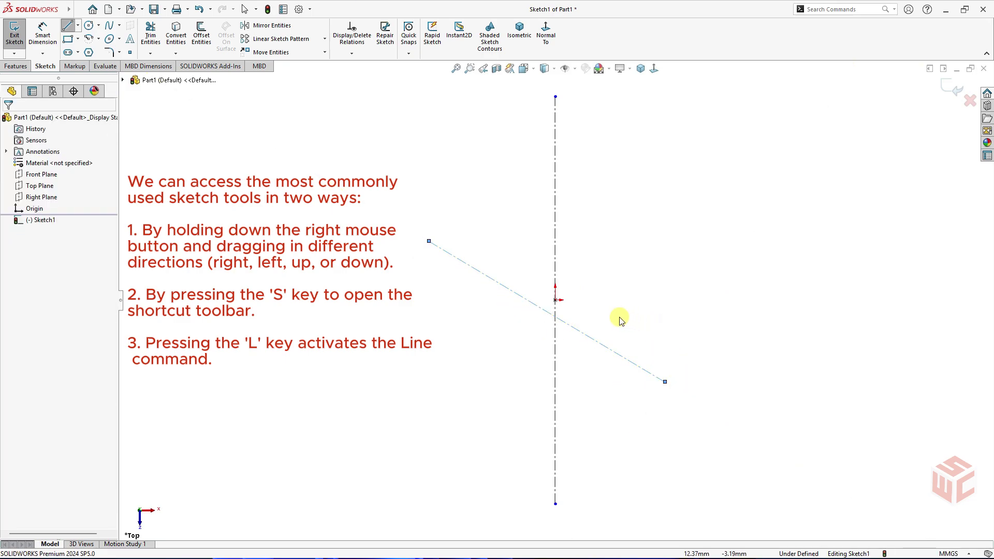
right_drag(615, 313, 612, 284)
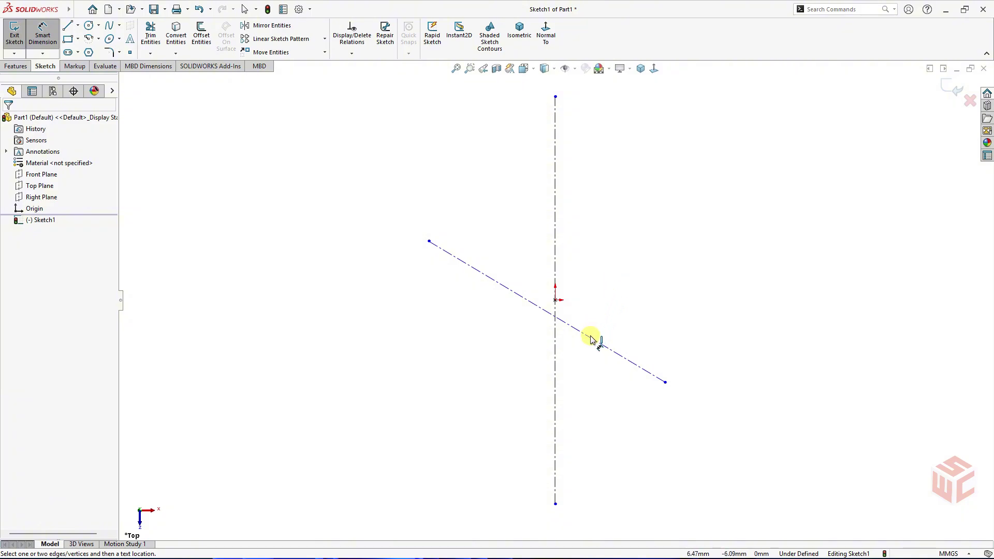
Step: Dimension the slanted centerline to 130 mm long at 38° from the vertical centerline
click(590, 335)
click(616, 298)
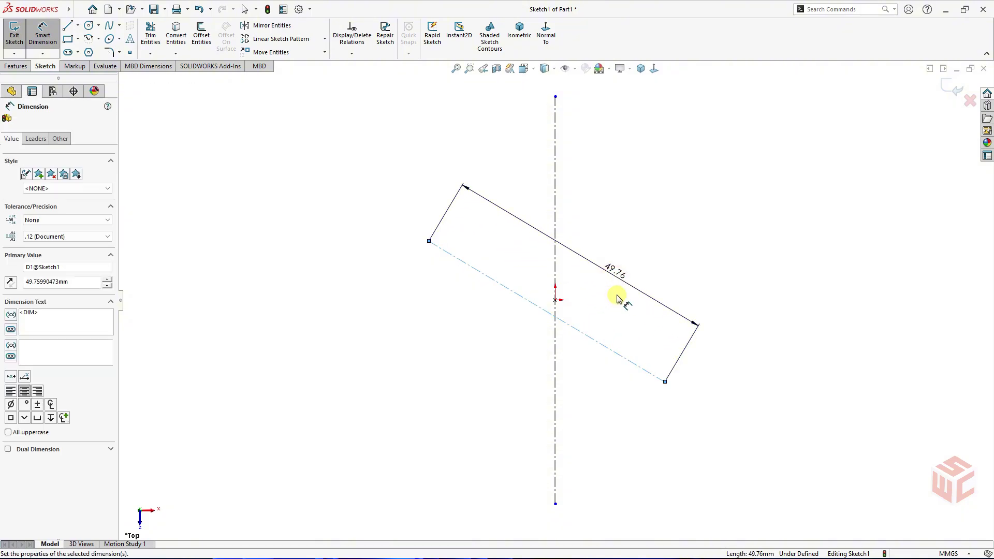
text(130)
key(Return)
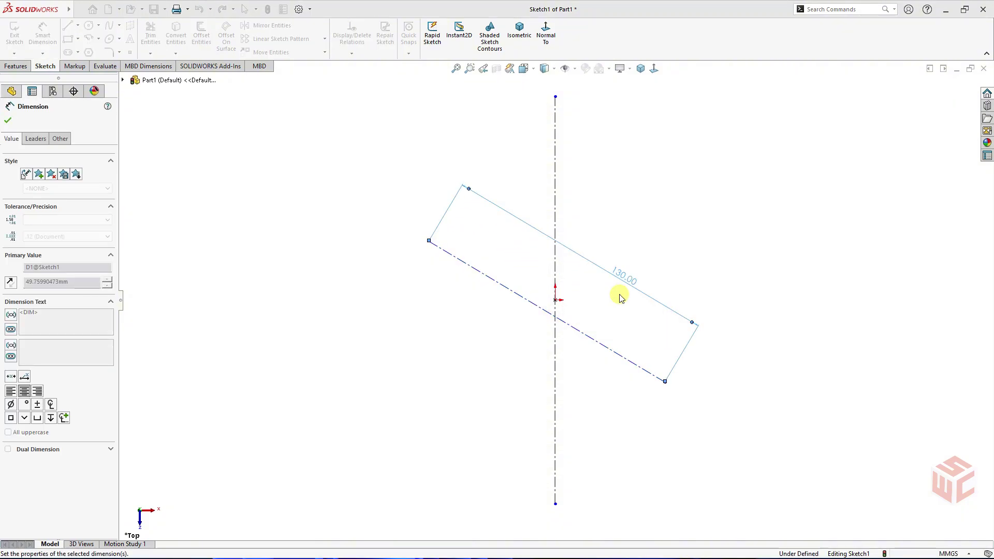
click(534, 299)
click(553, 276)
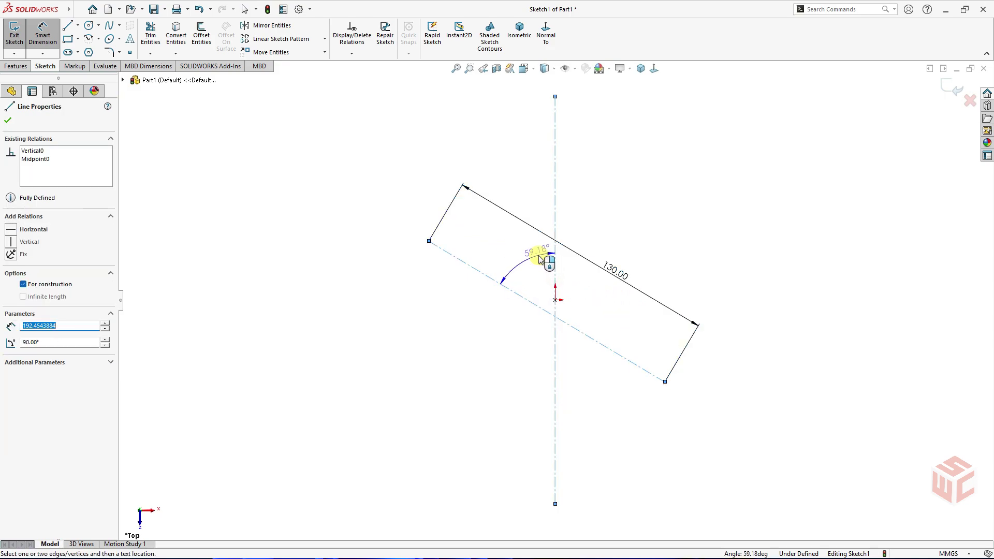
click(555, 269)
text(38)
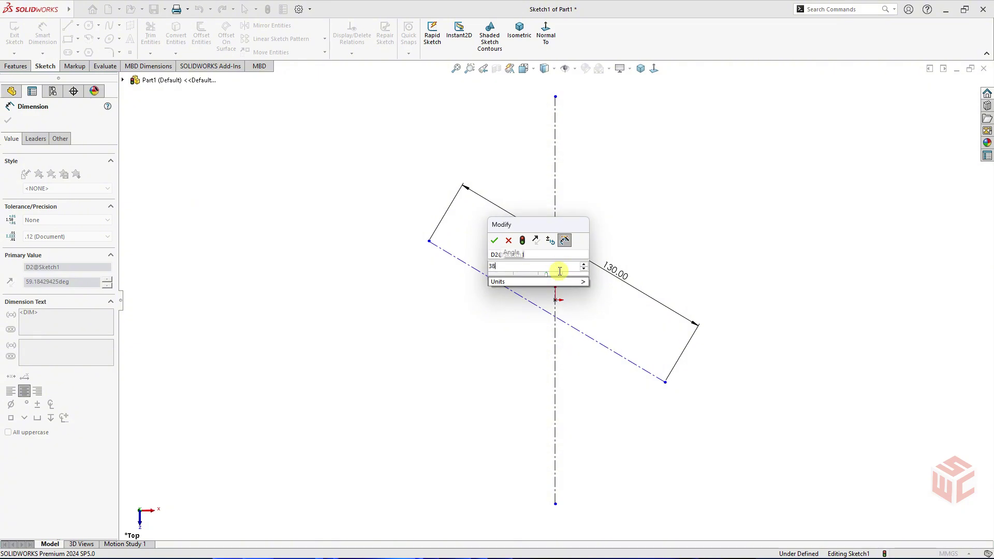
key(Return)
right_click(564, 275)
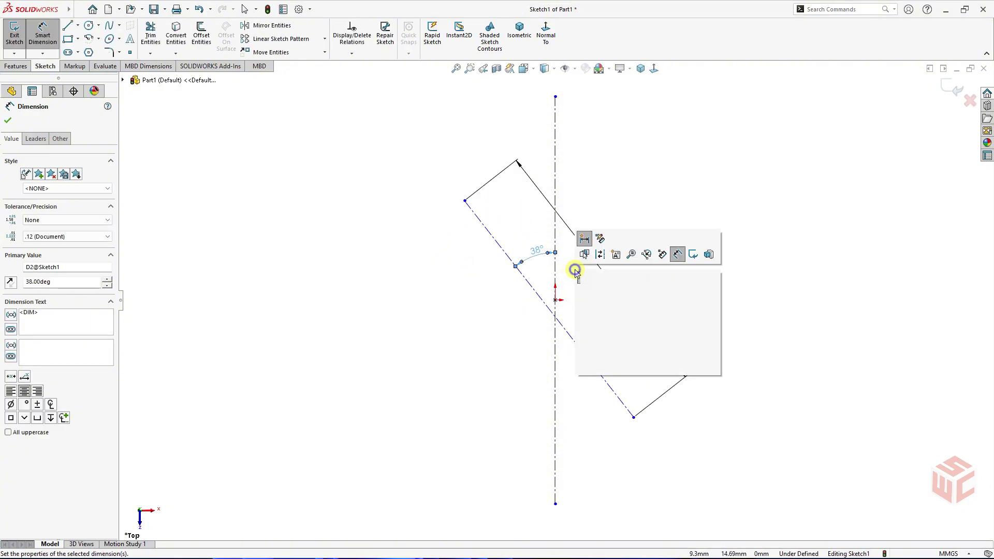
click(601, 266)
Step: Make the origin the slanted centerline's midpoint and fit the sketch in view
scroll(588, 291, down, 1)
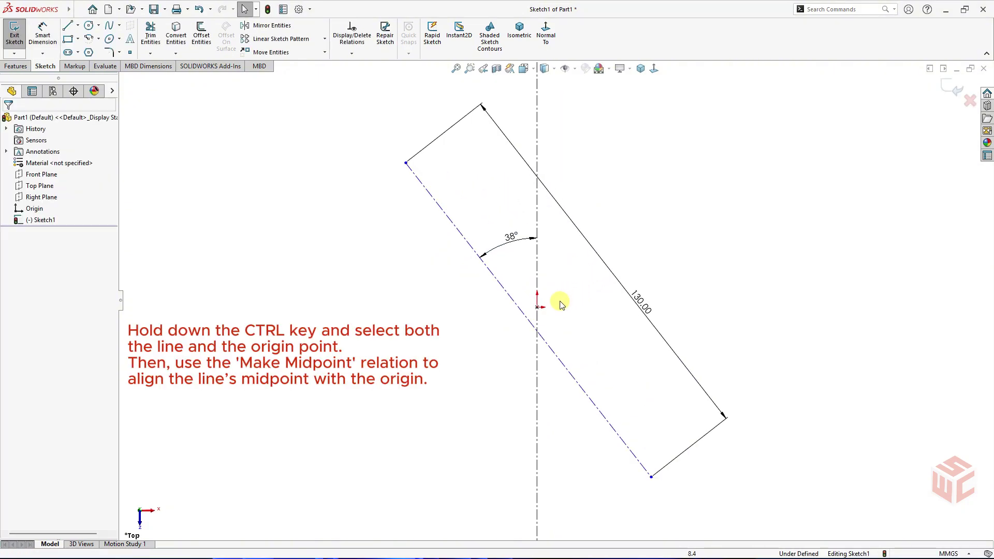
click(518, 306)
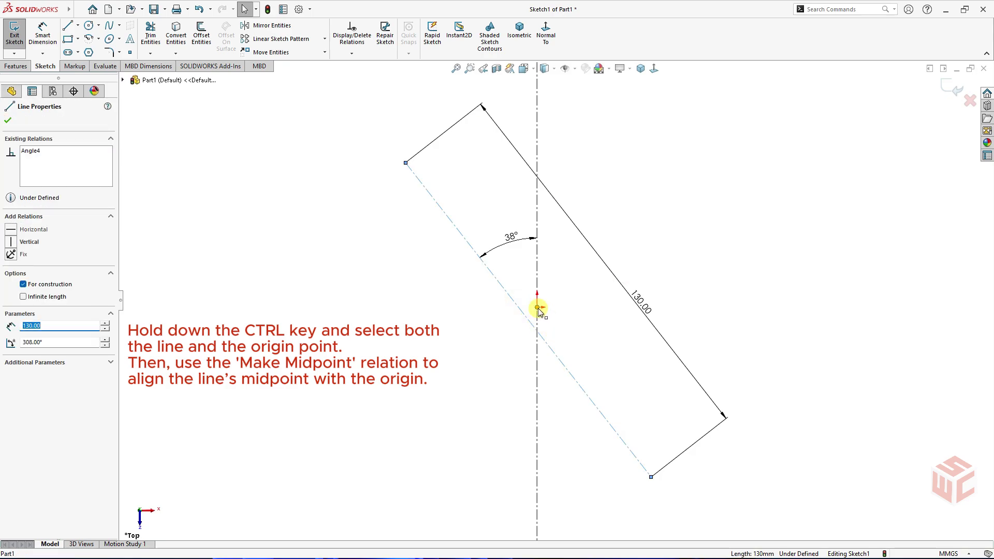
ctrl+click(538, 308)
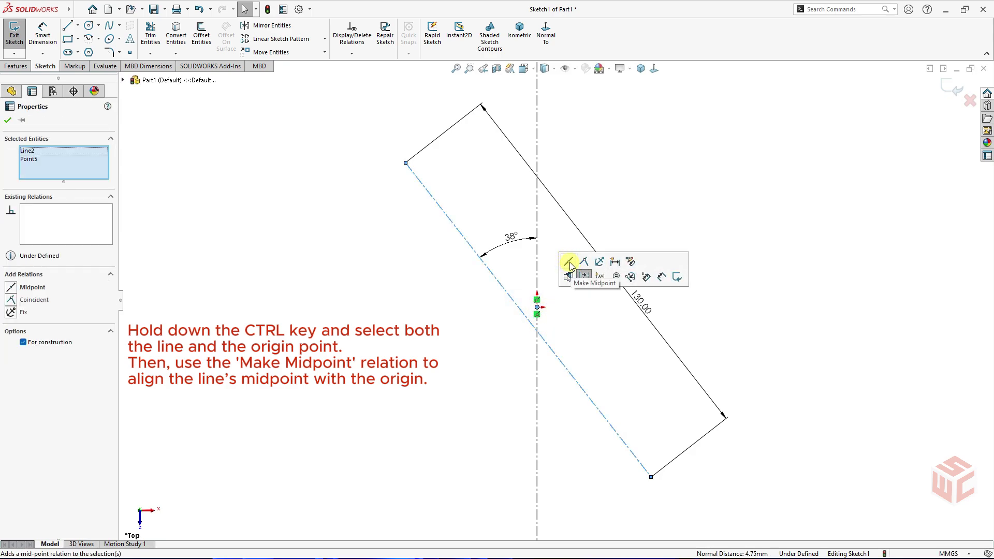
click(569, 262)
click(562, 236)
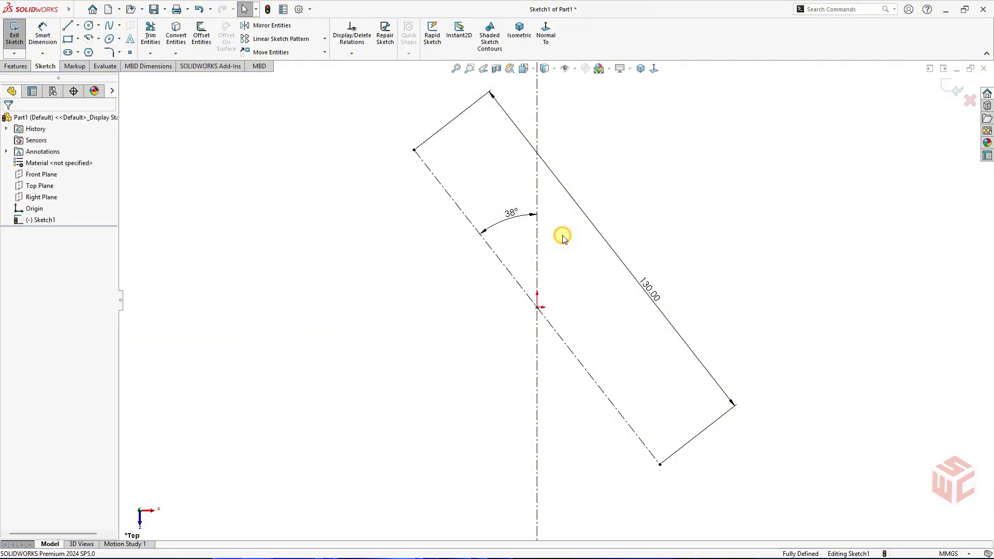
key(f)
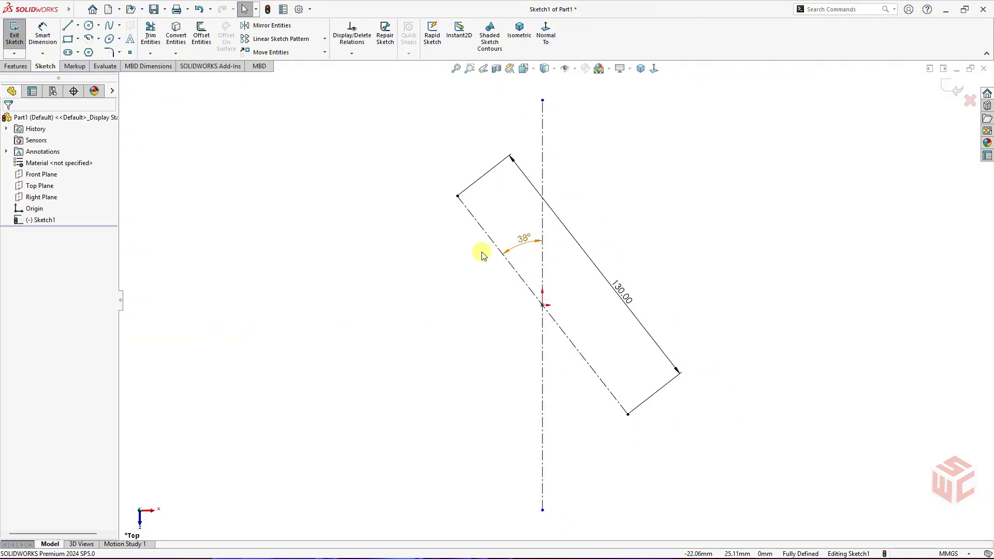
Step: Draw circles at the upper centerline end, the origin, and the lower centerline end
right_drag(397, 236, 439, 237)
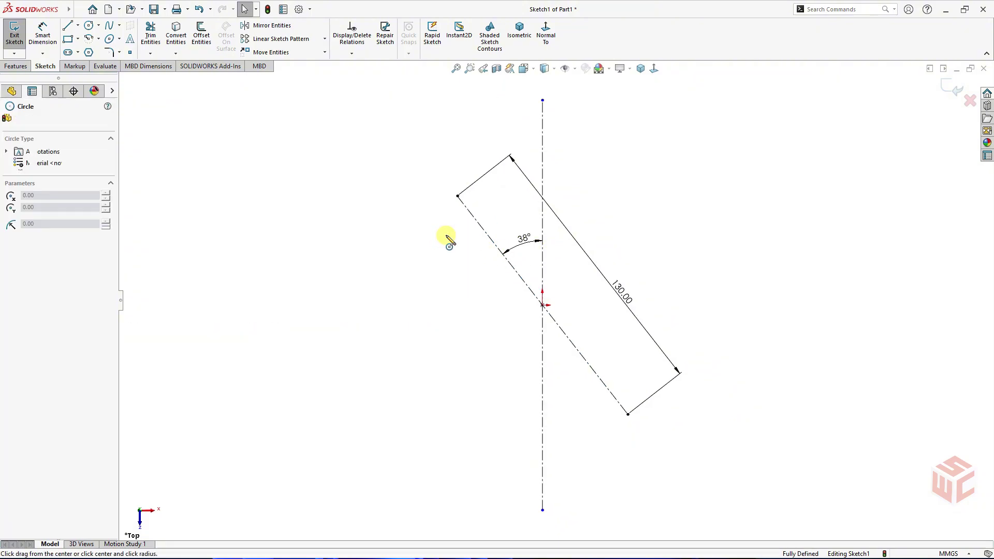
click(457, 196)
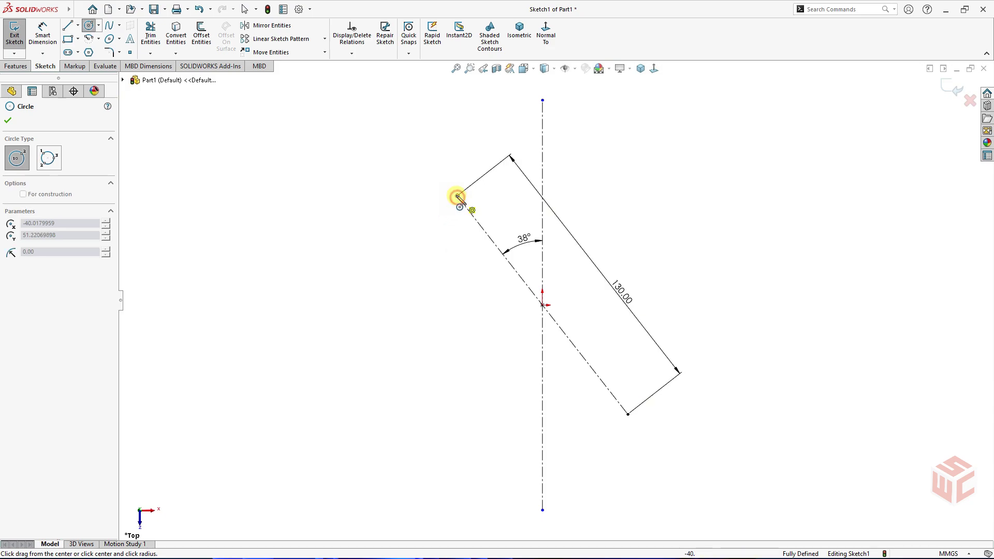
click(450, 164)
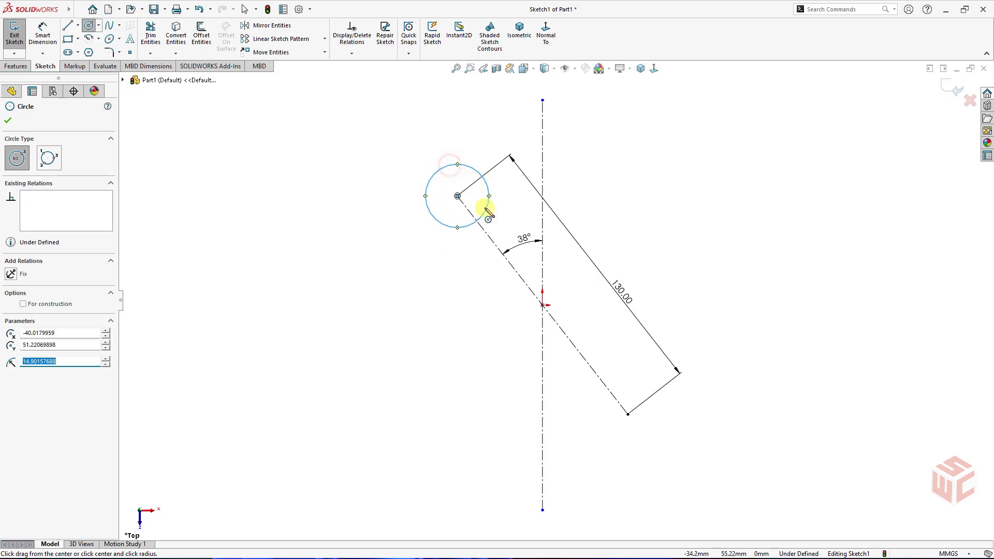
click(542, 305)
click(451, 273)
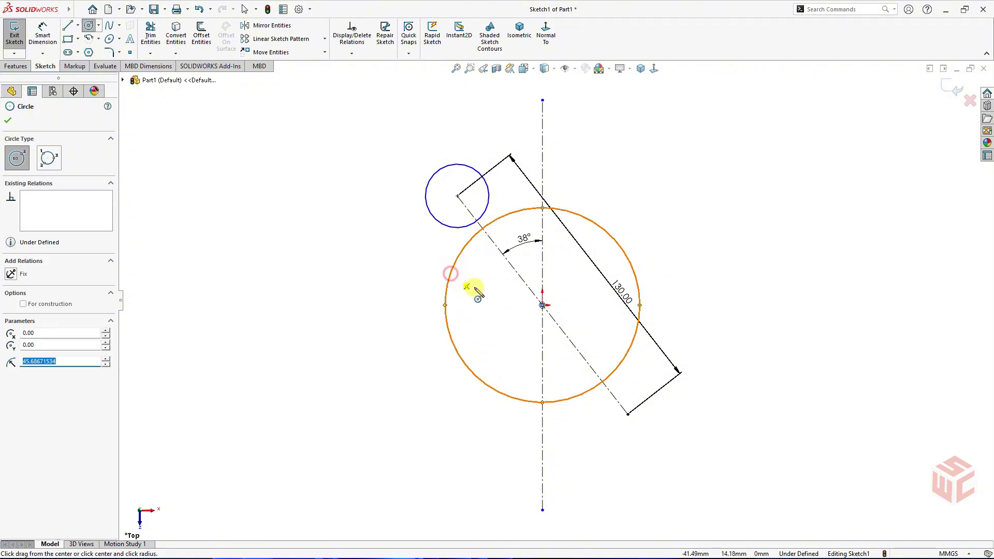
click(628, 414)
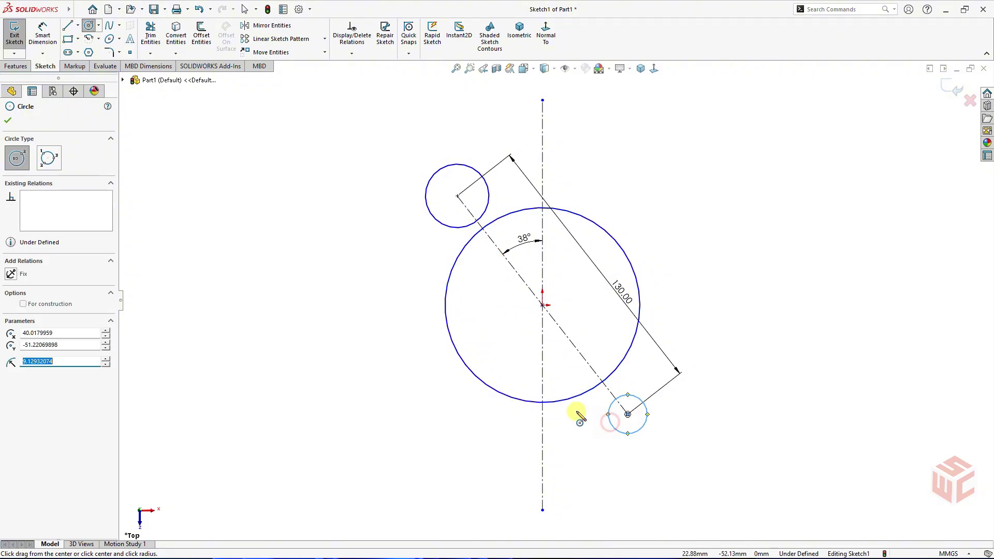
right_click(591, 417)
click(590, 419)
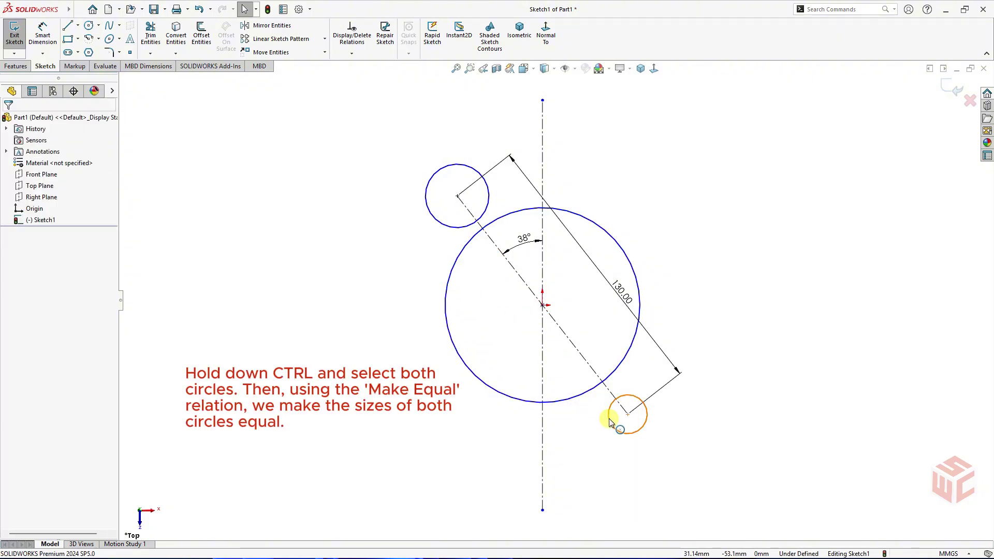
Step: Make the two small end circles equal in size
click(610, 422)
ctrl+click(454, 229)
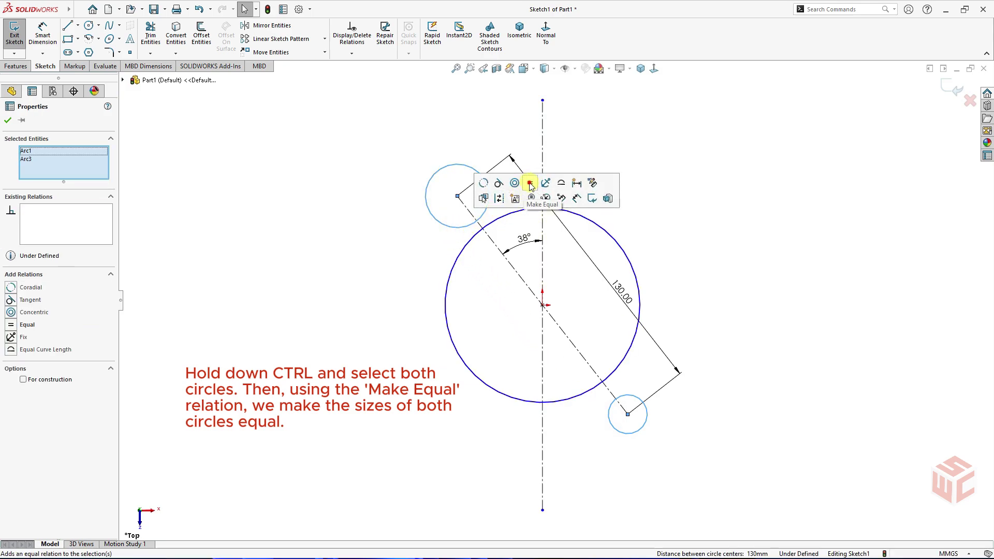
click(530, 186)
click(439, 251)
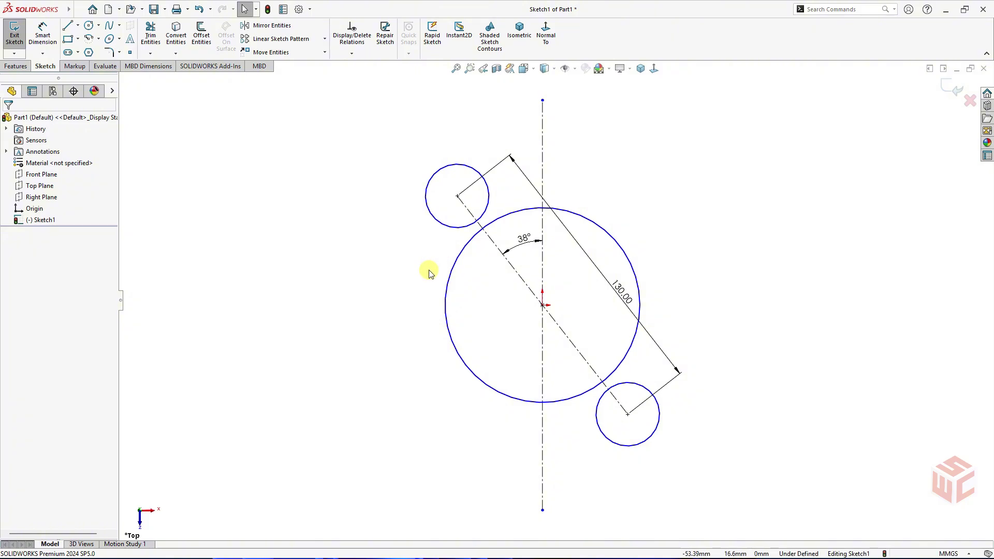
Step: Dimension the upper small circle to Ø30 and the central circle to Ø100
right_drag(417, 246, 426, 222)
click(435, 216)
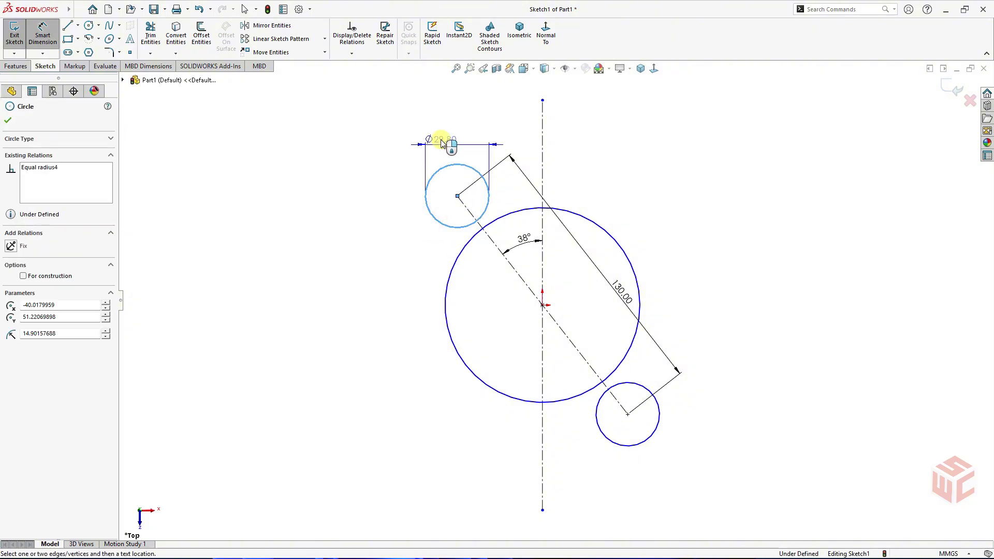
click(453, 134)
text(3)
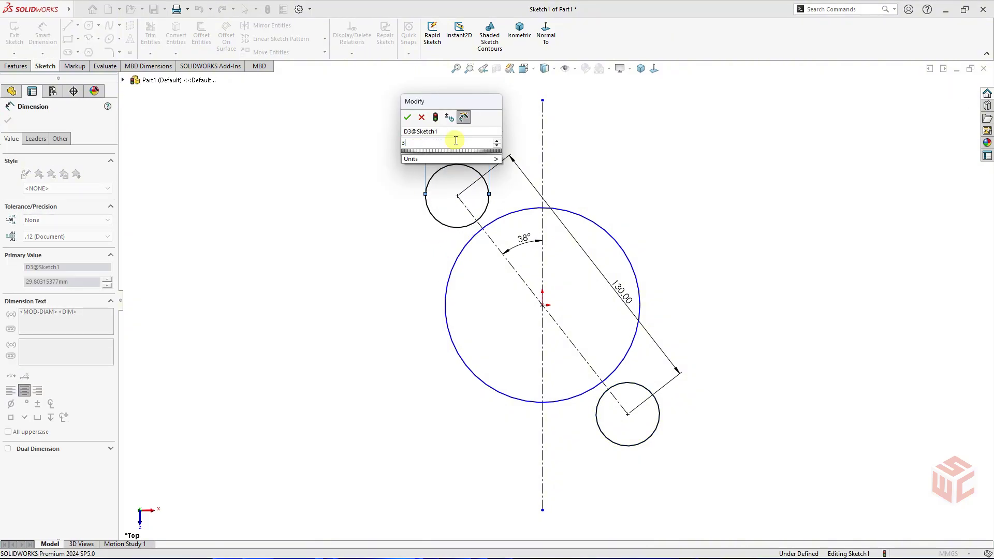
text(0)
key(Return)
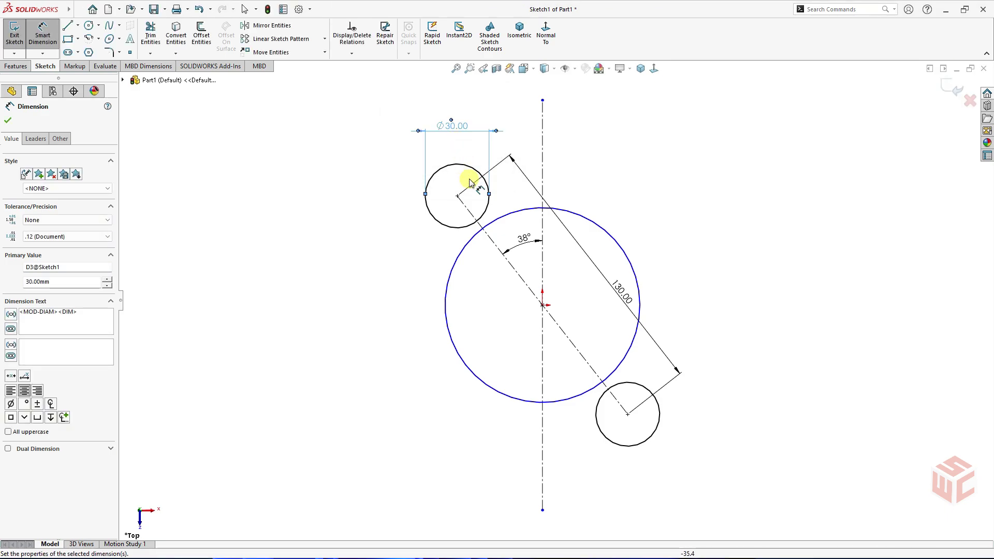
click(458, 268)
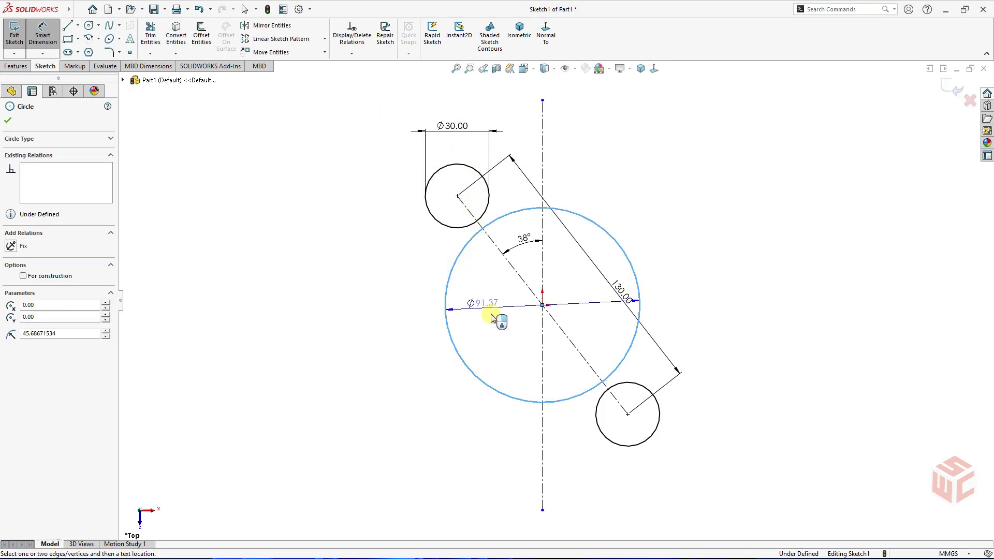
click(512, 322)
text(100)
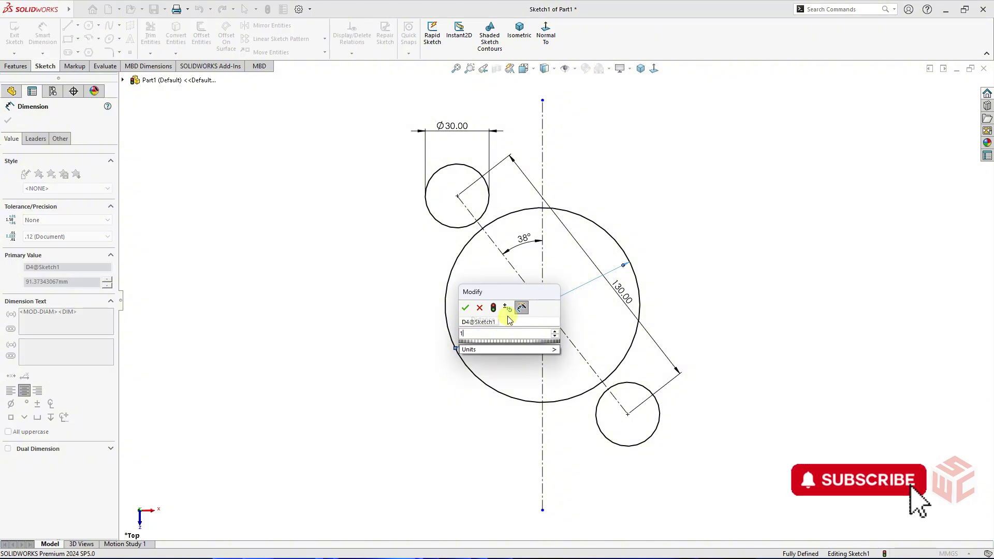
key(Return)
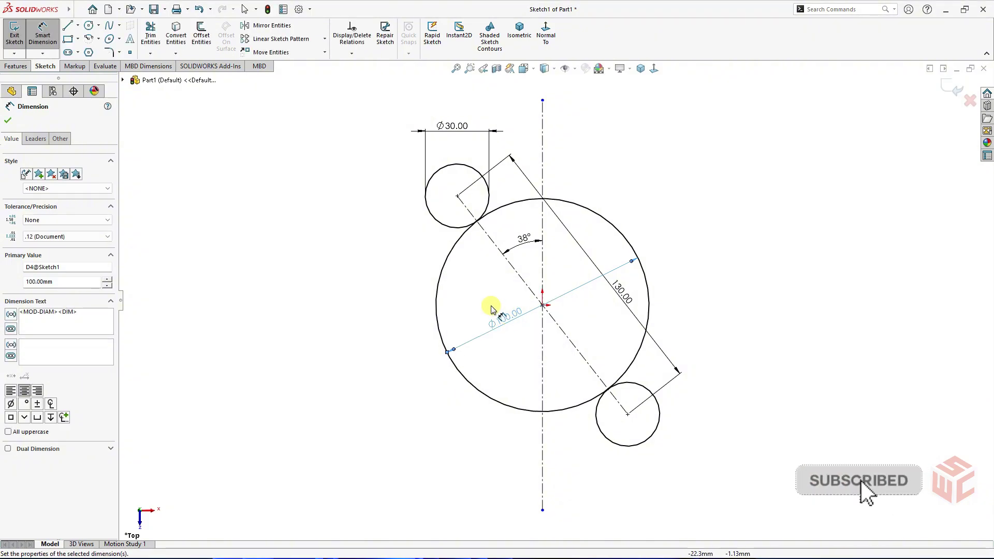
Step: Exit dimensioning and move the 130 mm dimension farther outward
right_click(476, 289)
click(501, 323)
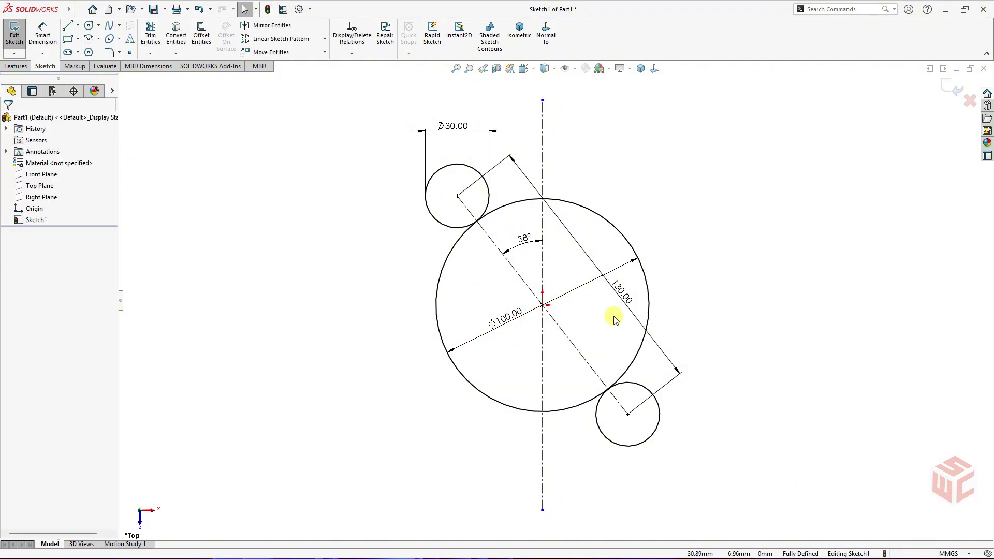
drag(624, 294, 667, 230)
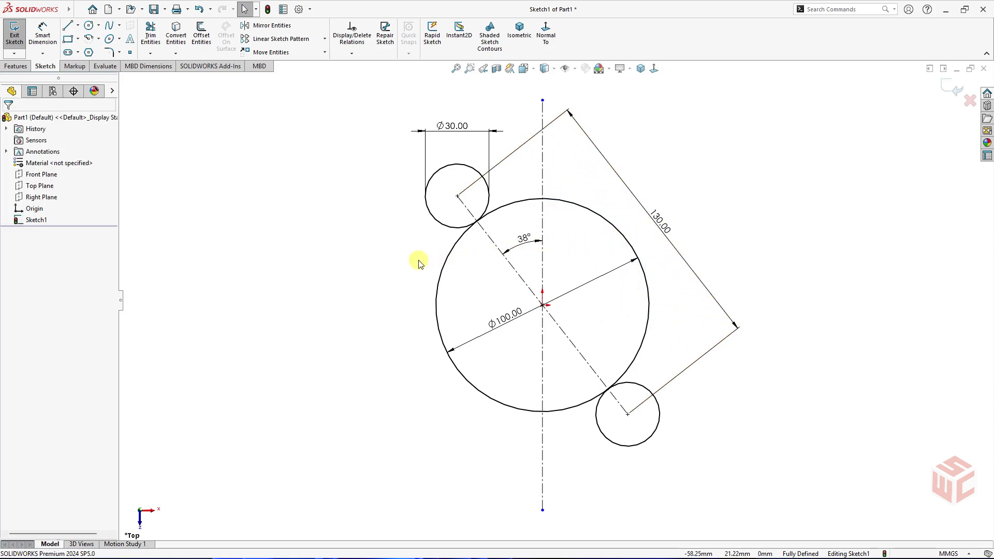
right_drag(419, 263, 381, 262)
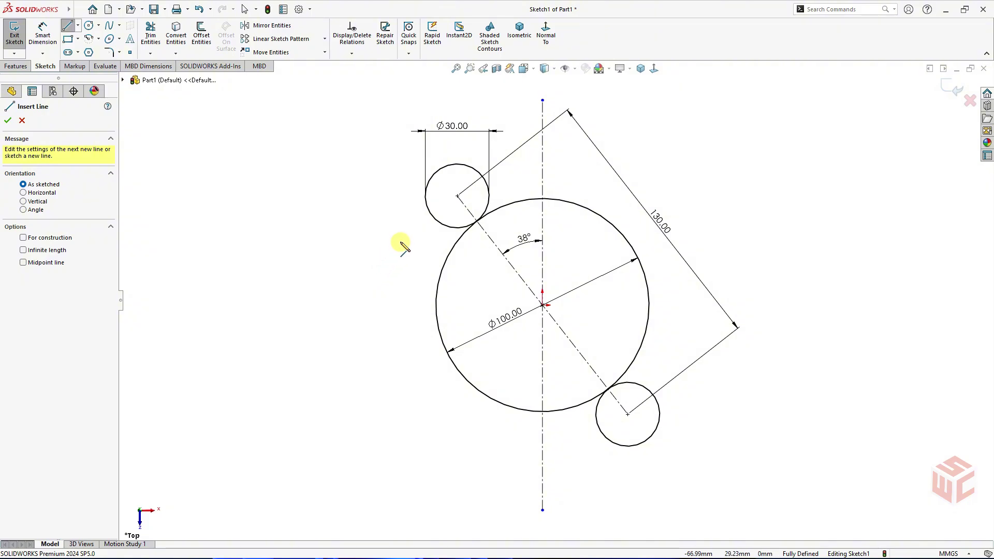
Step: Draw the two left-side tangent lines linking the central circle to the top and bottom circles
scroll(401, 244, down, 2)
click(439, 194)
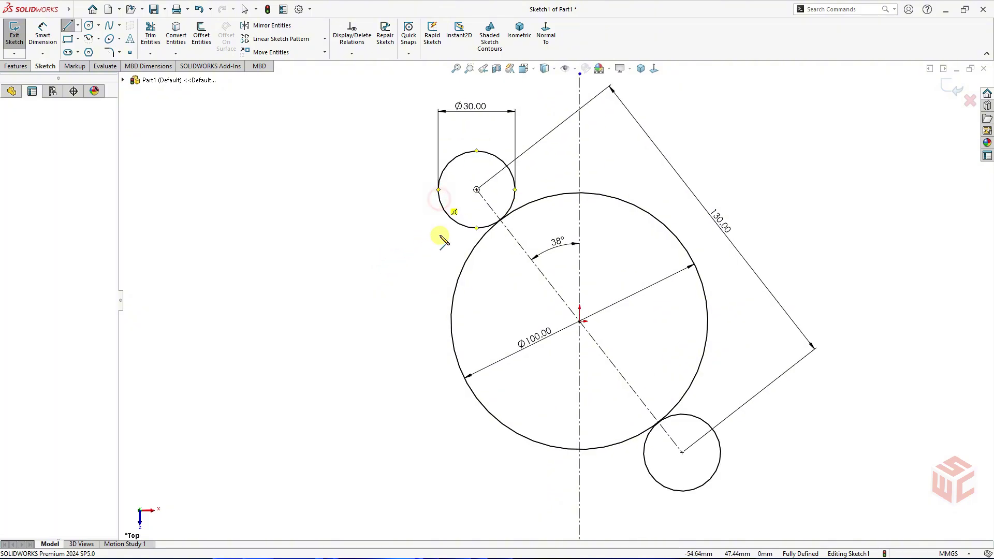
click(453, 307)
right_click(452, 308)
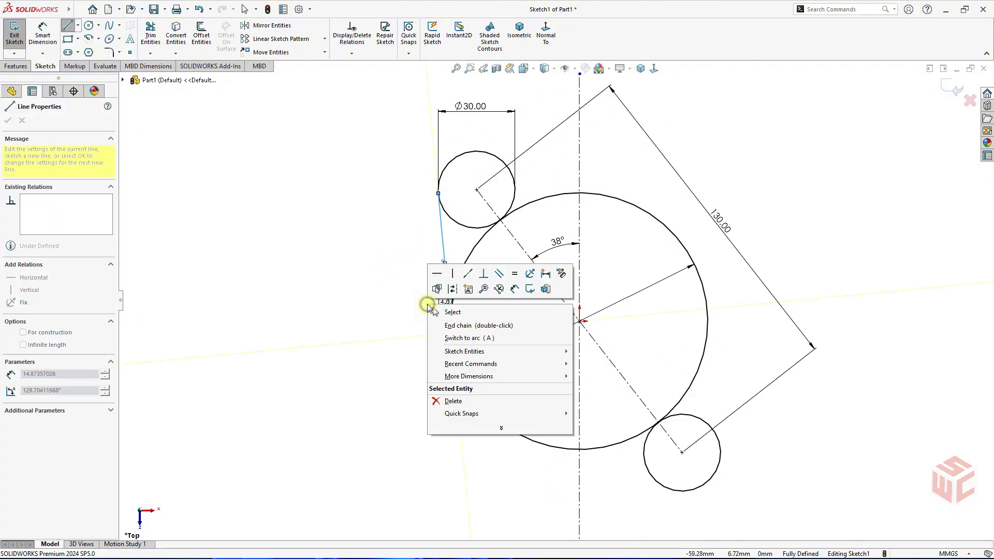
click(454, 311)
right_drag(519, 467, 480, 466)
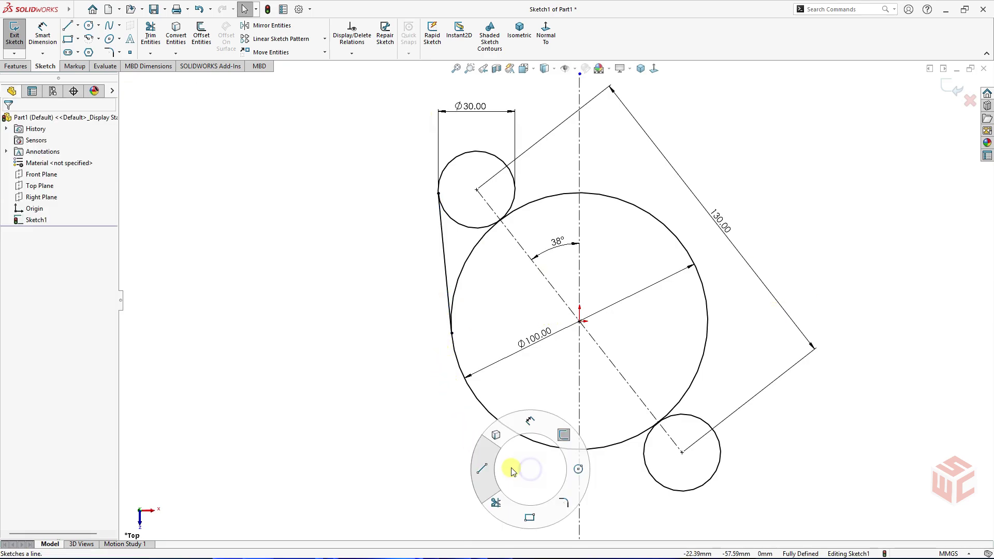
click(487, 411)
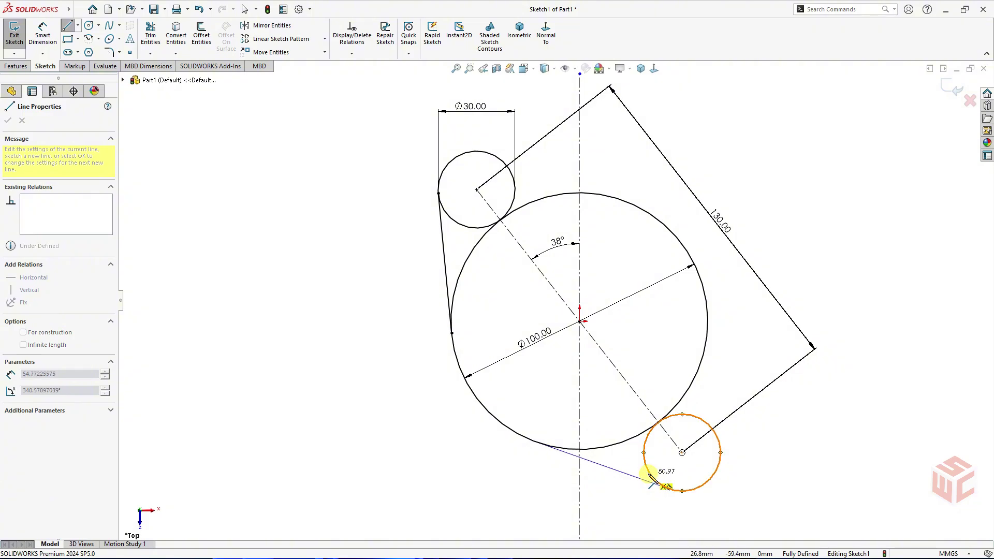
right_click(631, 458)
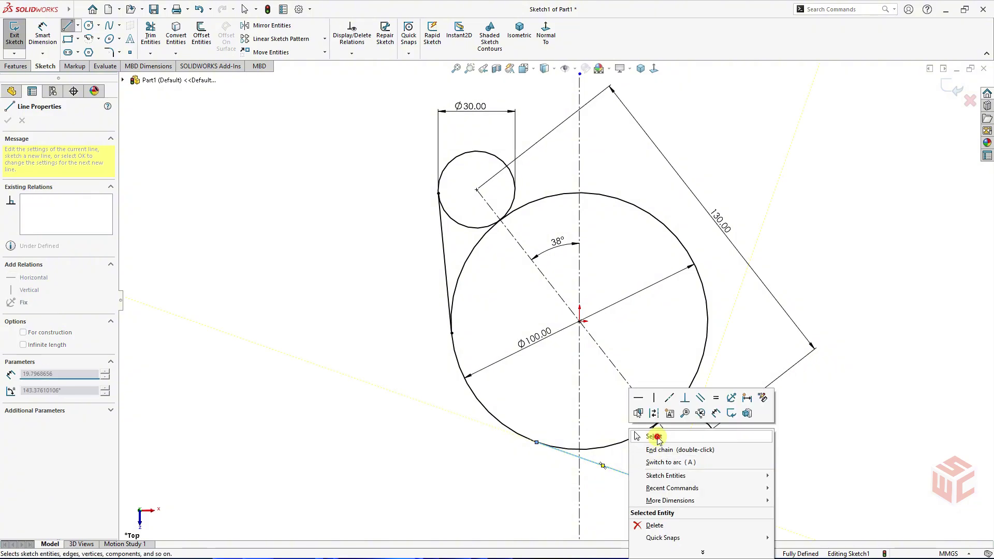
click(658, 439)
Step: Draw the two right-side tangent lines linking the central circle to the bottom and top circles
right_drag(782, 436, 746, 441)
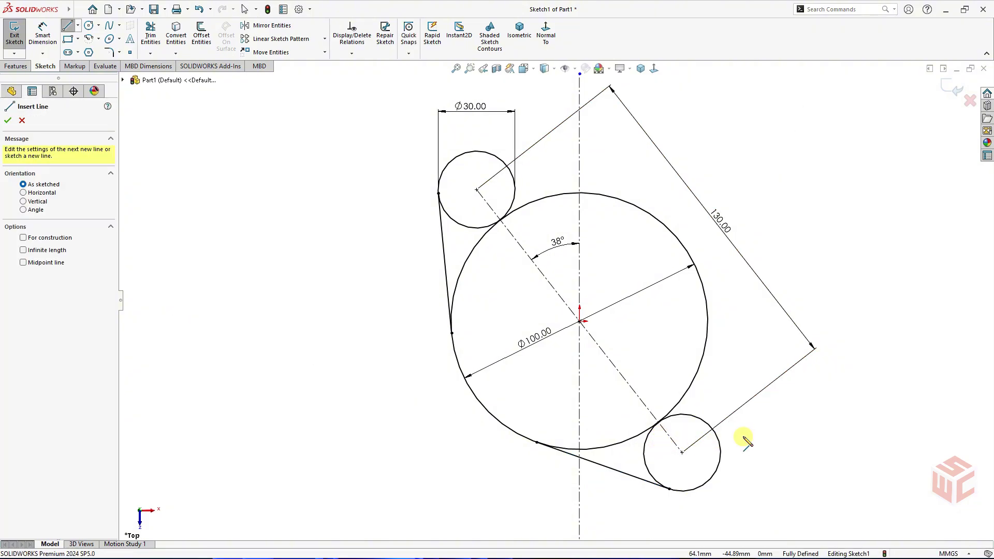
click(721, 452)
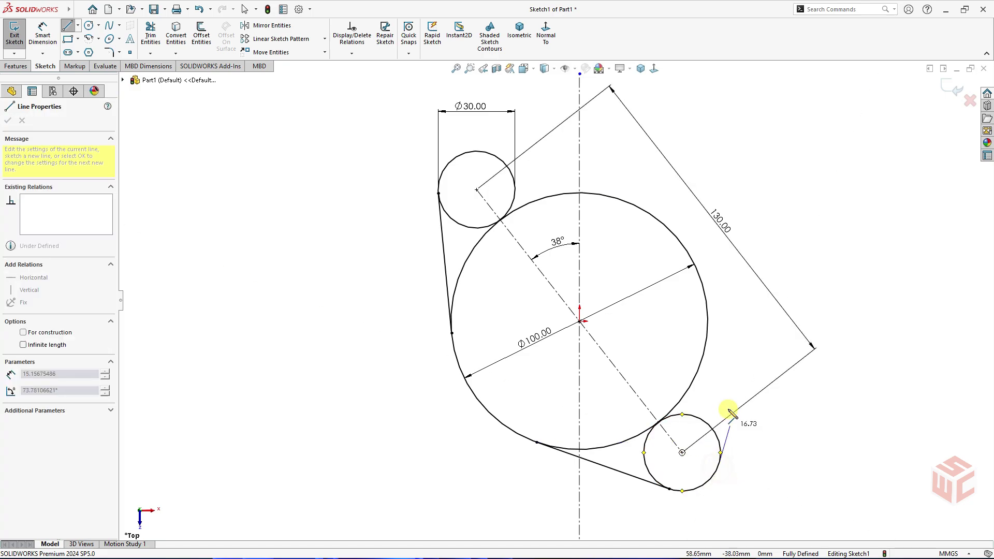
click(708, 327)
right_click(725, 290)
click(743, 310)
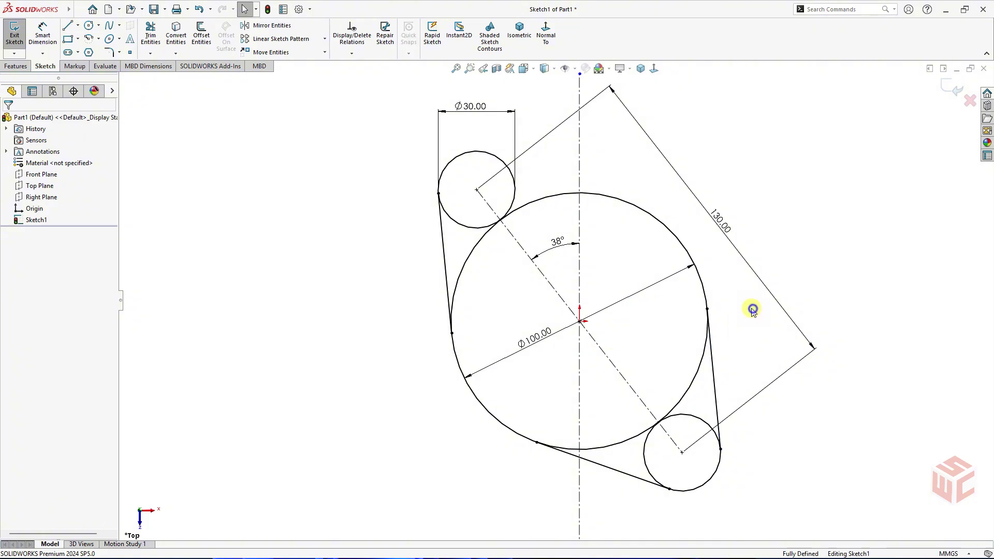
key(l)
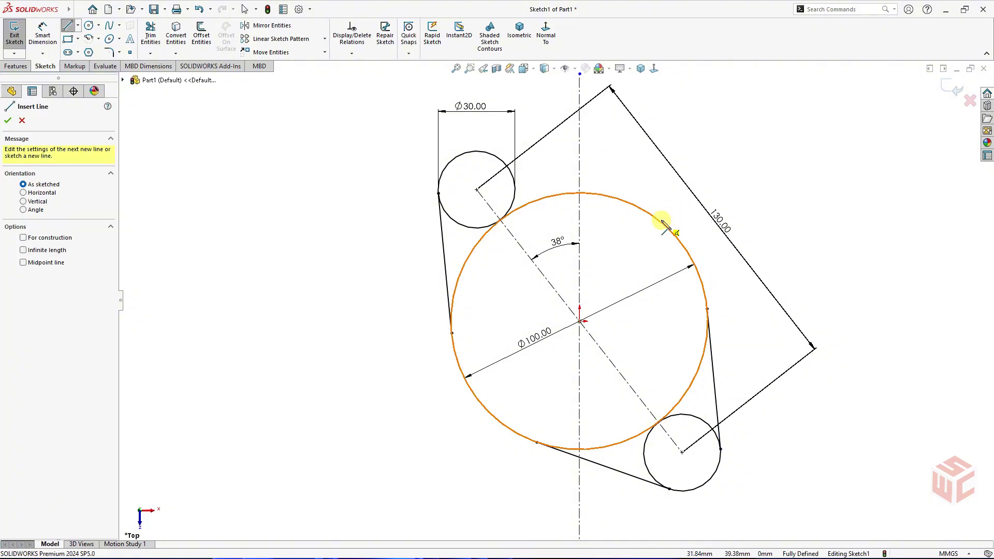
click(662, 223)
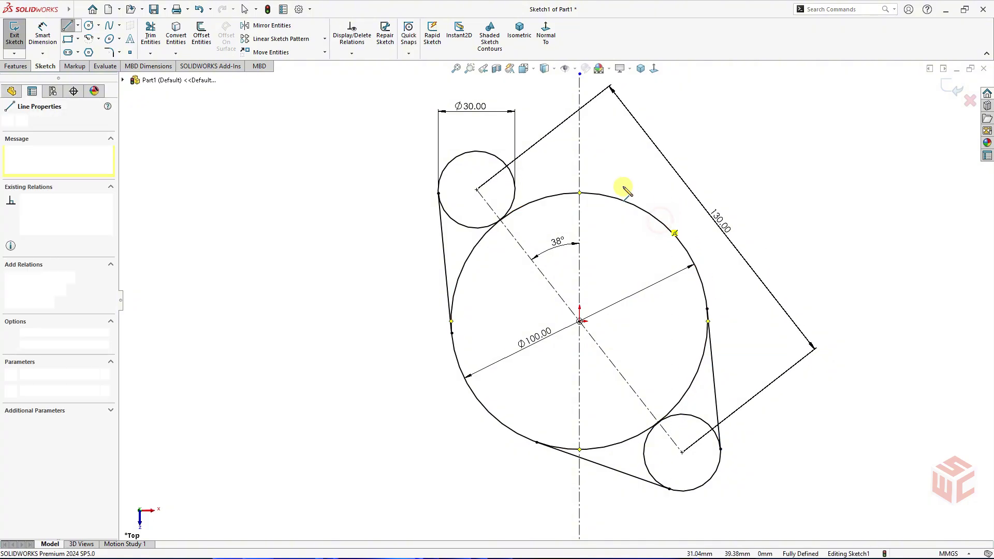
click(514, 174)
right_click(541, 169)
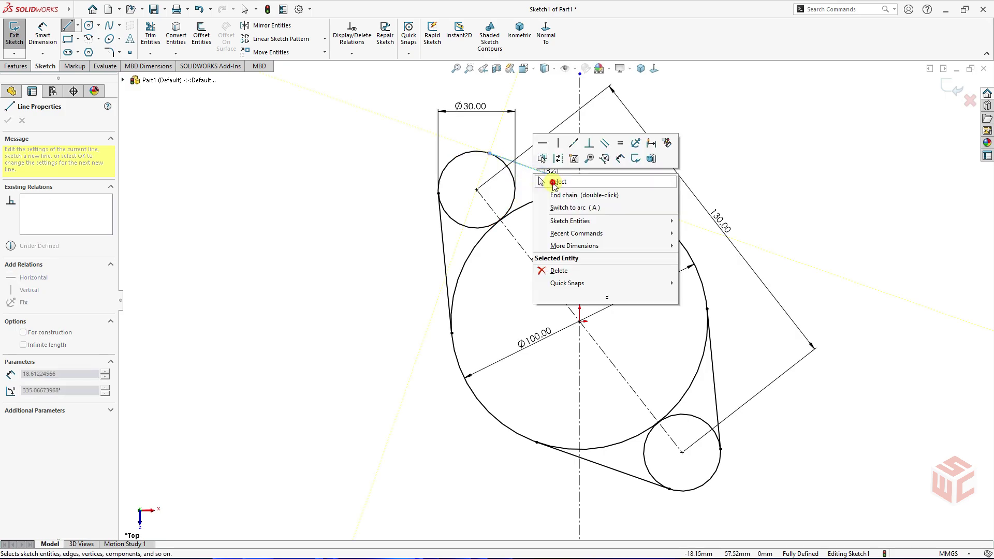
click(553, 184)
scroll(543, 186, down, 2)
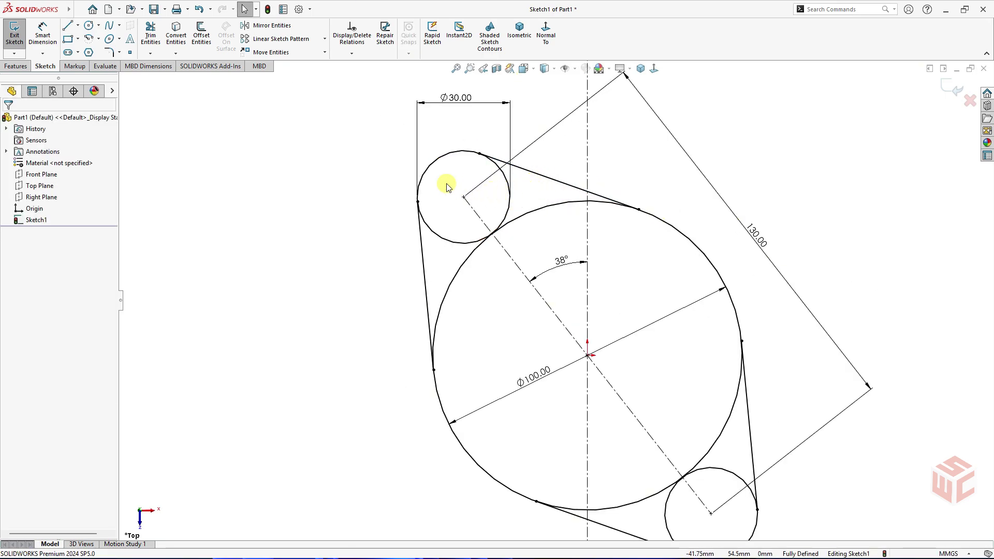
Step: Power-trim the inner arcs of the top, central and bottom circles into one rounded outline
click(150, 31)
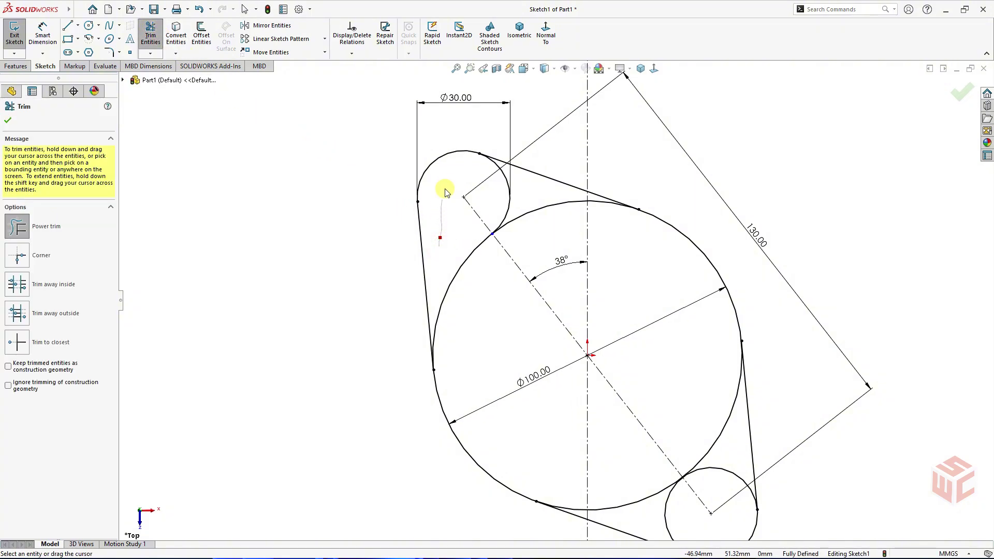
drag(494, 193, 534, 220)
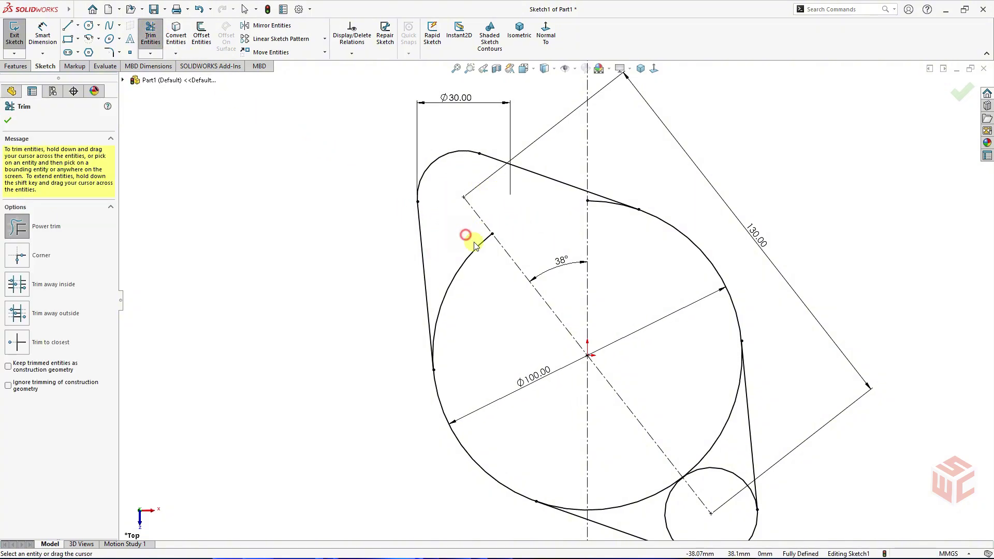
drag(475, 245, 513, 252)
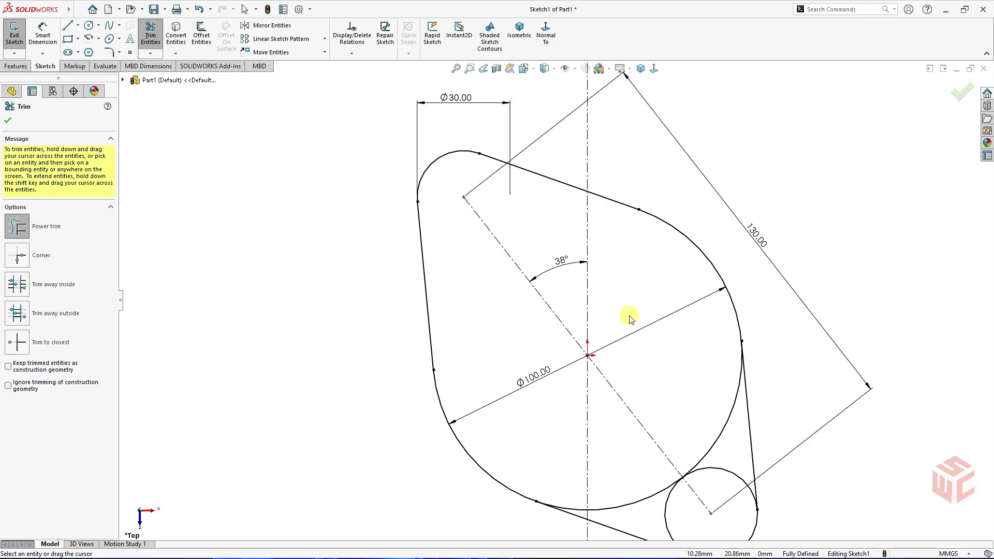
key(ctrl+Up)
key(ctrl+Left)
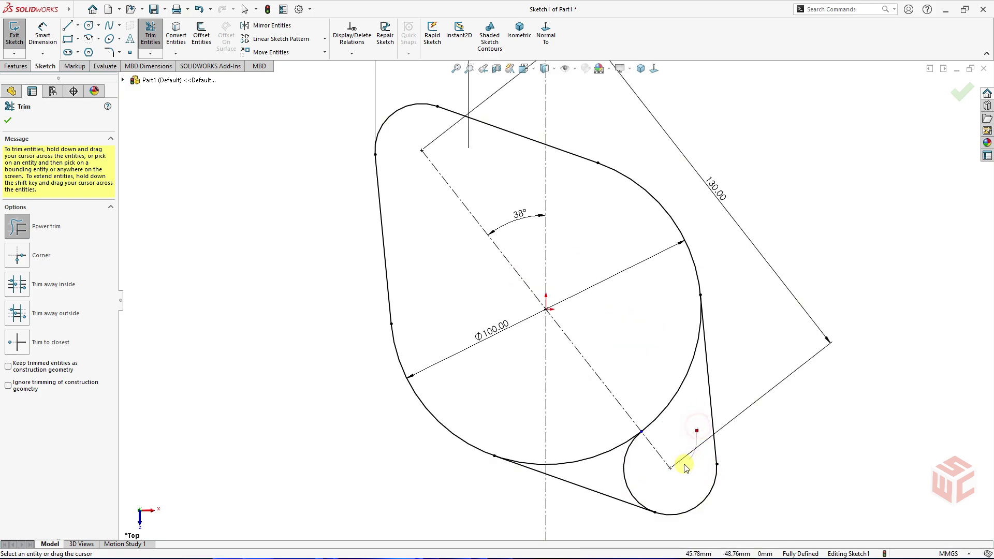
drag(648, 412, 630, 435)
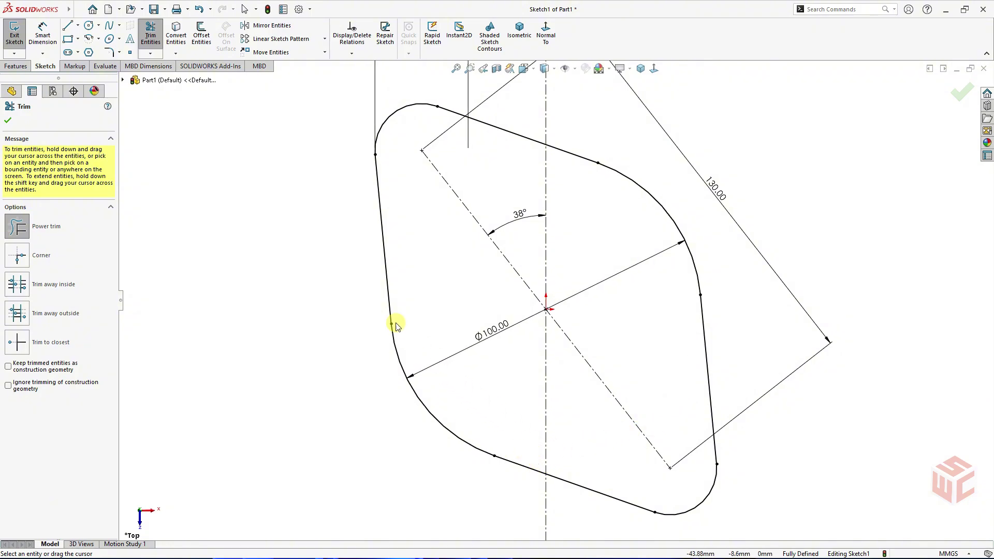
Step: Boss-extrude the rounded outline Blind to 8 mm thickness
click(15, 66)
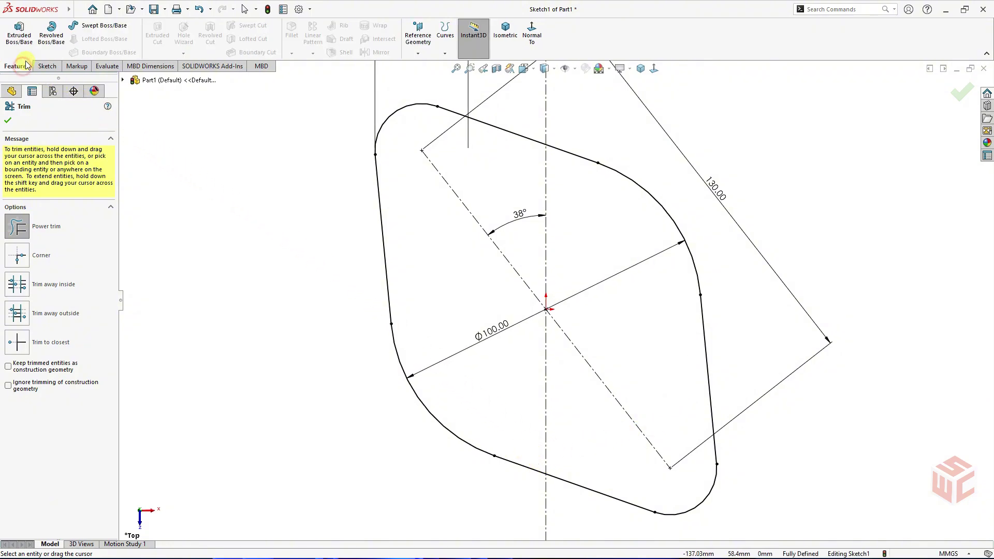
click(29, 41)
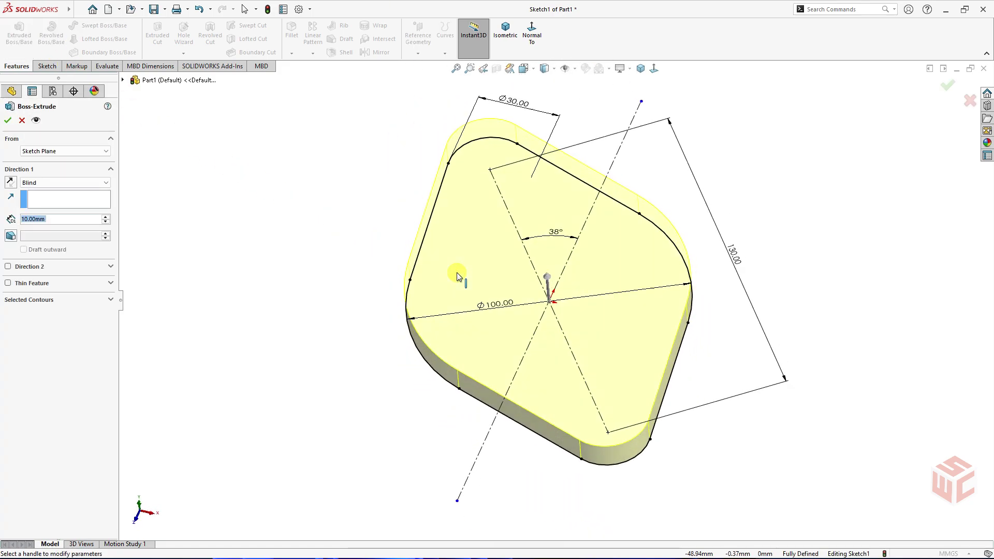
mouse_move(455, 279)
middle_down()
mouse_move(472, 244)
mouse_move(526, 294)
mouse_move(496, 297)
middle_up()
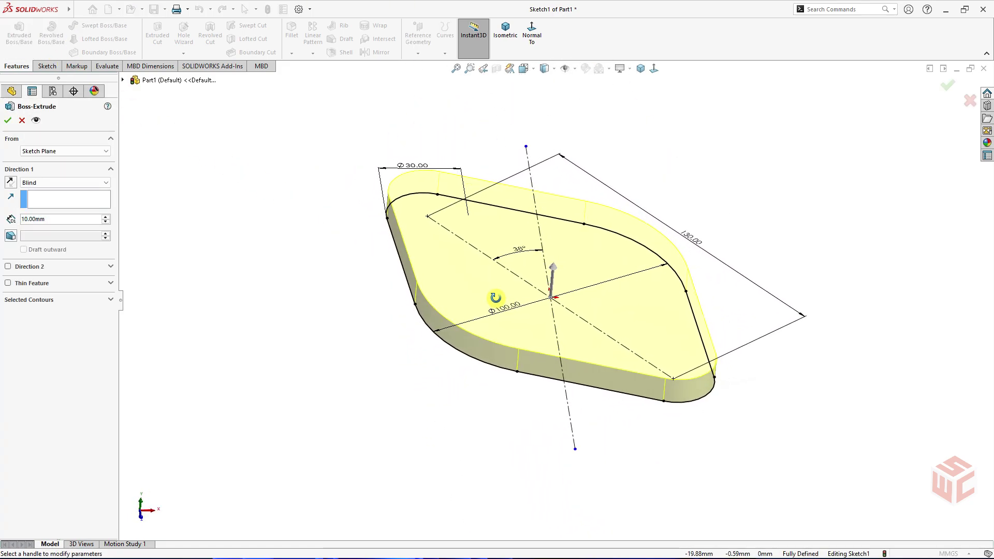
click(50, 220)
double_click(50, 219)
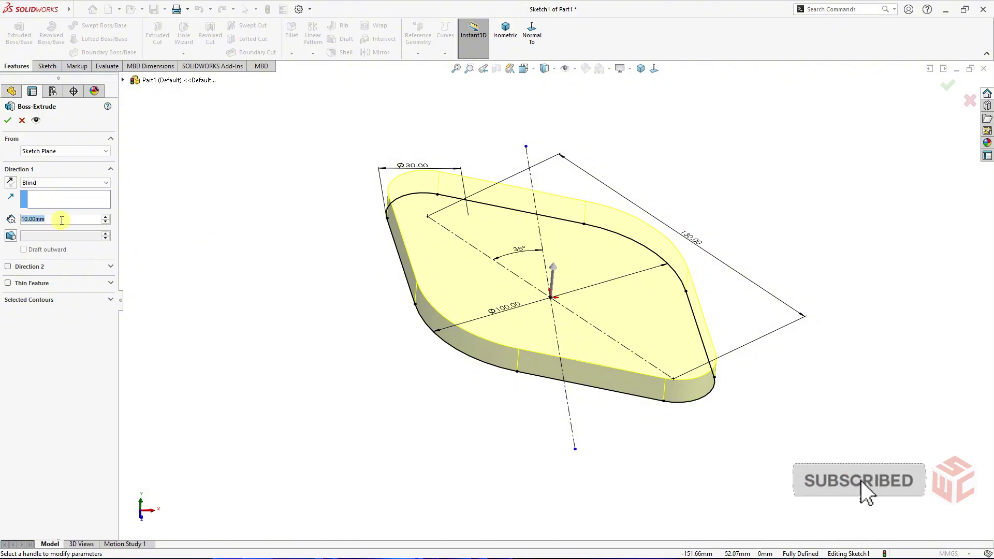
text(8)
key(Return)
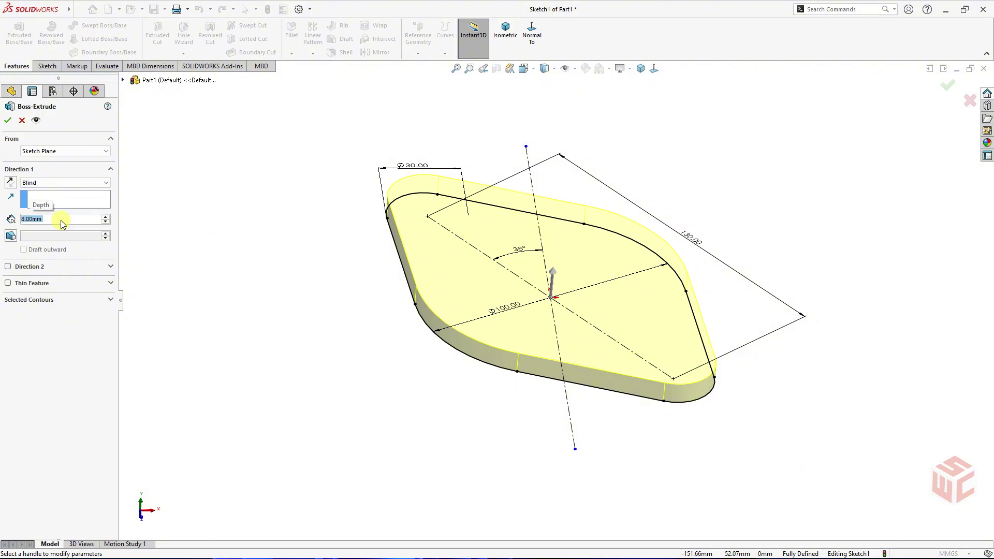
click(47, 187)
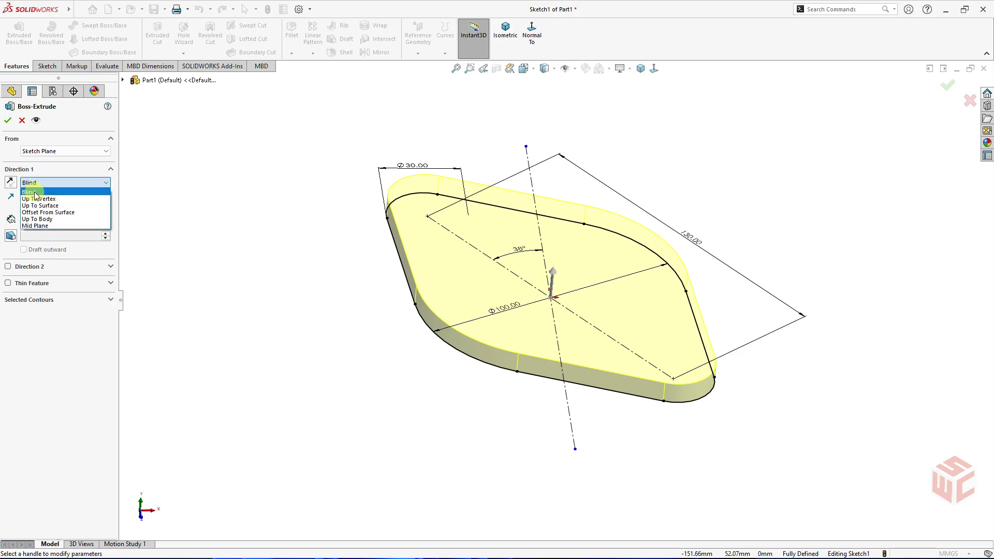
click(36, 193)
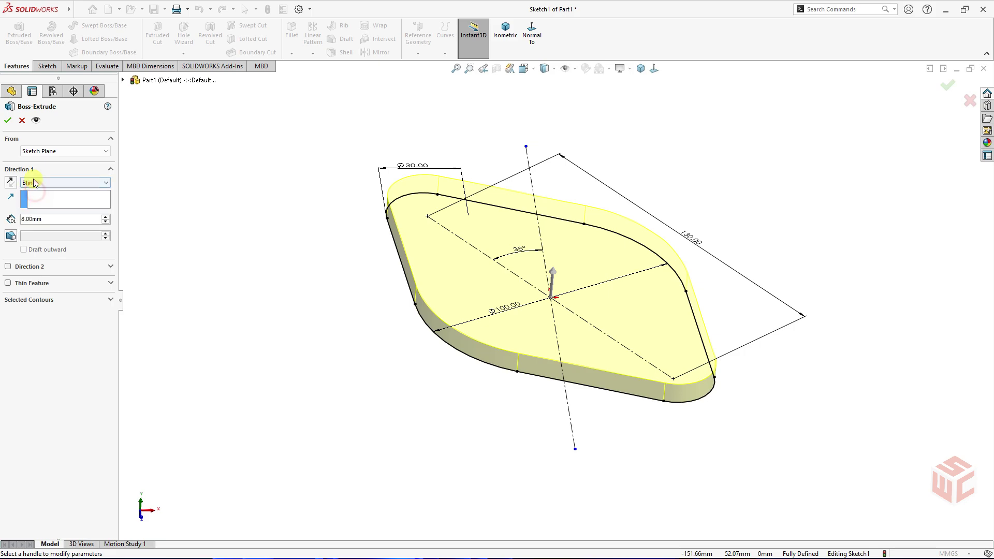
click(8, 120)
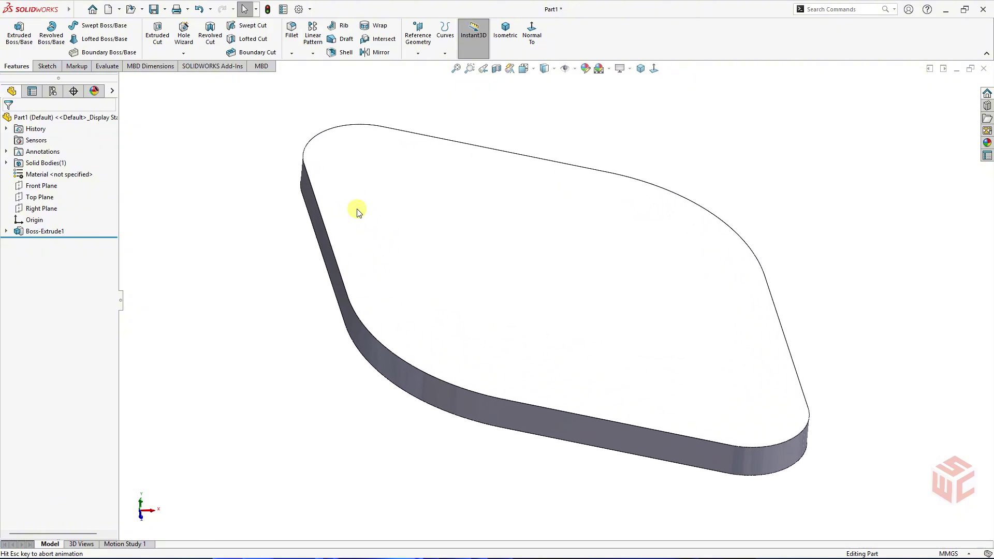
Step: Sketch on the plate's top face a large origin circle and two small corner circles
mouse_move(358, 213)
middle_down()
mouse_move(317, 175)
mouse_move(359, 214)
middle_up()
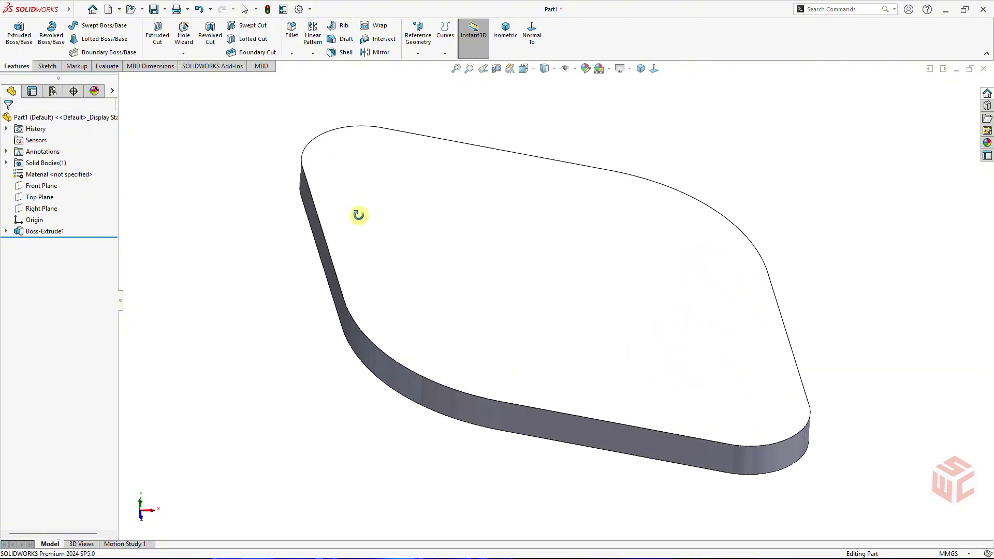
click(397, 228)
click(435, 197)
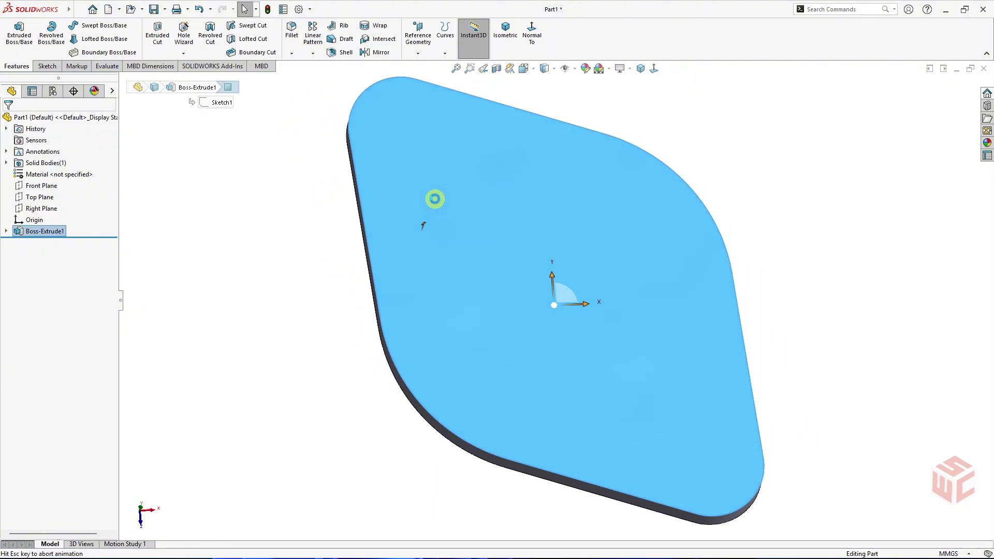
right_drag(320, 200, 362, 202)
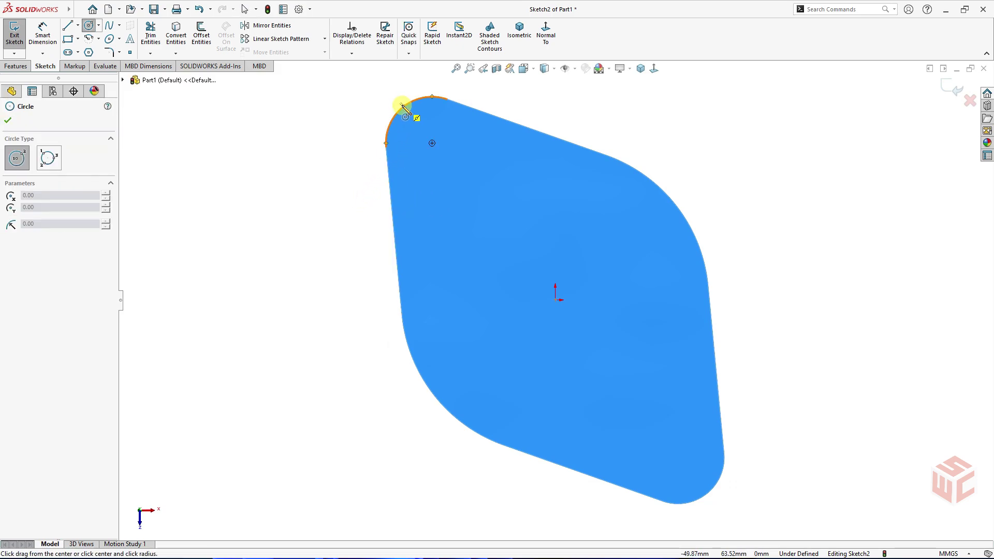
drag(433, 143, 453, 163)
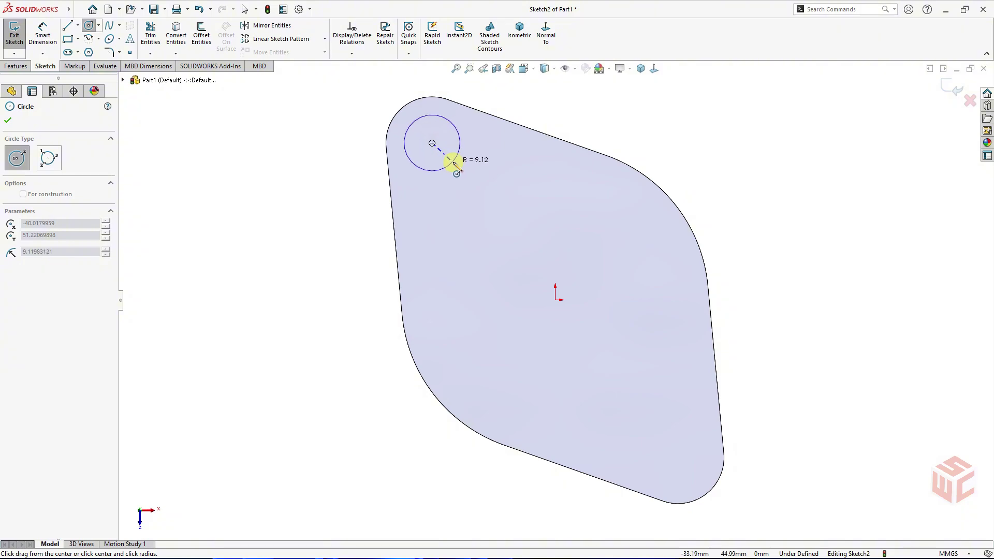
drag(555, 301, 668, 301)
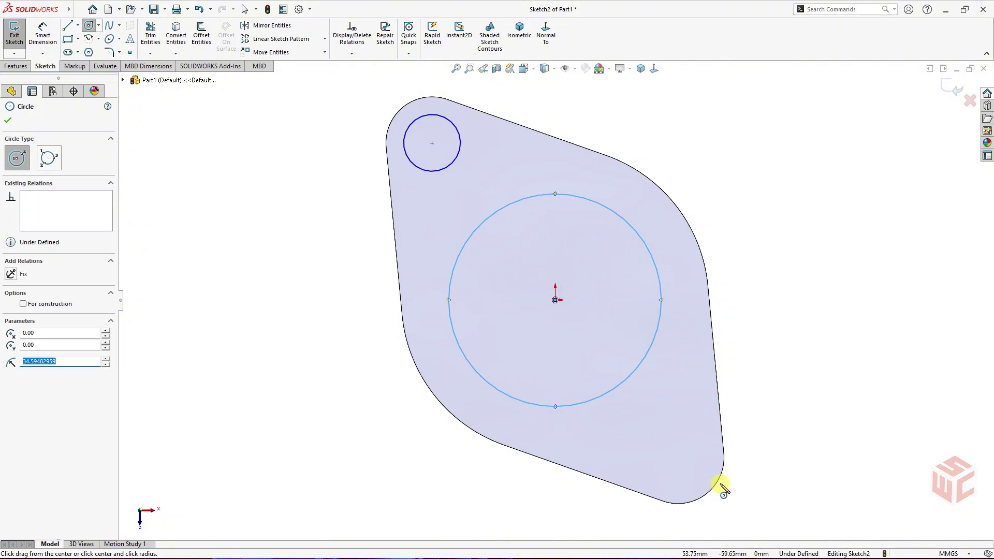
drag(678, 457, 691, 445)
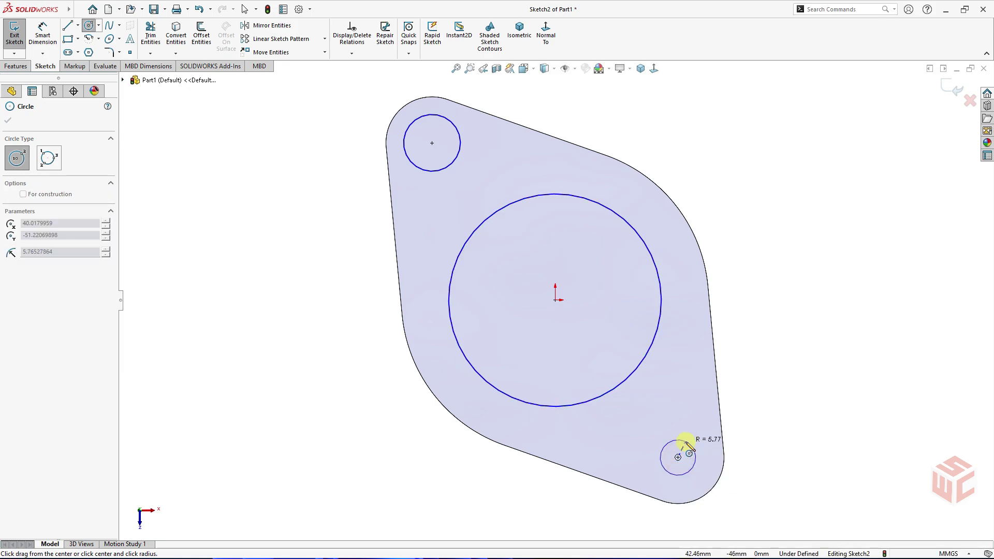
right_click(694, 410)
click(700, 412)
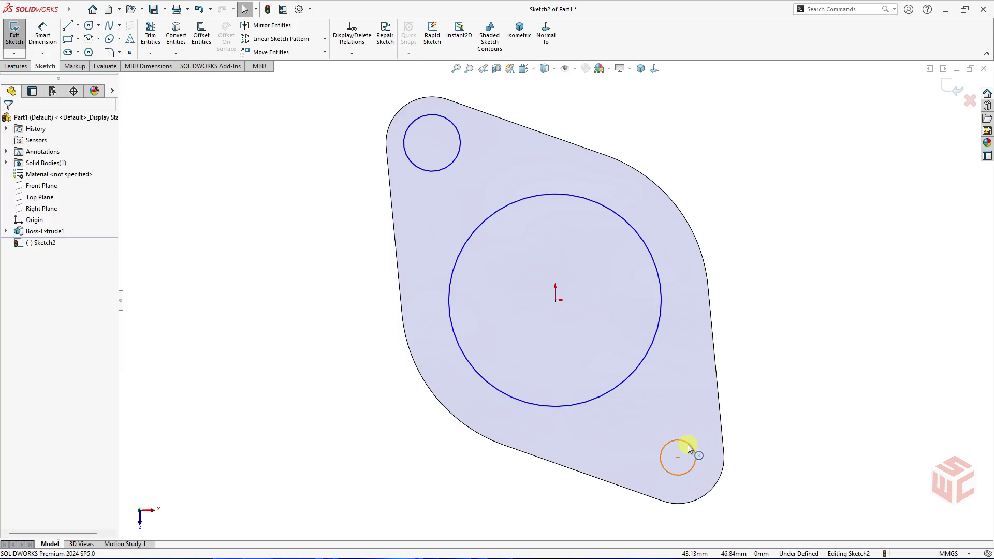
Step: Make the two small corner circles equal
click(690, 446)
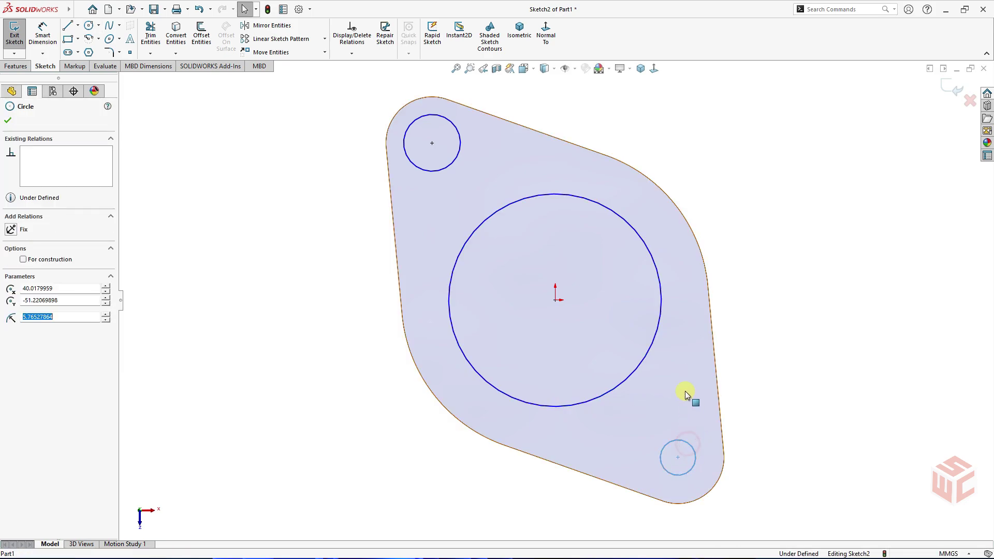
ctrl+click(457, 156)
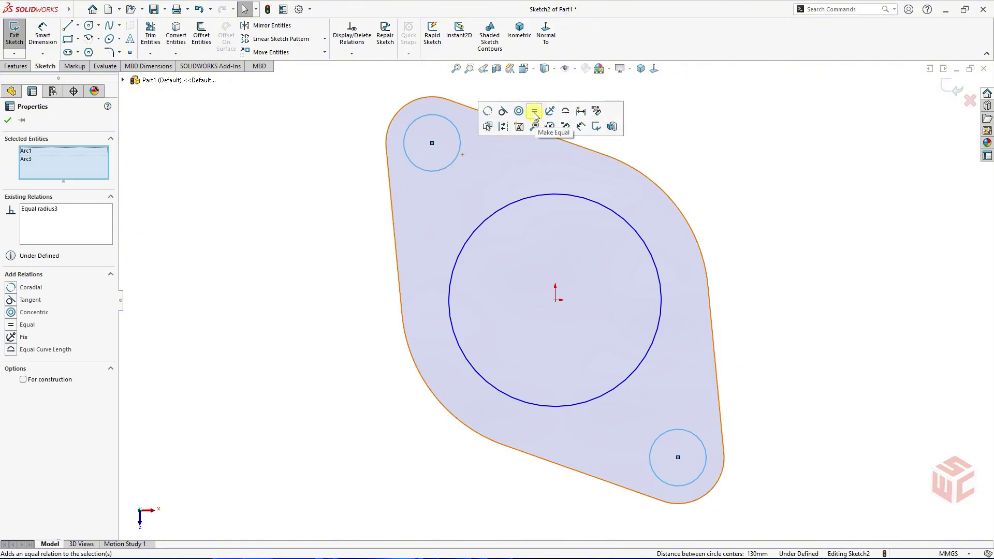
right_drag(362, 248, 361, 206)
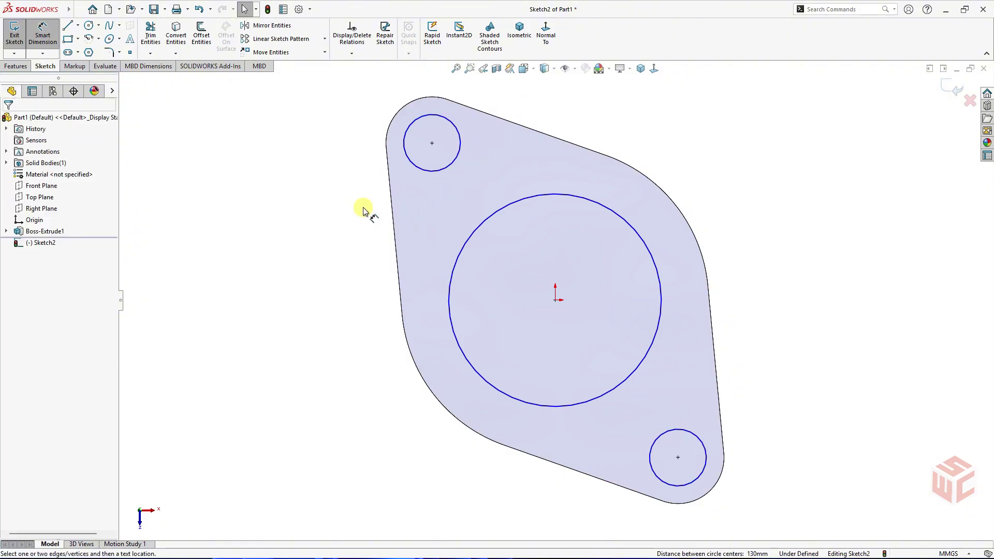
Step: Dimension the corner bolt-hole circle to Ø16 and the centre circle to Ø68
click(407, 162)
click(357, 150)
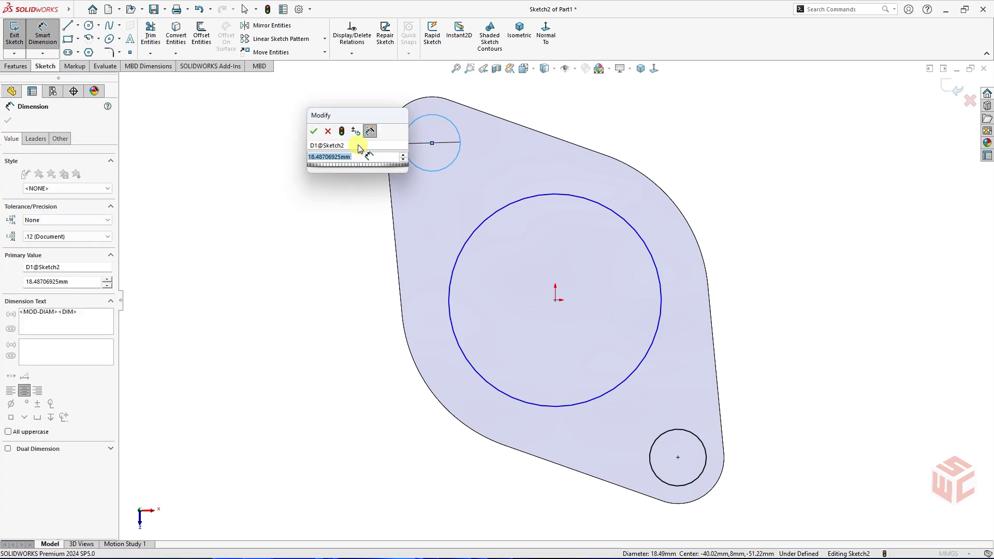
text(16)
key(Return)
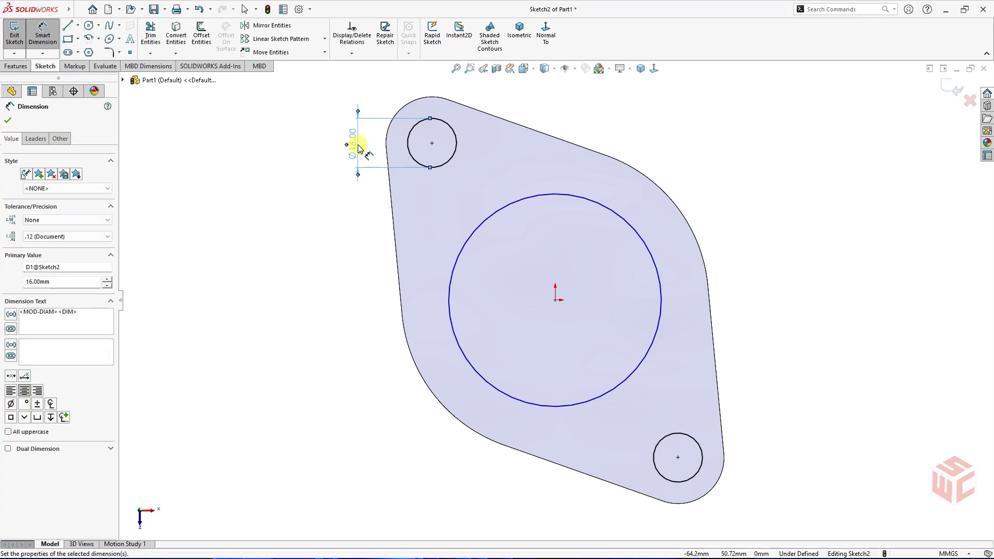
click(465, 248)
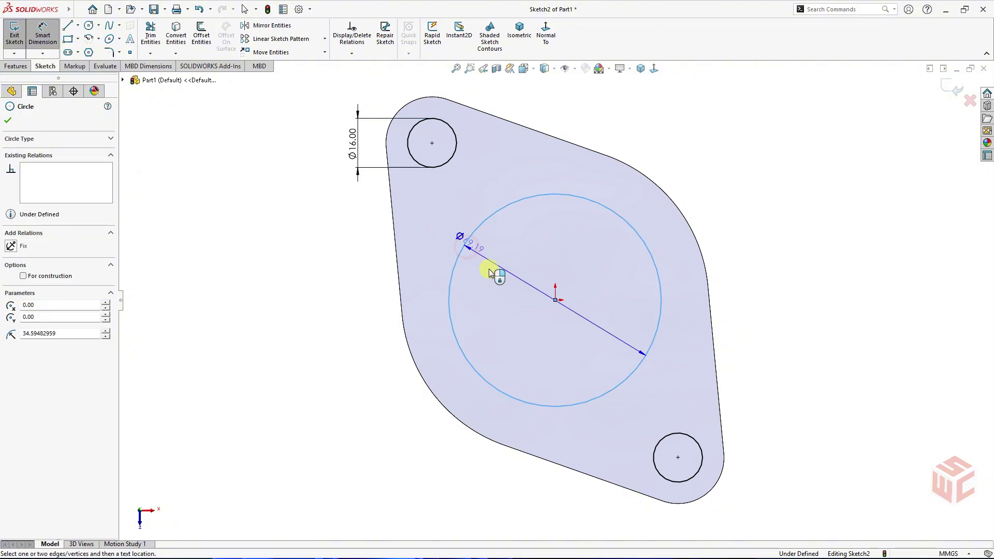
click(519, 304)
text(6)
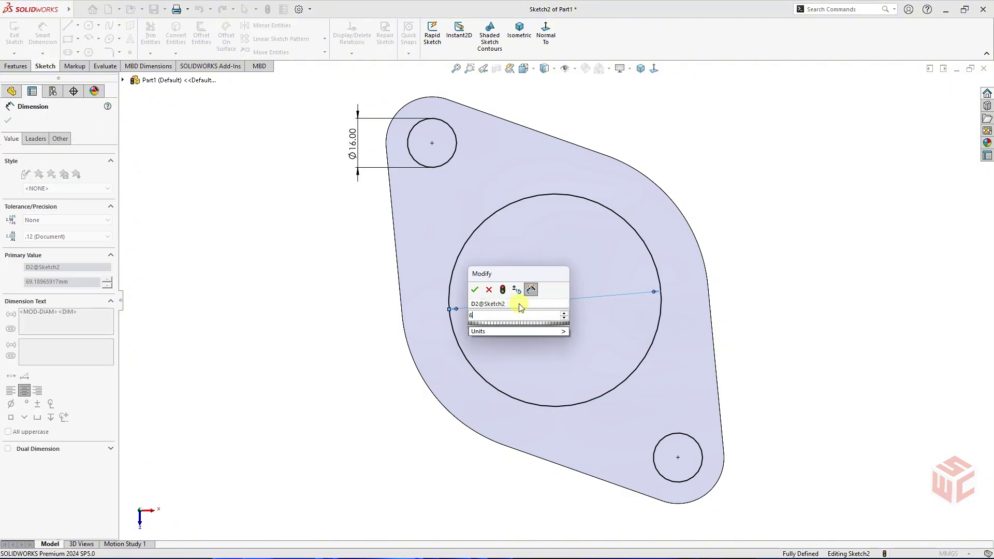
key(Return)
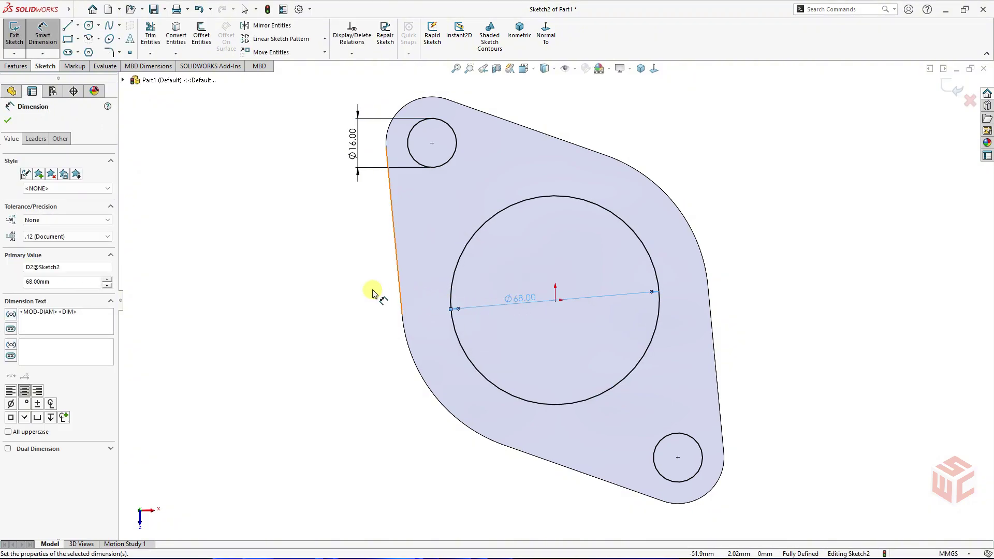
right_click(362, 288)
click(386, 318)
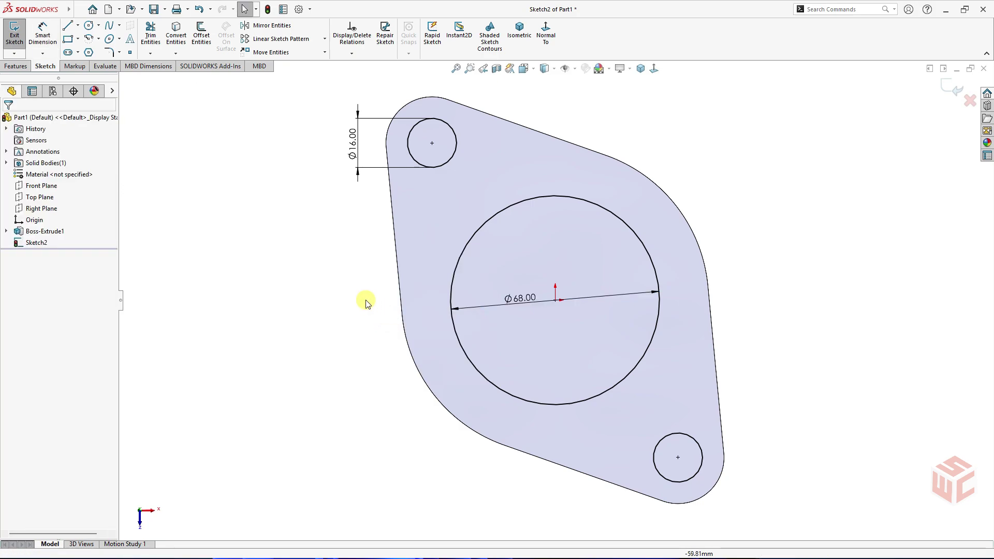
Step: Extruded-cut the sketch Through All, punching the Ø68 bore and two Ø16 bolt holes
click(16, 67)
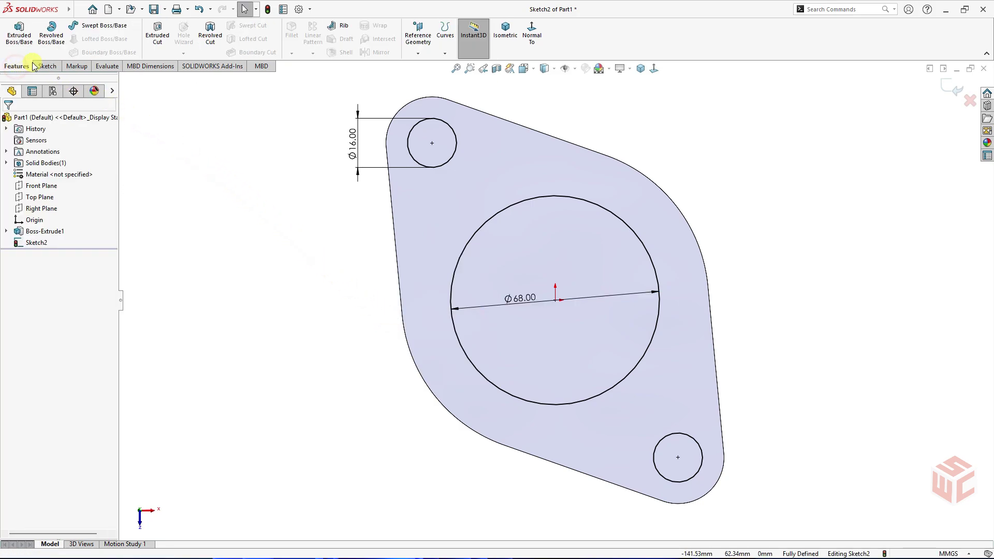
click(155, 41)
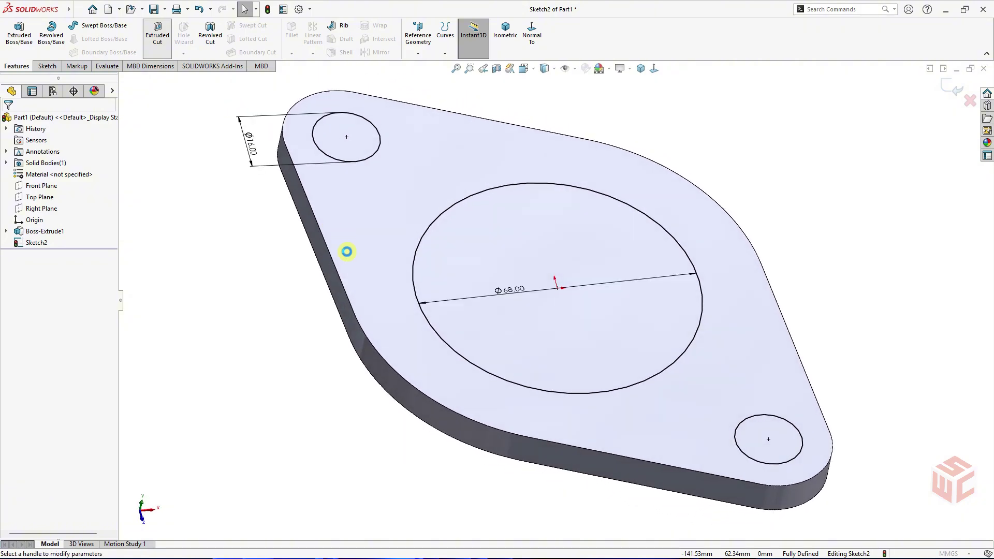
middle_drag(375, 272, 362, 281)
click(74, 183)
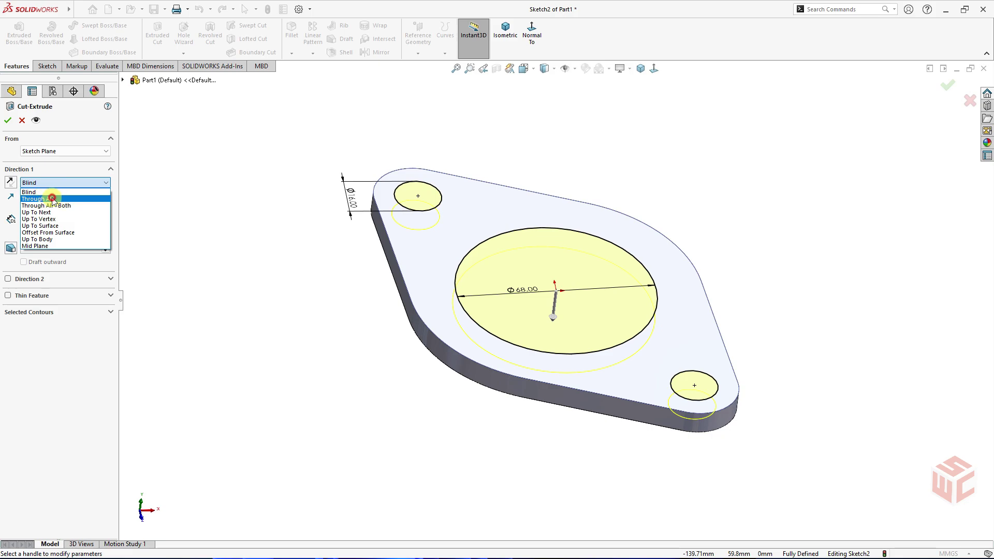
click(53, 199)
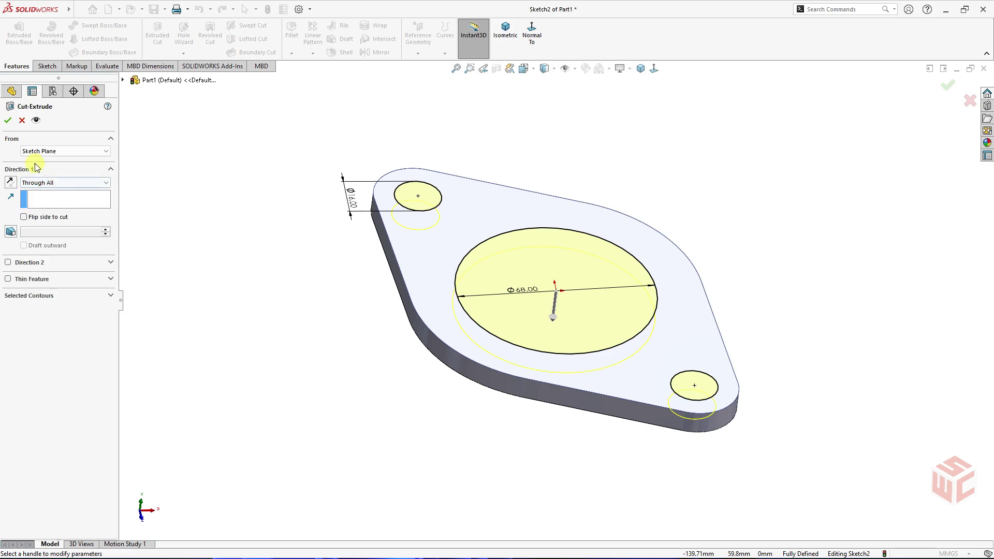
click(9, 123)
mouse_move(295, 268)
middle_down()
mouse_move(308, 322)
mouse_move(337, 348)
mouse_move(483, 288)
mouse_move(411, 279)
mouse_move(313, 243)
middle_up()
Step: Start a sketch on the flange's front face and draw a horizontal centerline left from the origin
click(456, 257)
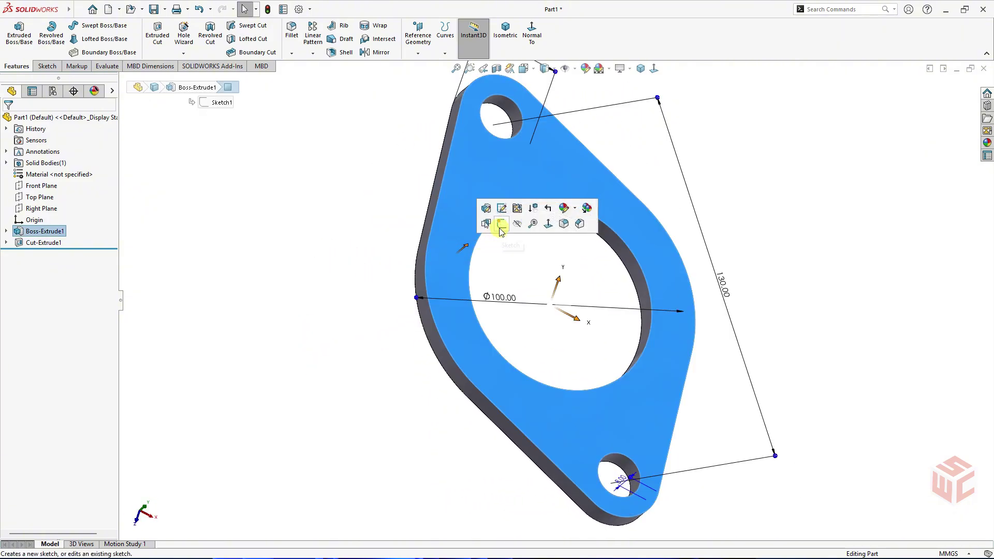
click(502, 225)
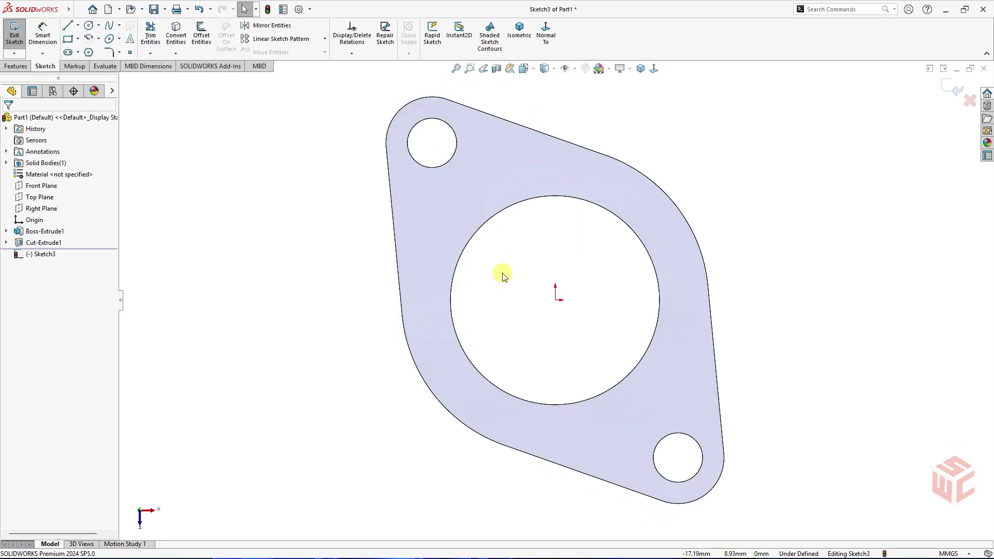
key(s)
click(593, 287)
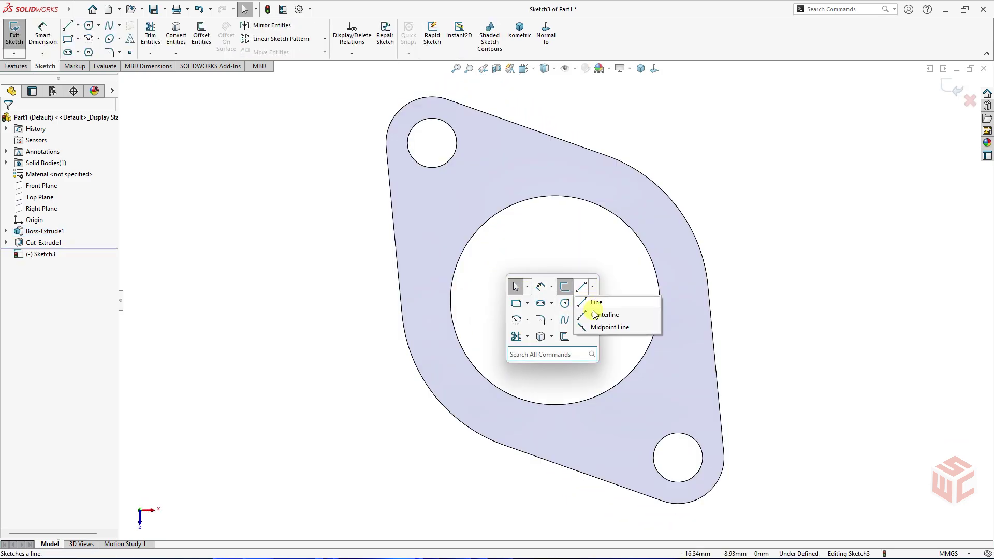
click(601, 314)
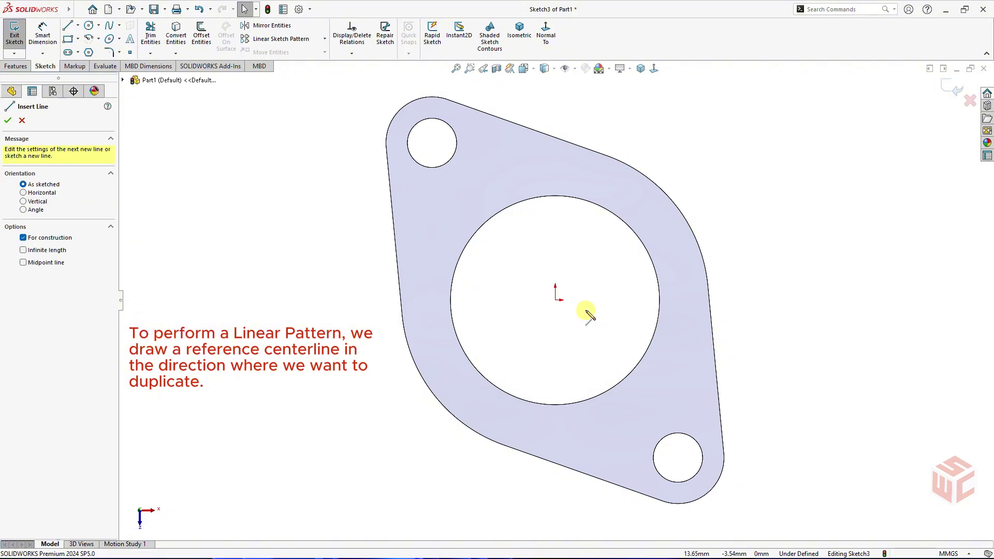
click(555, 301)
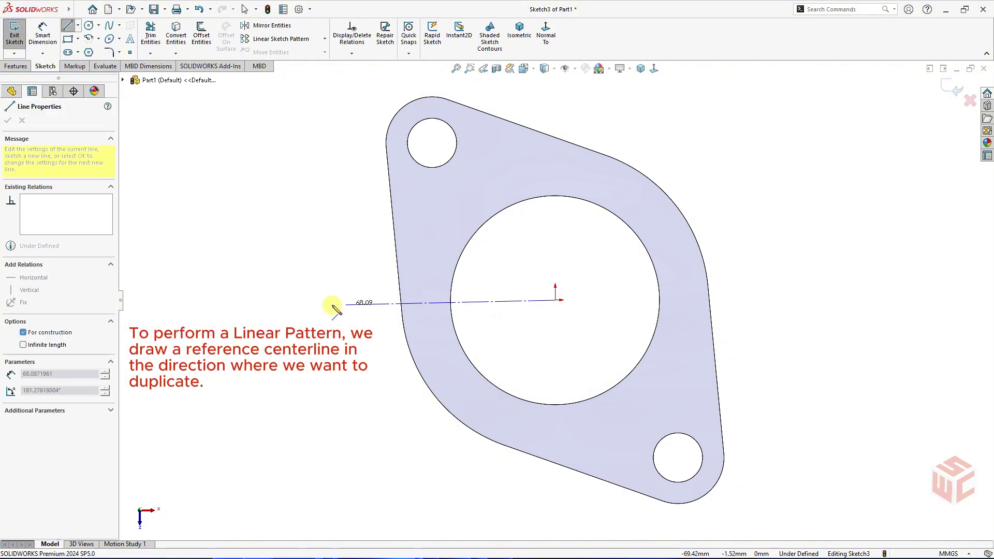
click(294, 301)
right_click(317, 273)
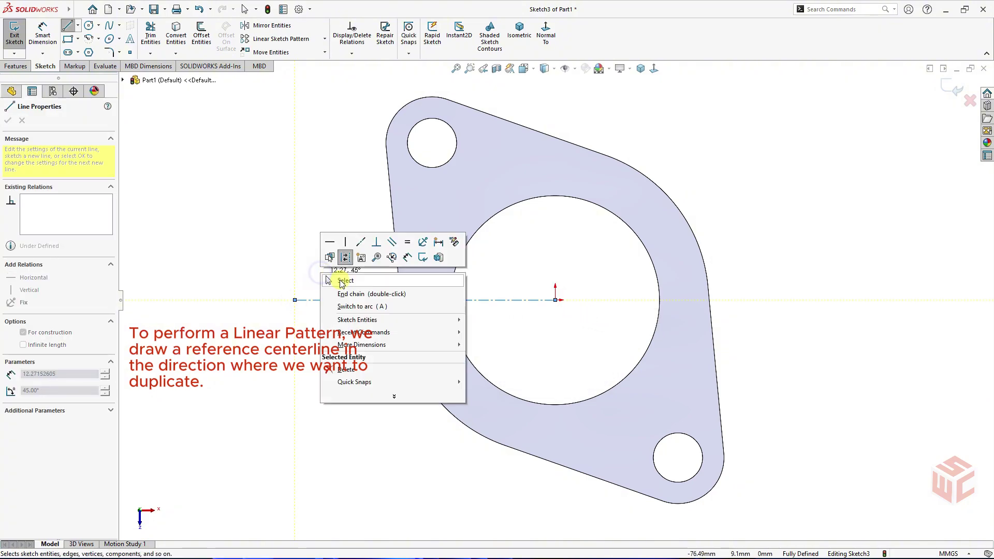
click(347, 281)
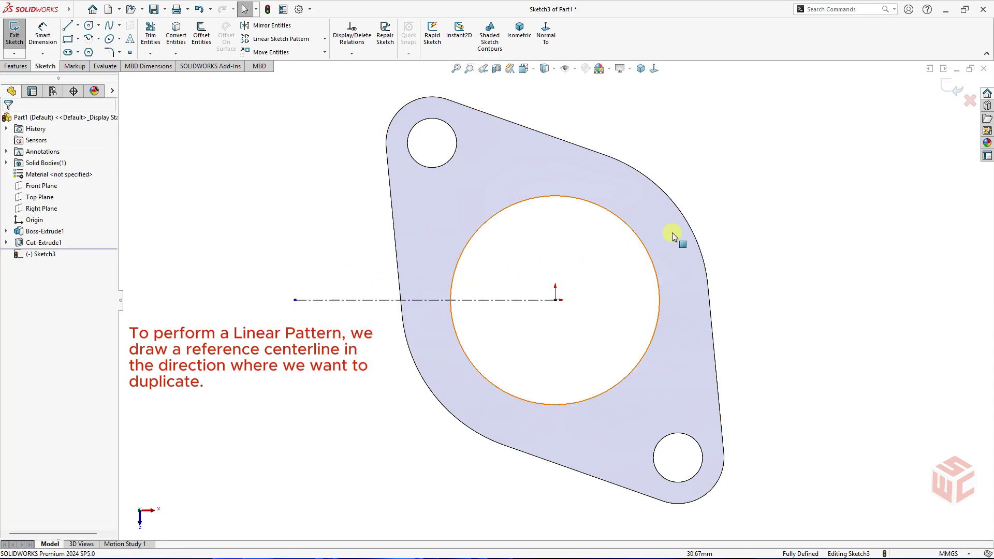
Step: Exit the sketch and set up a body linear pattern of the flange along the centerline
click(948, 87)
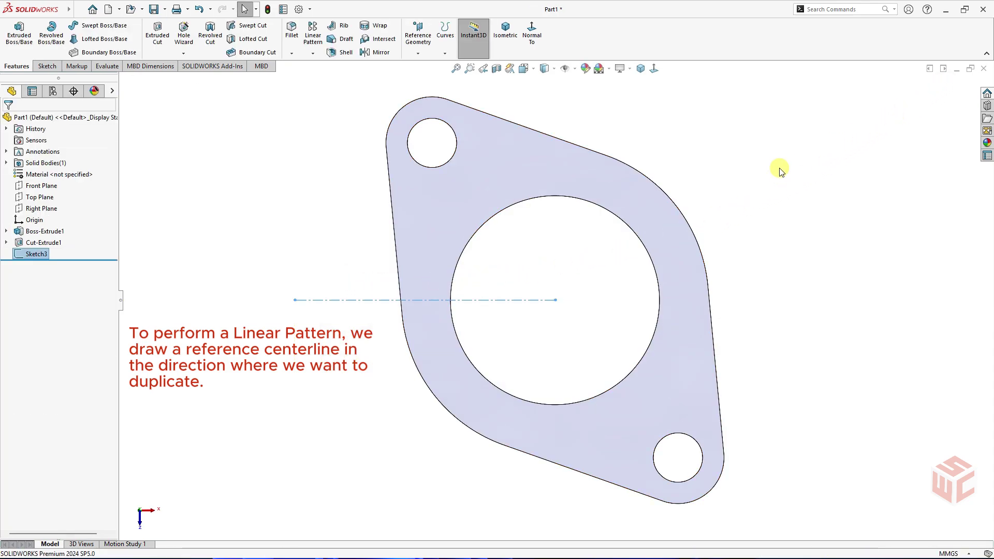
key(z)
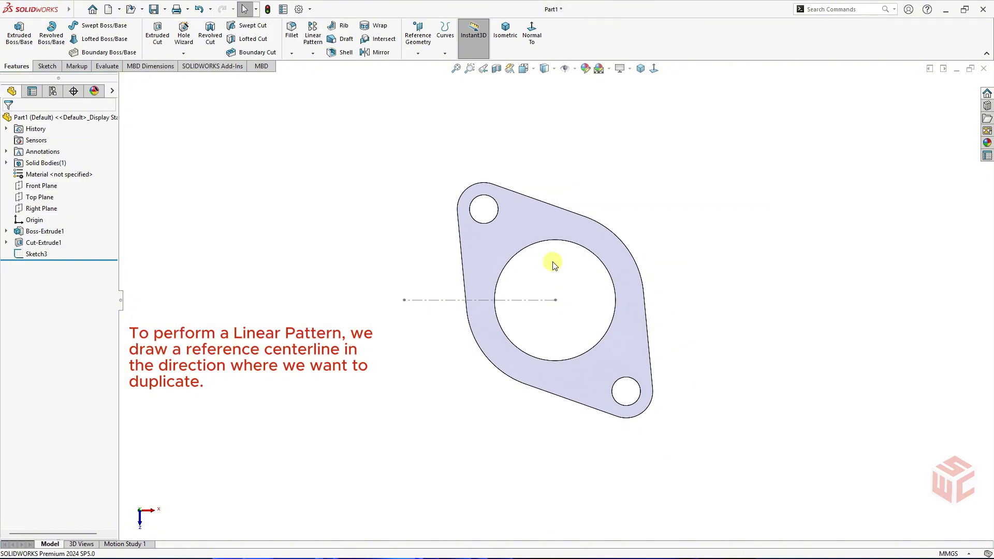
click(312, 35)
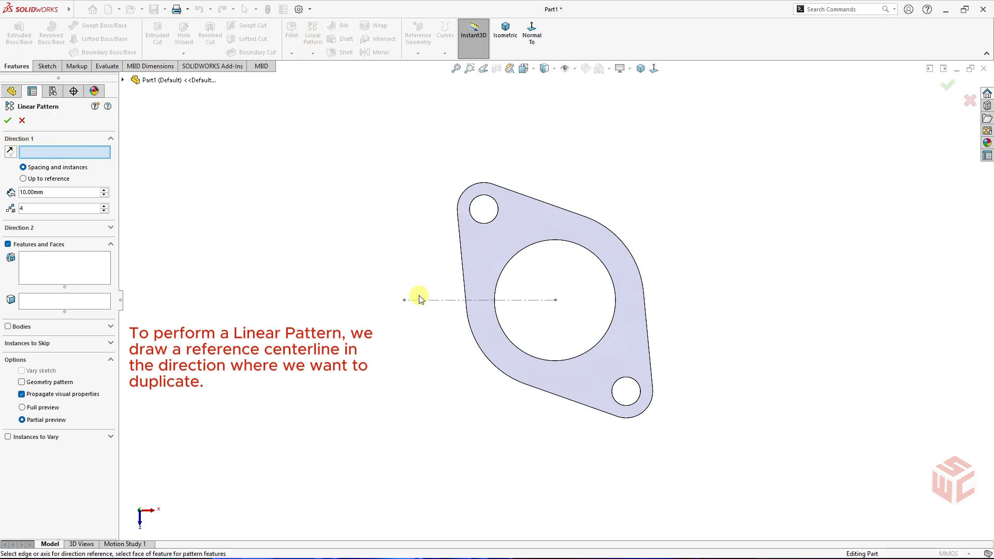
click(434, 301)
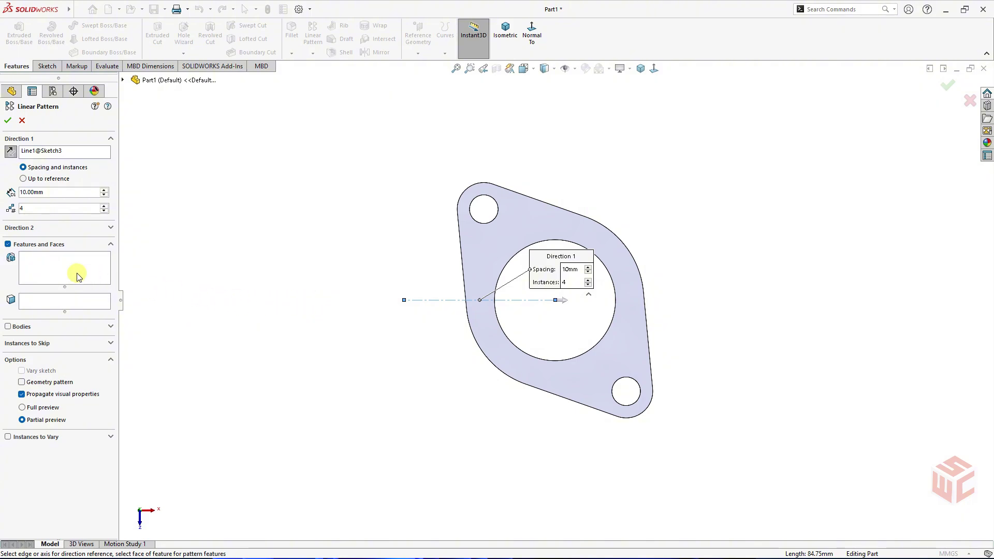
click(26, 245)
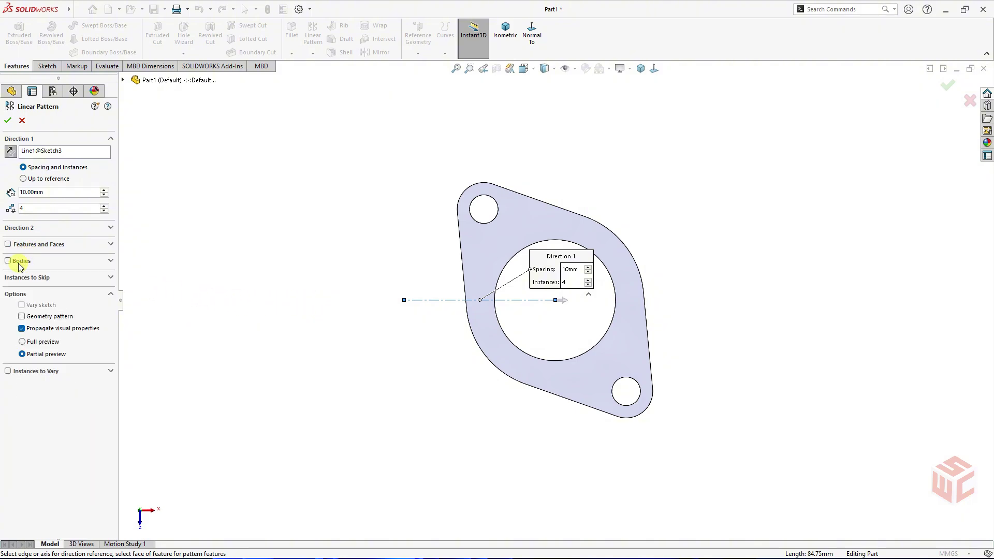
click(23, 262)
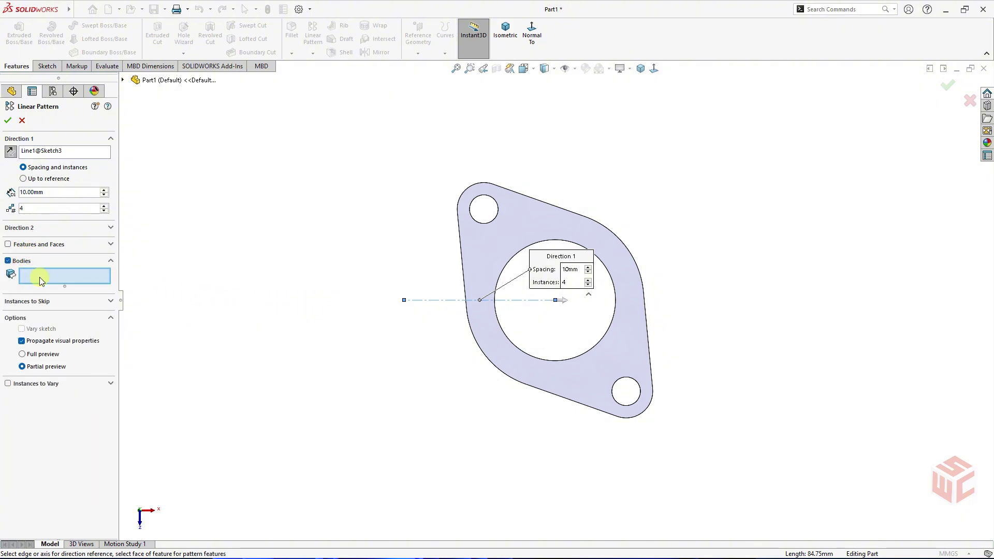
click(507, 250)
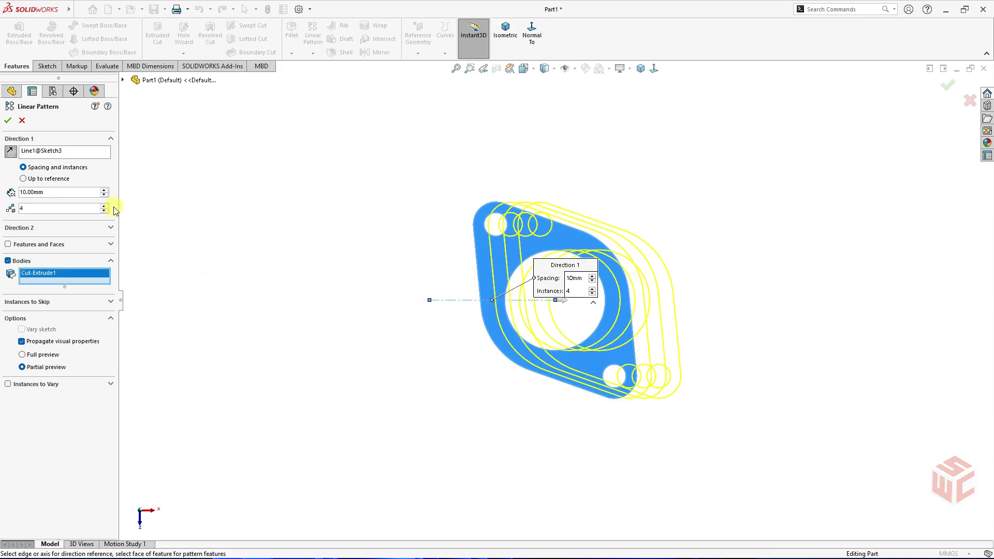
Step: Set the pattern spacing to 120 mm, reverse it to run left, and confirm four copies
click(105, 189)
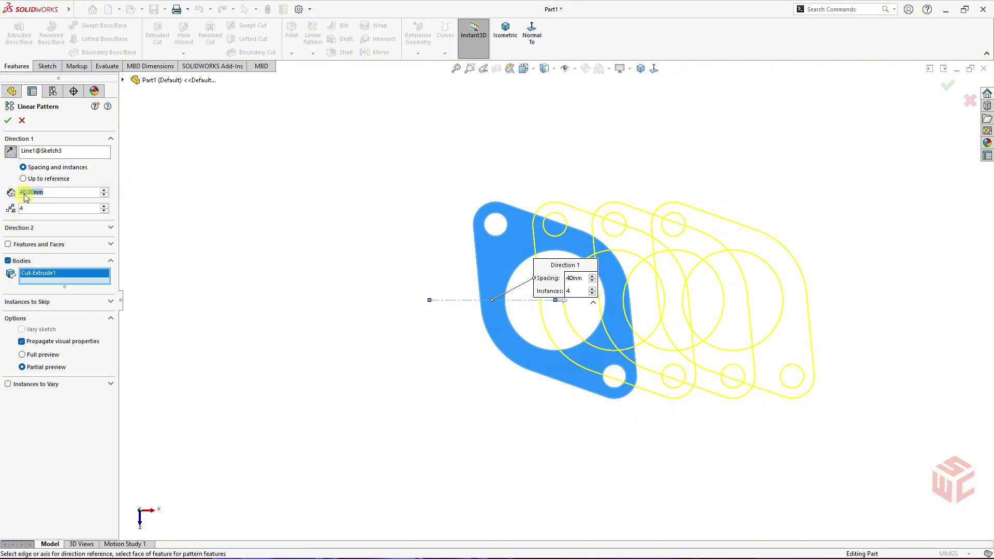
text(120)
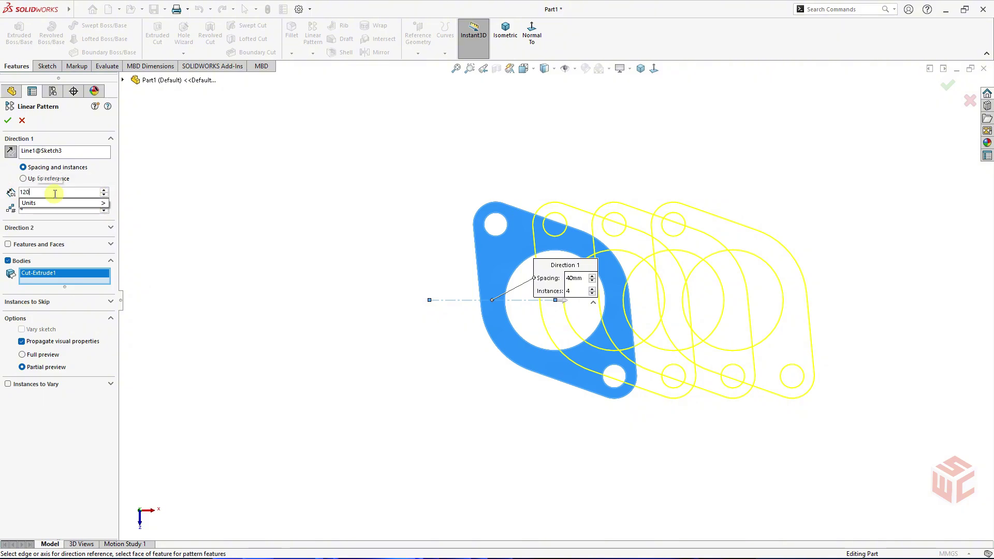
key(Return)
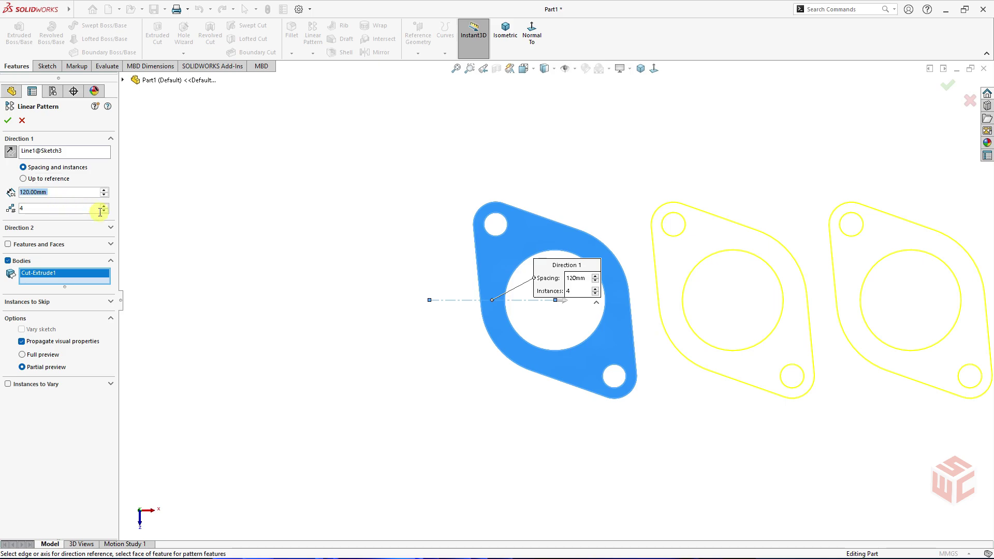
key(z)
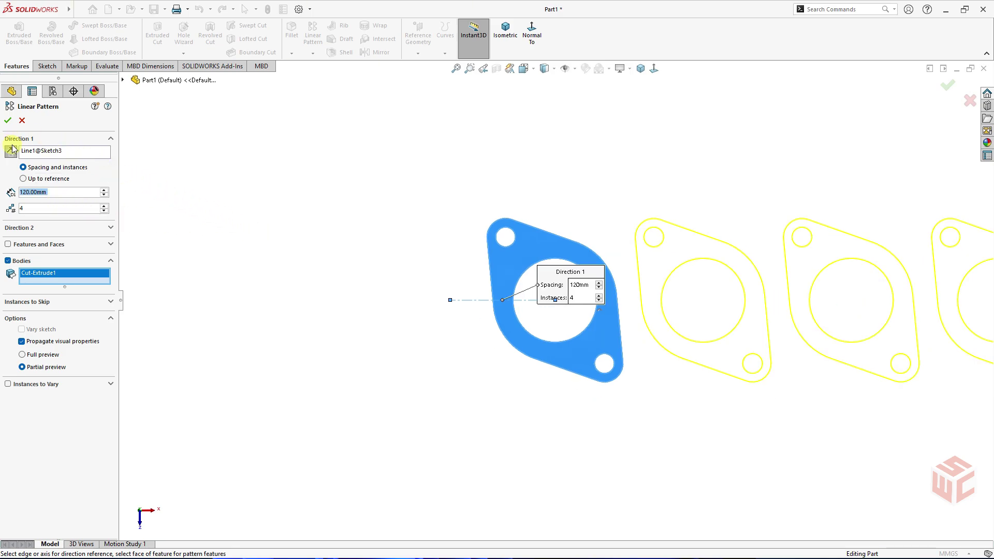
click(11, 152)
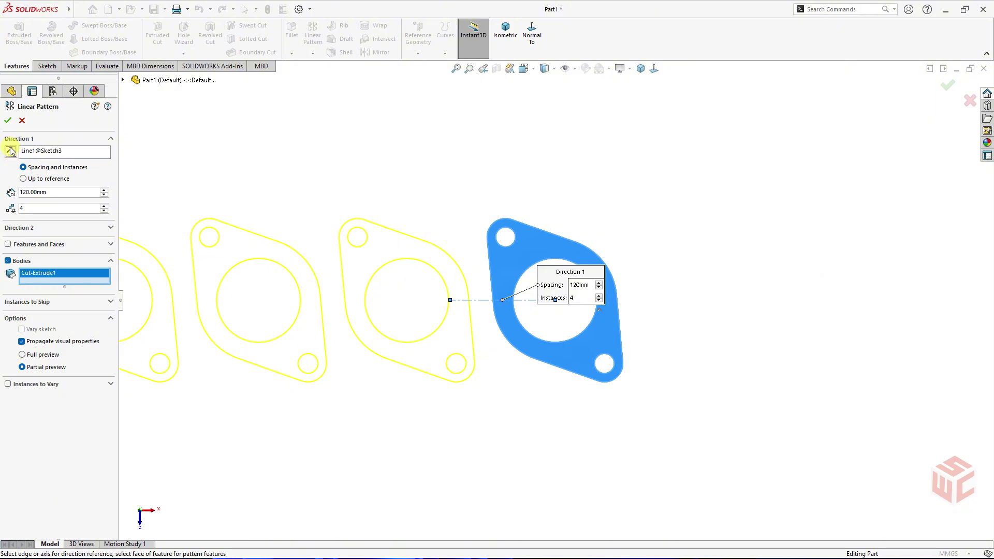
click(8, 121)
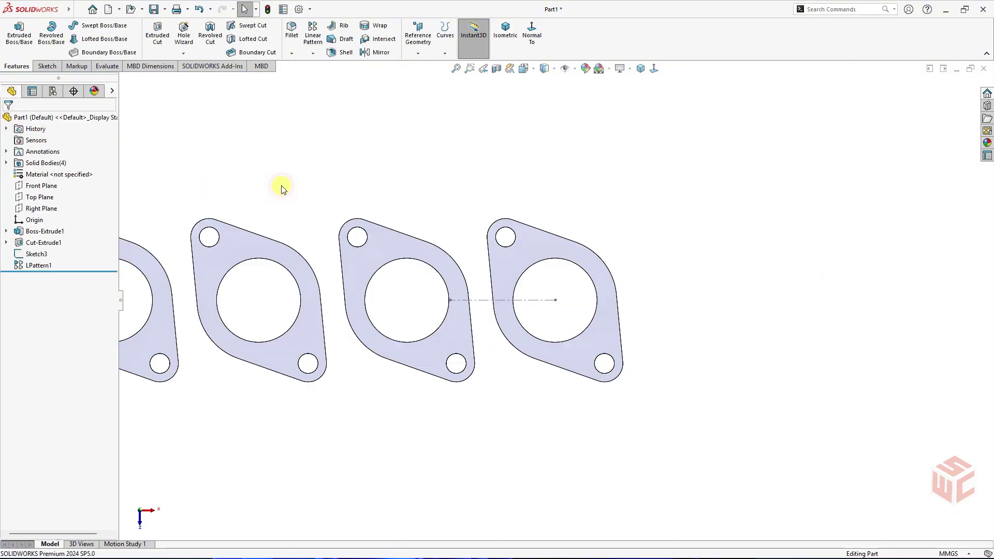
Step: Fit and orbit the view, select the Front Plane, and open the Reference Geometry list
key(f)
mouse_move(282, 187)
middle_down()
mouse_move(454, 282)
mouse_move(554, 437)
mouse_move(573, 288)
mouse_move(535, 231)
mouse_move(486, 226)
mouse_move(511, 252)
mouse_move(535, 255)
mouse_move(519, 284)
mouse_move(522, 273)
middle_up()
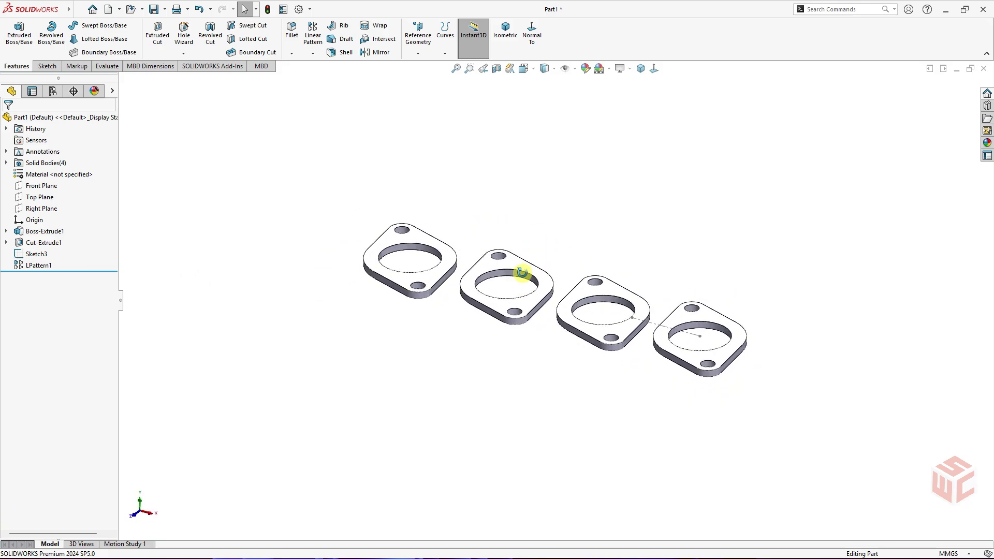
click(44, 187)
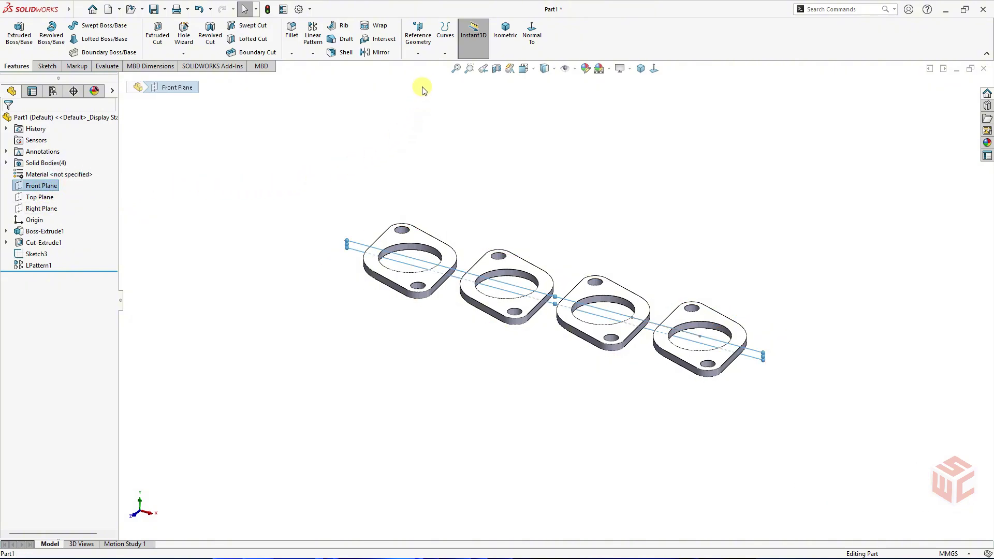
click(417, 50)
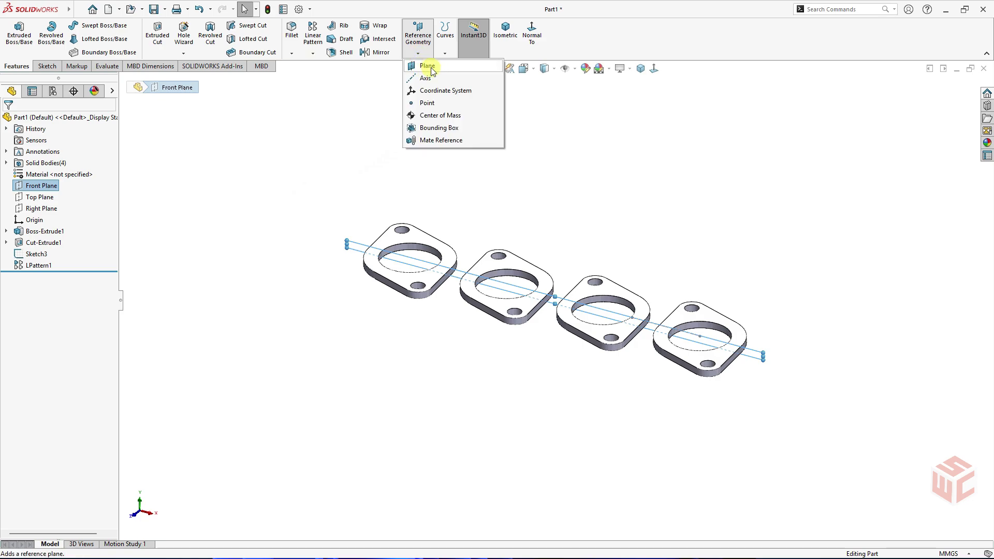
Step: Create Plane1 offset 171 mm from the Front Plane, flipped to the opposite side
click(427, 66)
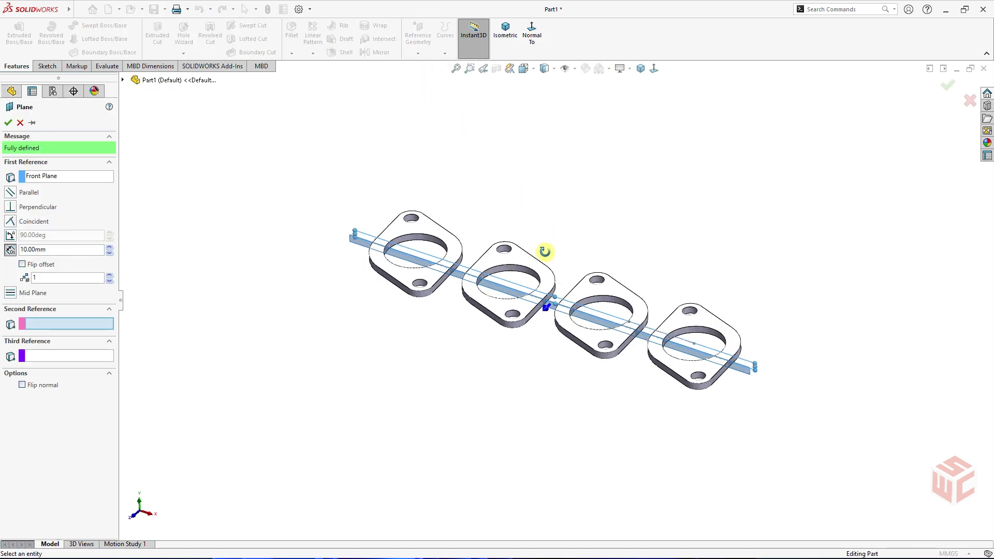
middle_drag(545, 252, 533, 262)
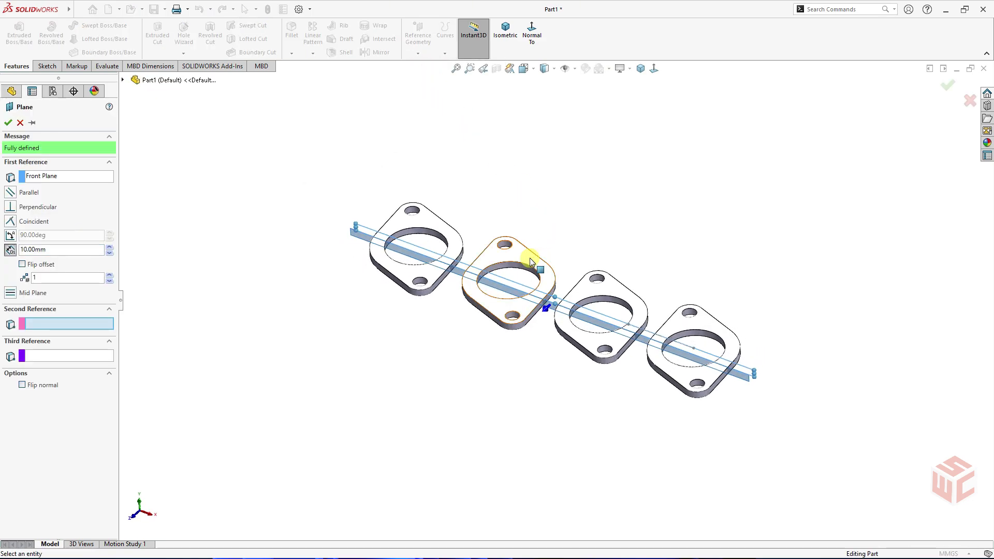
click(109, 247)
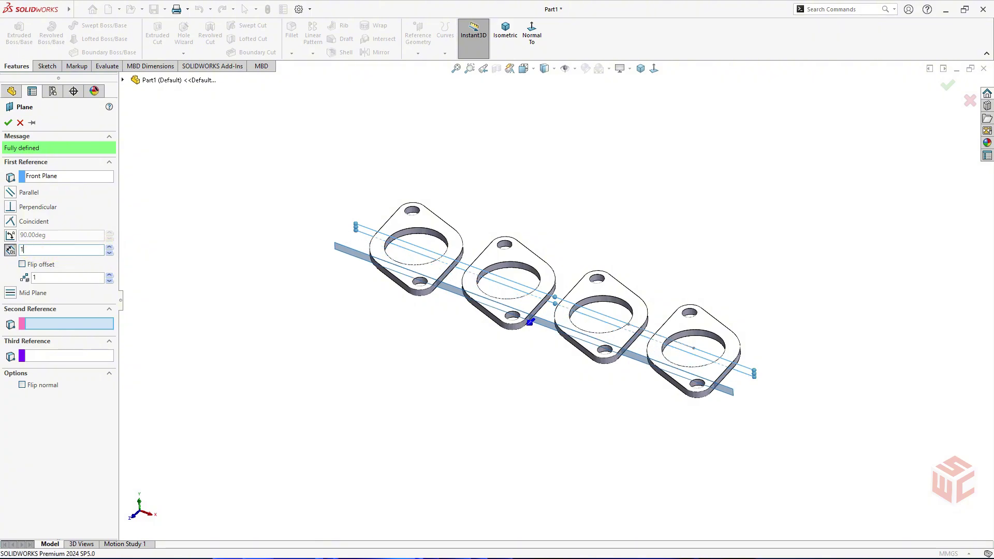
text(71)
key(Return)
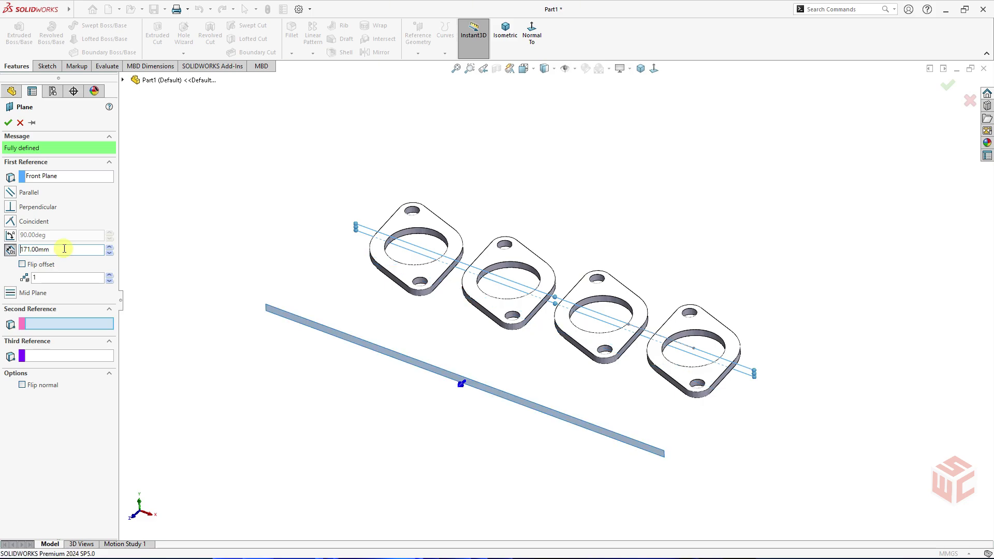
click(22, 265)
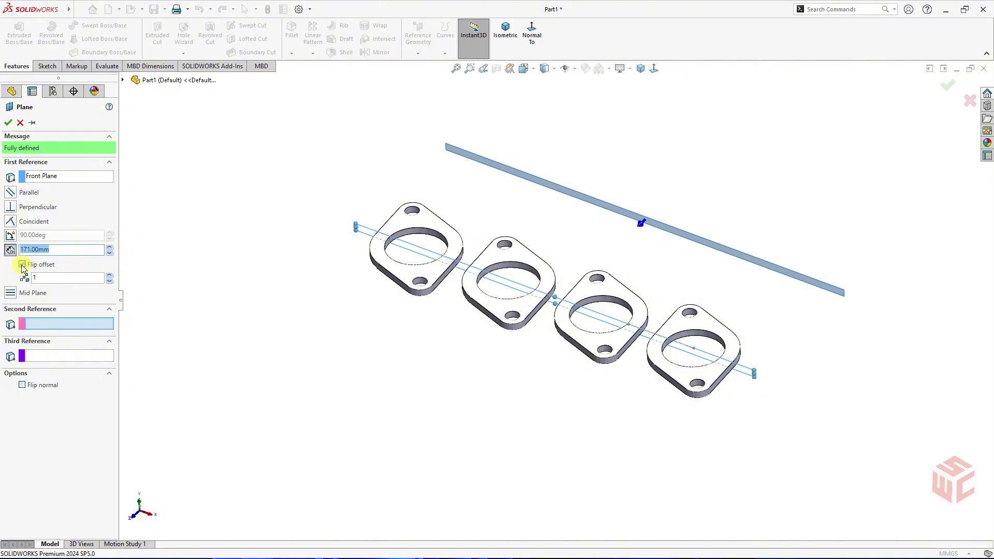
click(8, 123)
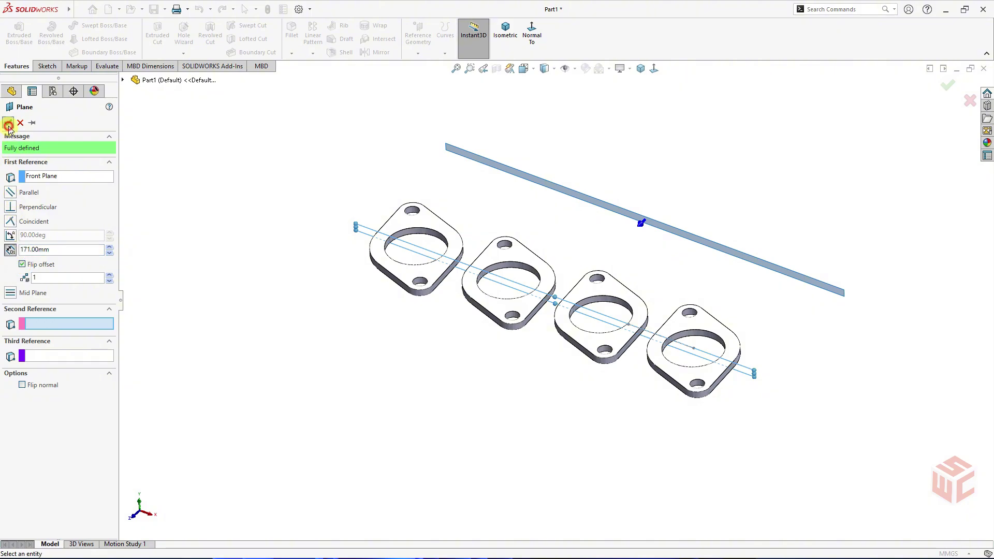
mouse_move(749, 328)
middle_down()
mouse_move(790, 291)
mouse_move(803, 240)
middle_up()
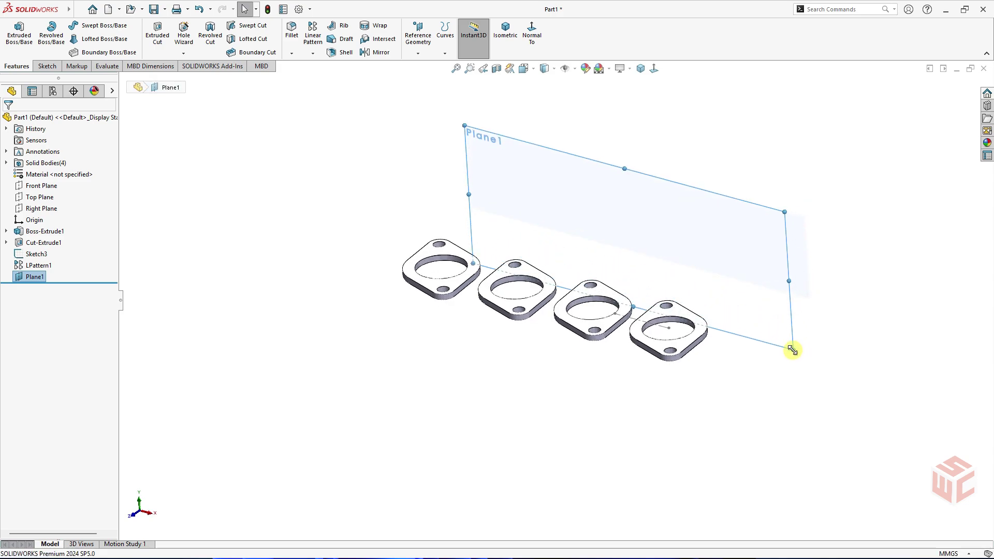
Step: Open a new sketch on Plane1, then hide Plane1 and zoom in on the flanges
mouse_move(793, 347)
middle_down()
mouse_move(782, 340)
mouse_move(657, 378)
middle_up()
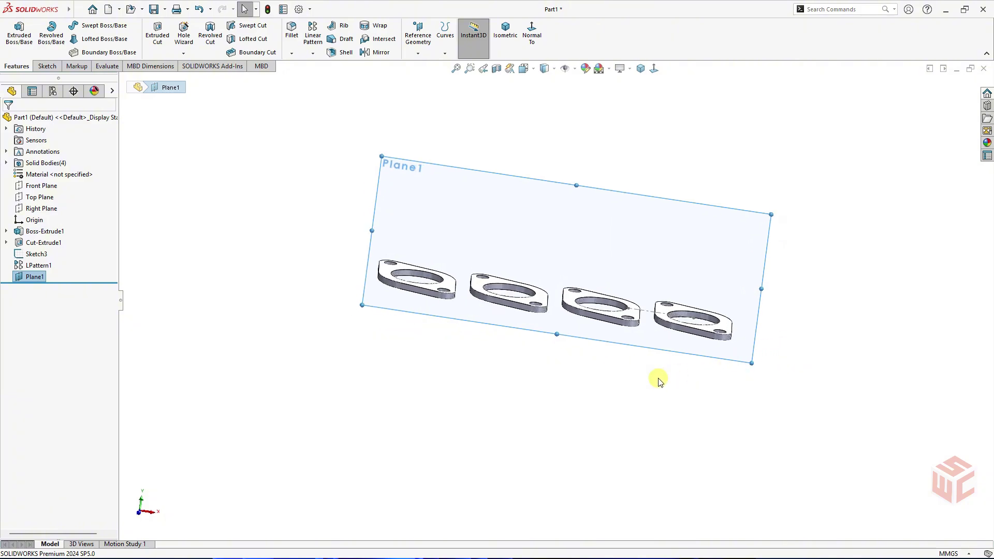
scroll(601, 347, down, 3)
scroll(599, 311, down, 2)
click(598, 281)
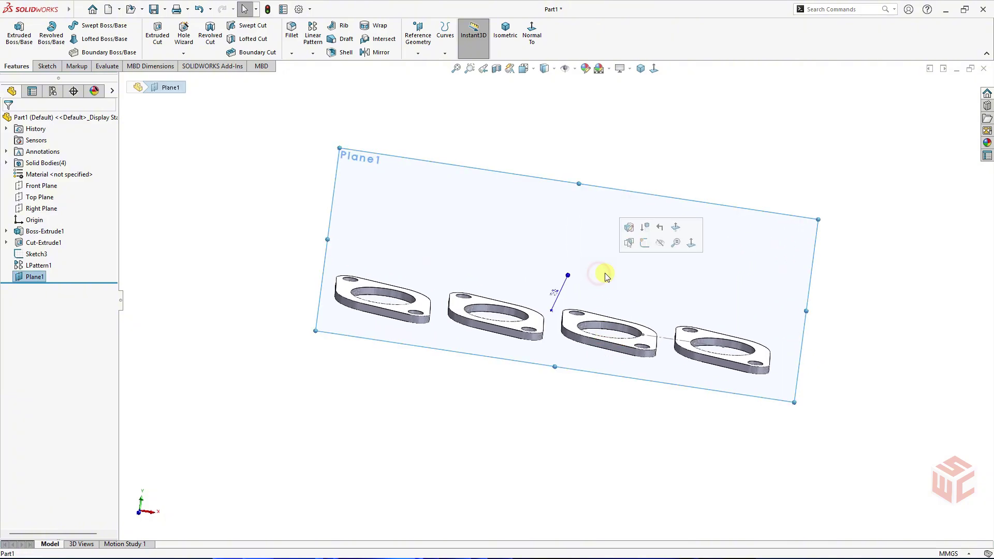
click(645, 243)
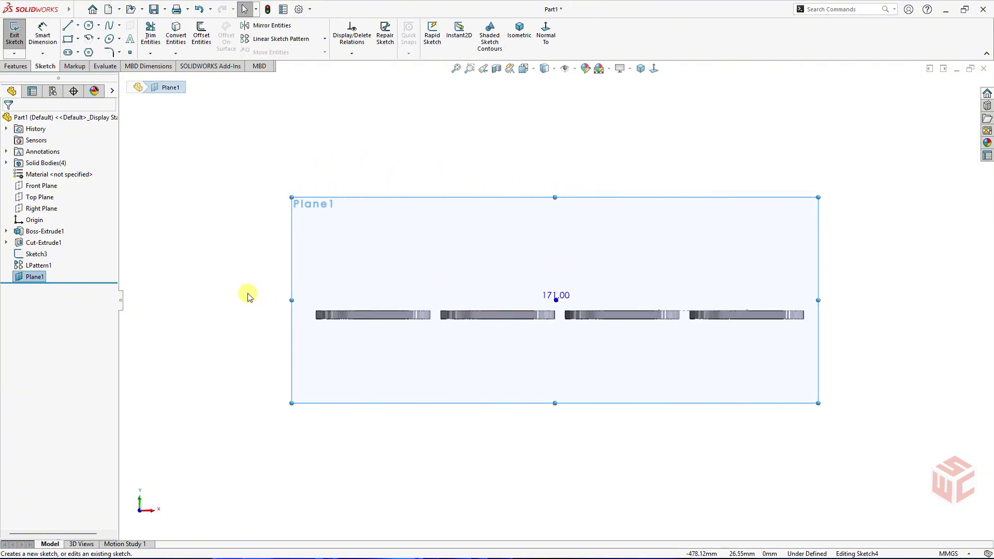
click(35, 276)
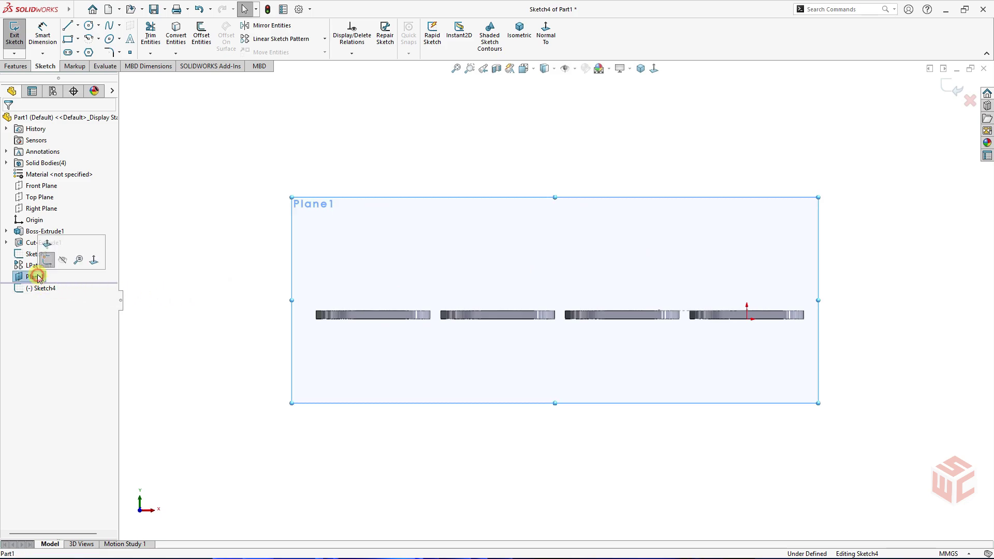
click(63, 262)
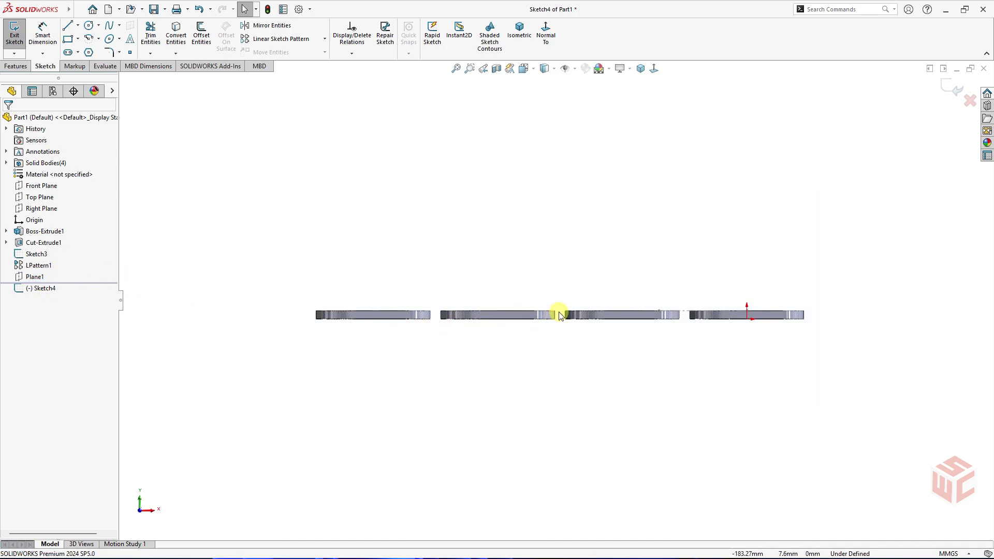
scroll(565, 319, down, 3)
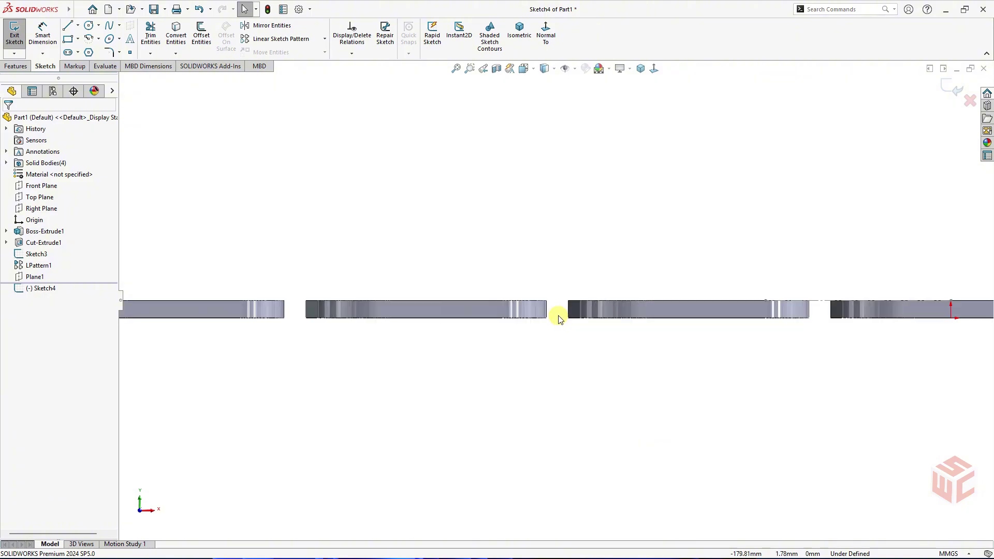
scroll(555, 311, down, 3)
scroll(554, 318, down, 4)
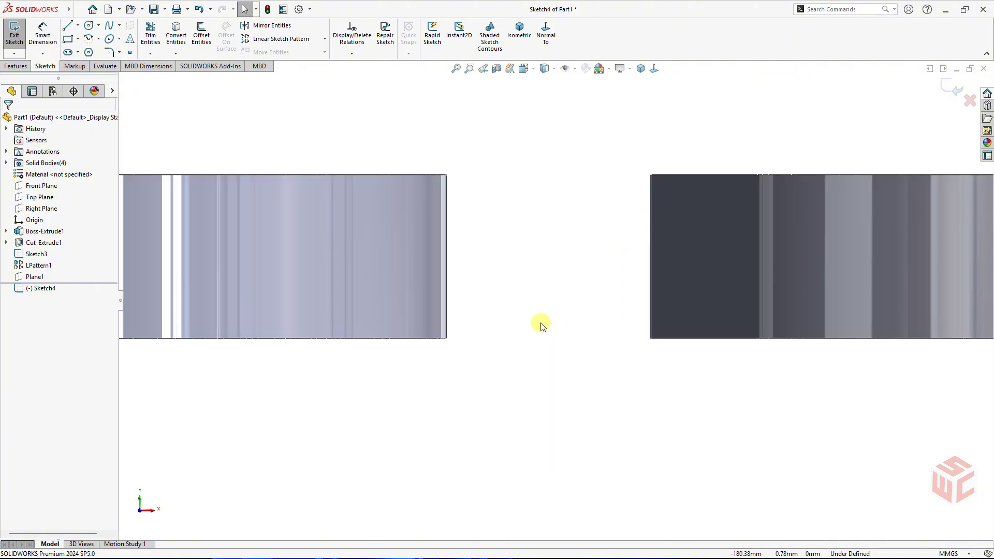
Step: Draw a horizontal centerline between the corners of the two middle flanges
key(s)
click(633, 338)
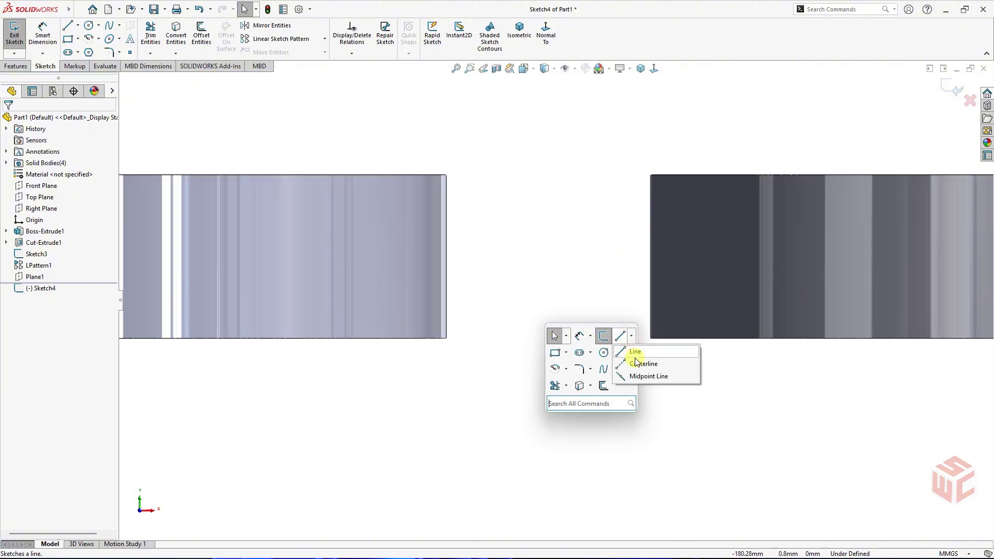
click(642, 362)
scroll(596, 337, down, 2)
scroll(467, 343, down, 1)
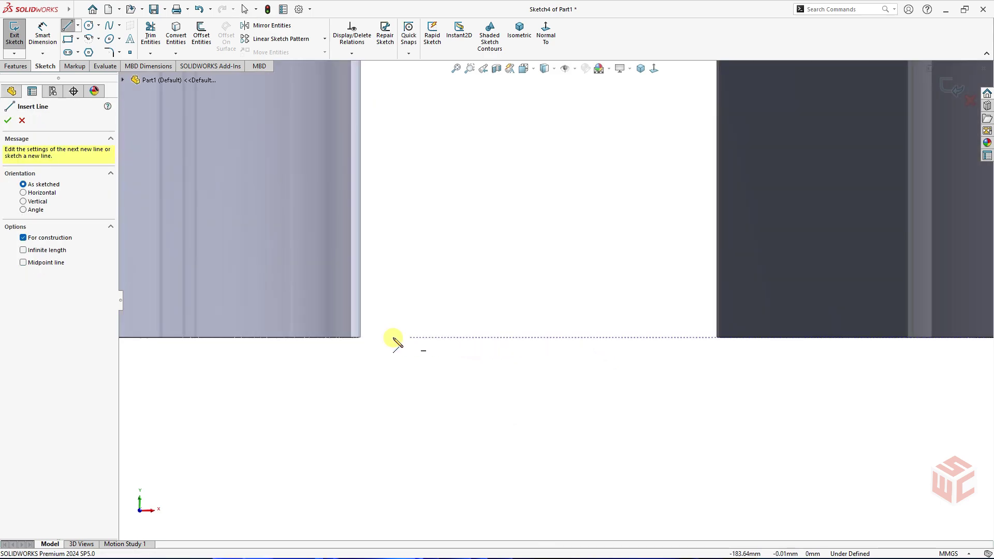
click(361, 338)
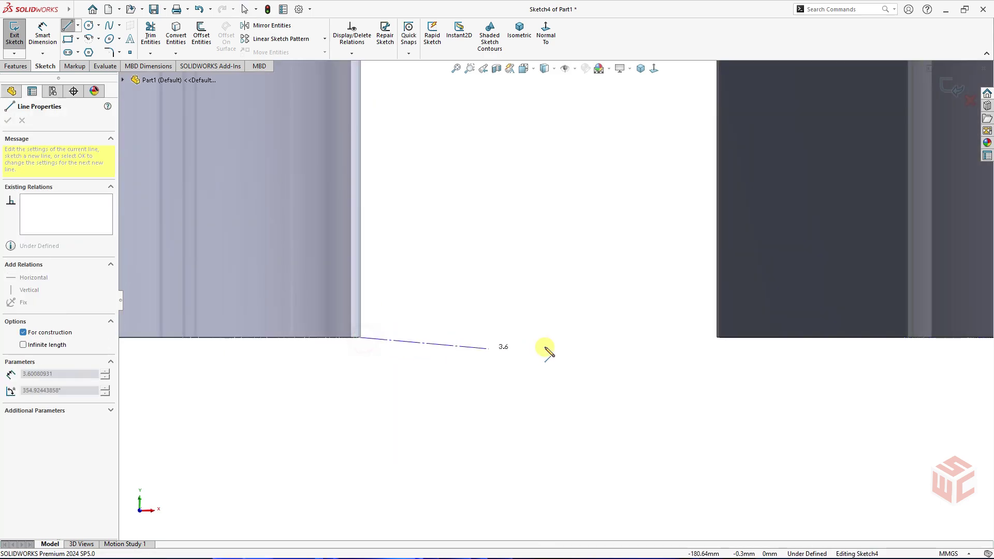
click(717, 338)
right_click(695, 334)
click(689, 320)
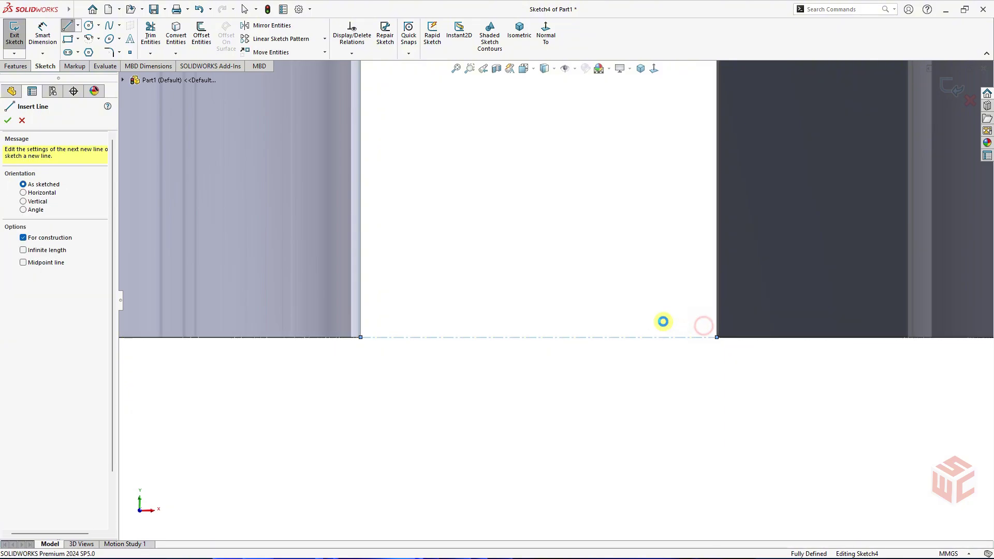
key(Escape)
Step: Draw a vertical centerline rising from that centerline's midpoint
key(s)
click(656, 325)
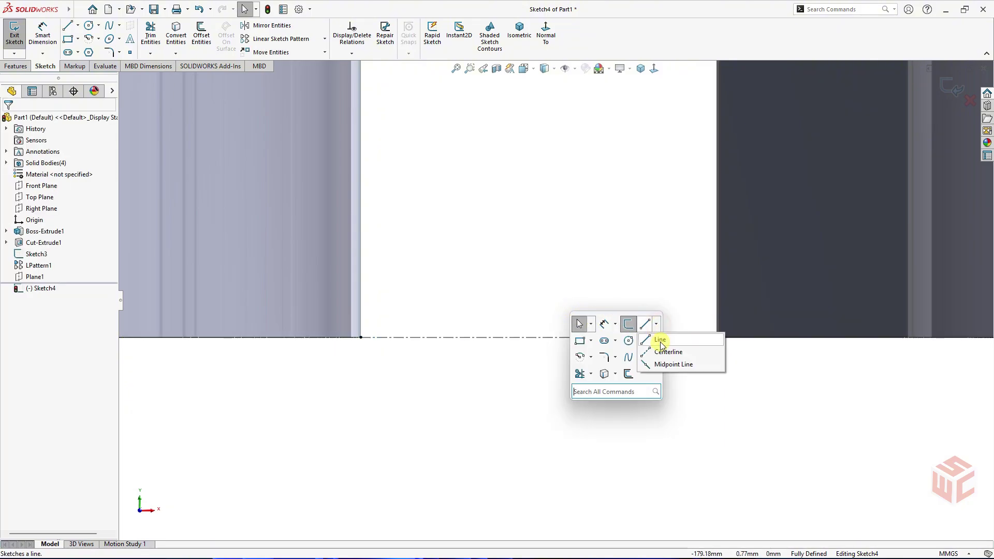
click(661, 349)
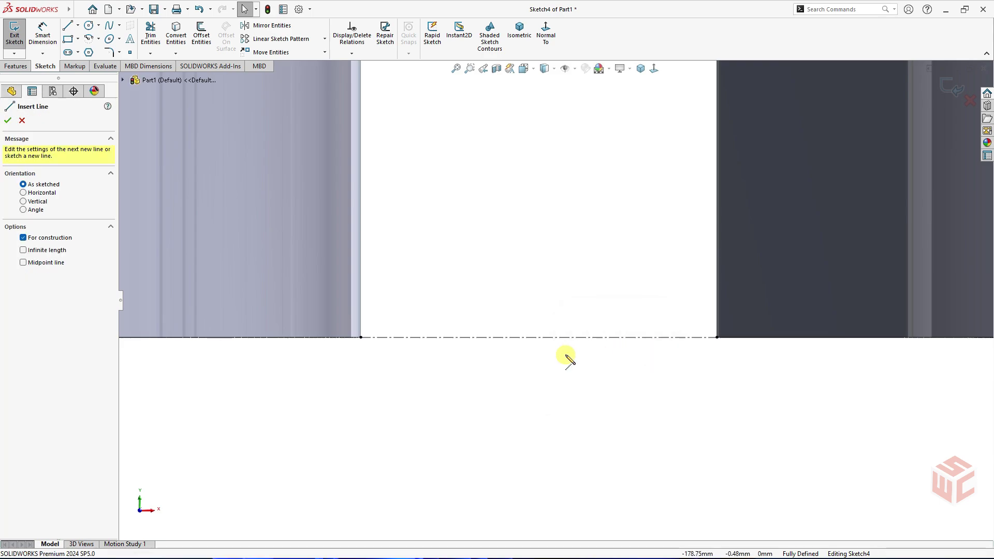
click(539, 337)
scroll(543, 305, up, 3)
scroll(547, 280, up, 3)
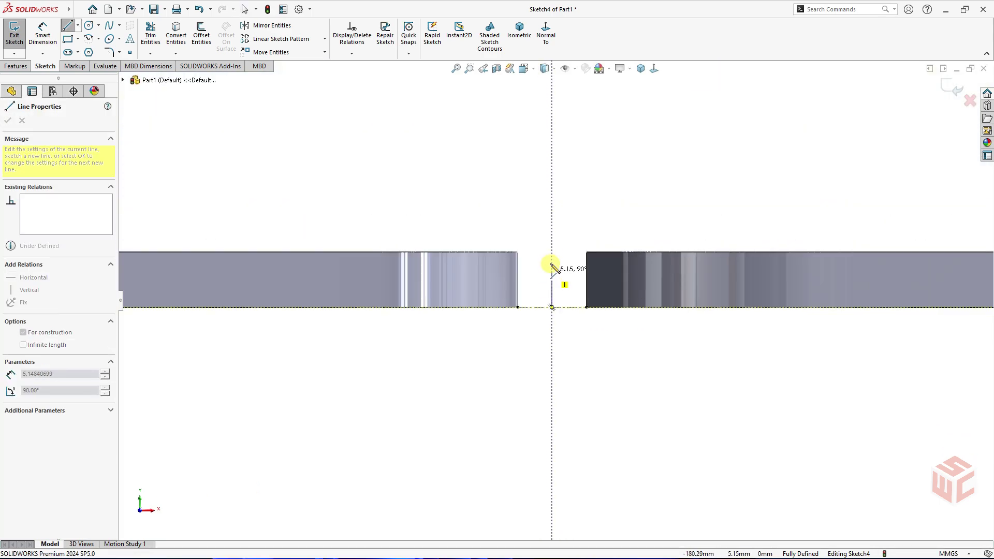
scroll(554, 253, up, 3)
scroll(553, 239, up, 3)
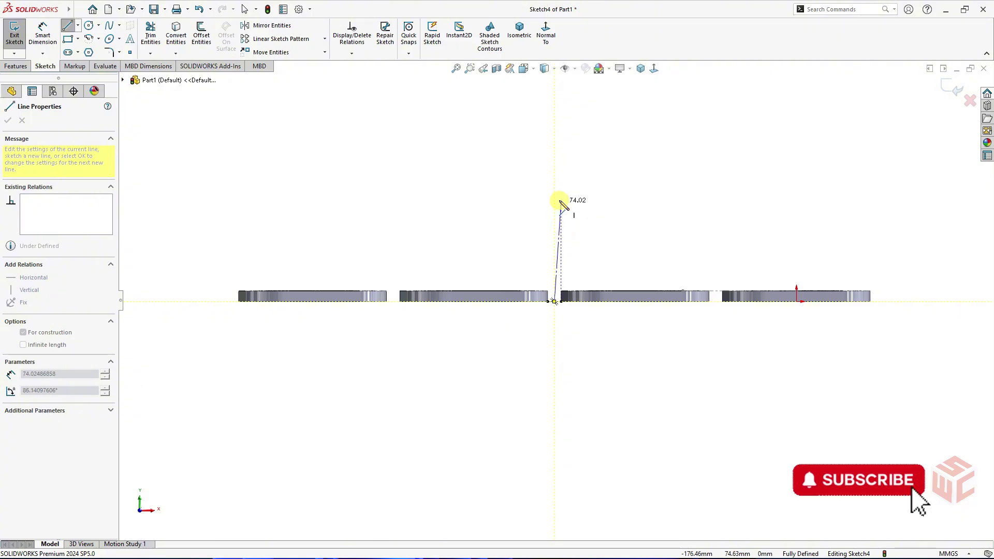
click(555, 199)
right_click(578, 199)
click(595, 205)
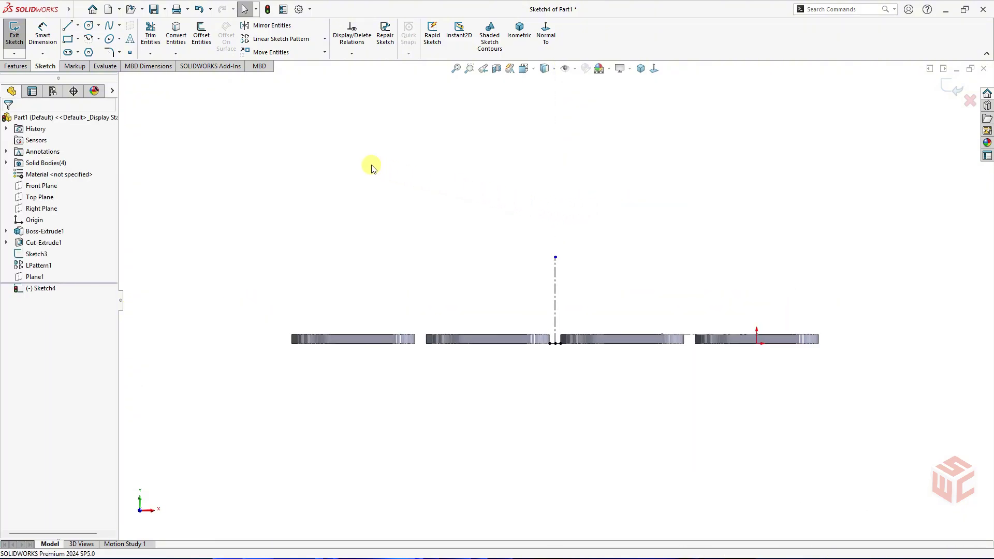
Step: Draw a three-sided polygon with inscribed circle centred on the vertical centerline's top
click(88, 53)
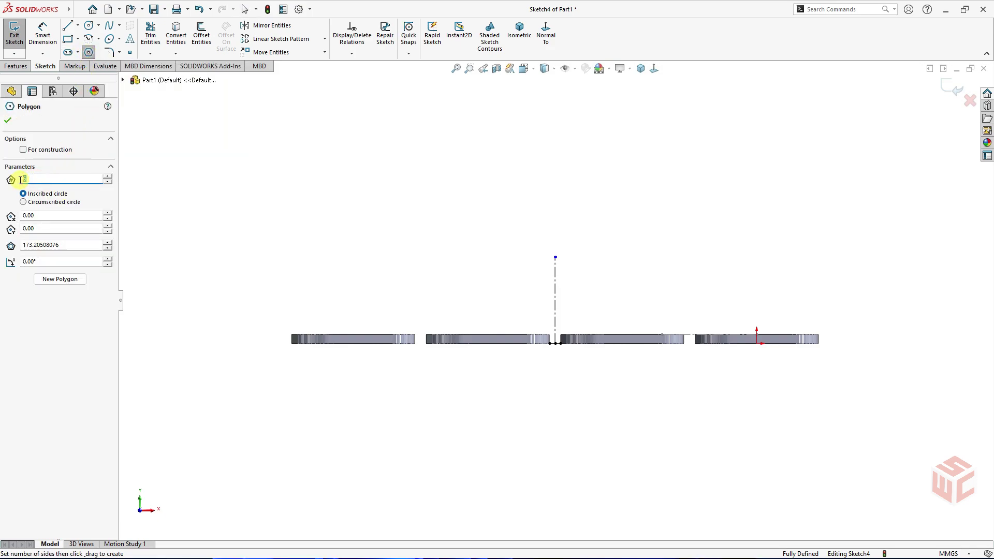
click(108, 181)
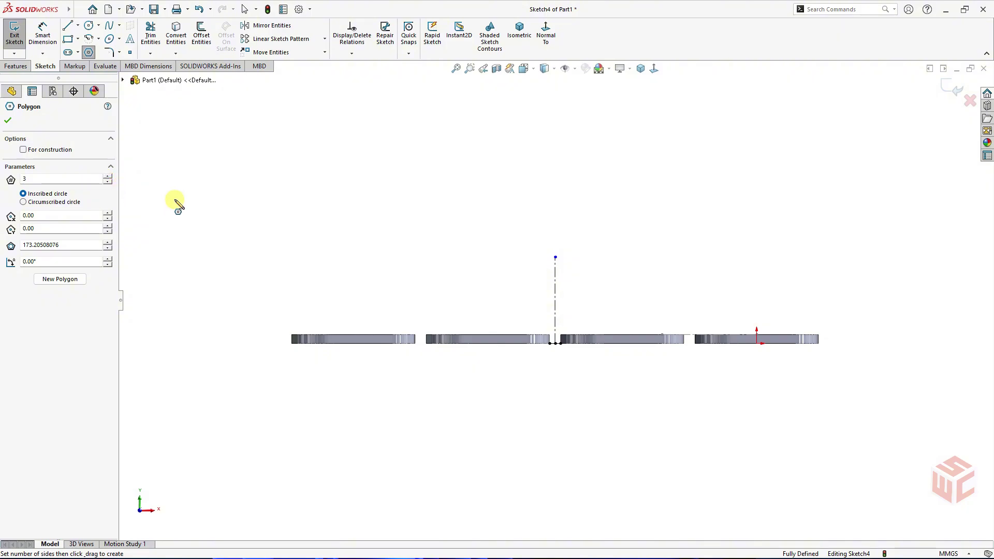
scroll(556, 260, down, 1)
click(554, 260)
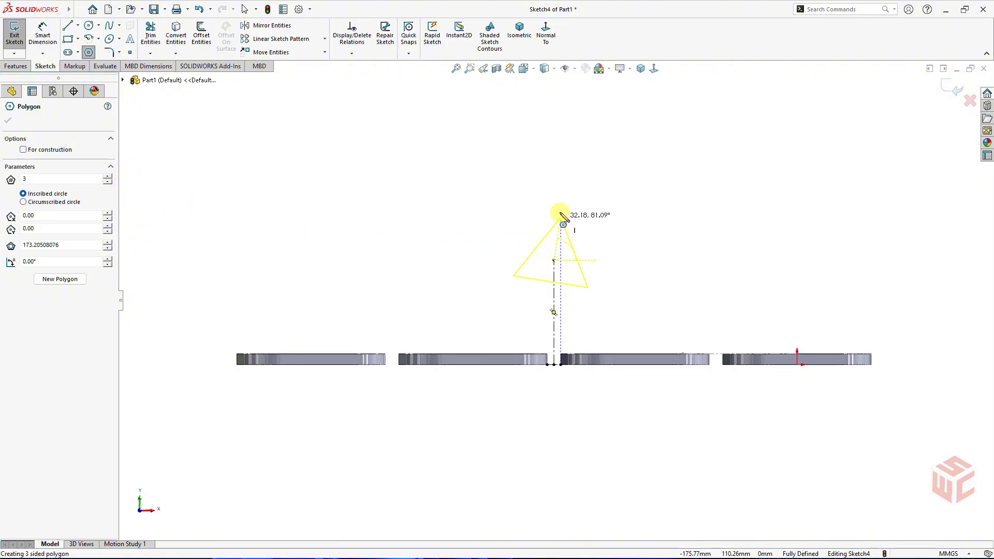
click(560, 204)
right_click(583, 213)
click(598, 219)
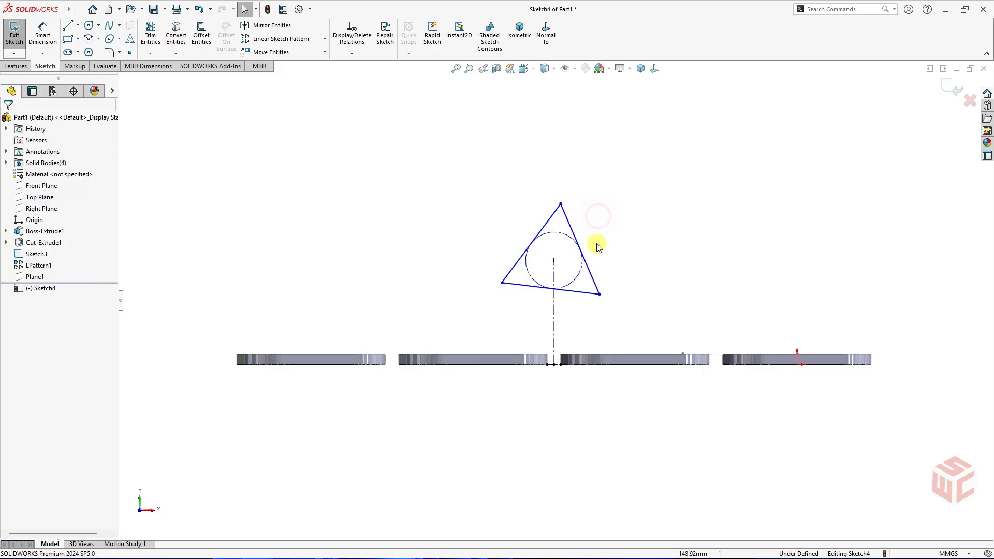
scroll(585, 291, down, 2)
Step: Make the triangle's base horizontal and convert all three edges to construction lines
click(569, 301)
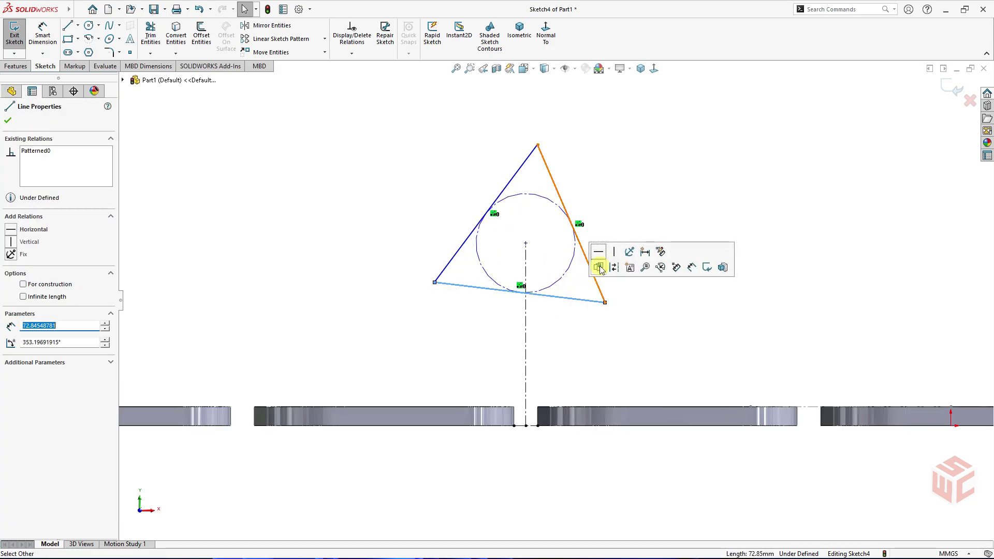
click(599, 256)
click(601, 224)
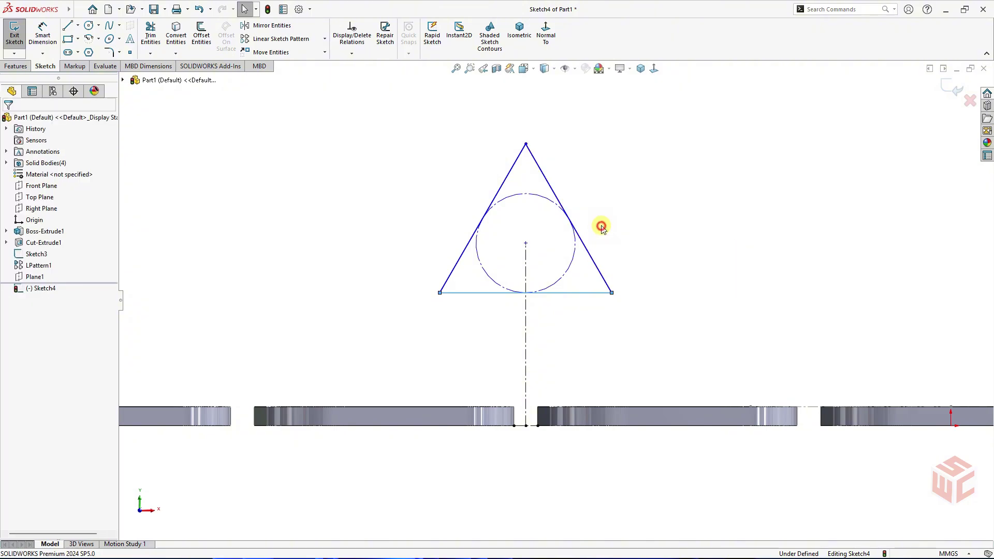
click(593, 261)
right_click(593, 261)
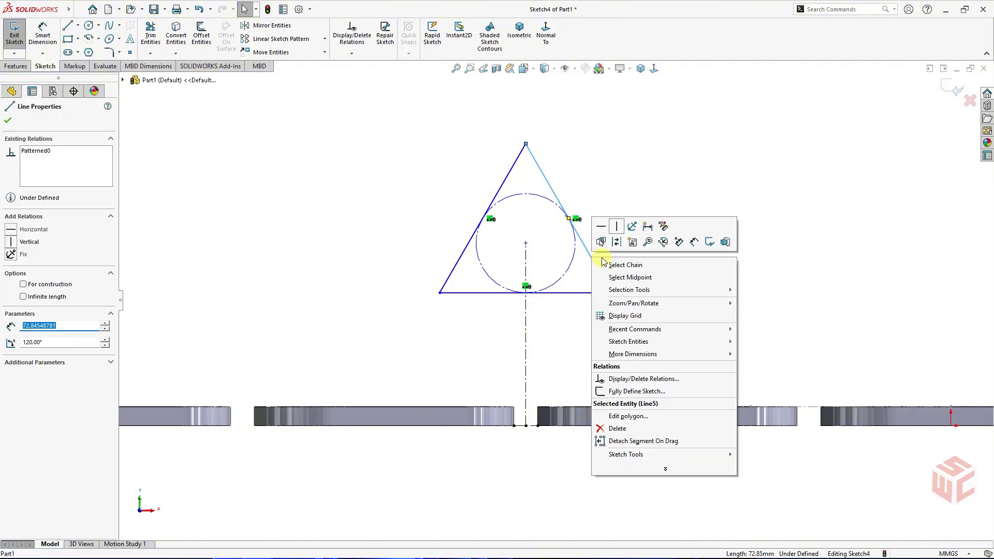
click(637, 269)
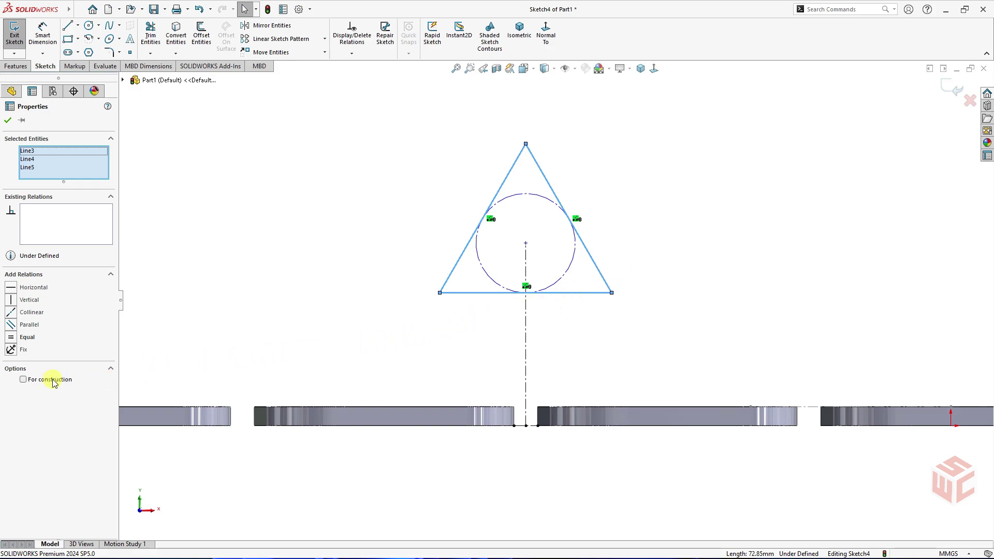
click(23, 380)
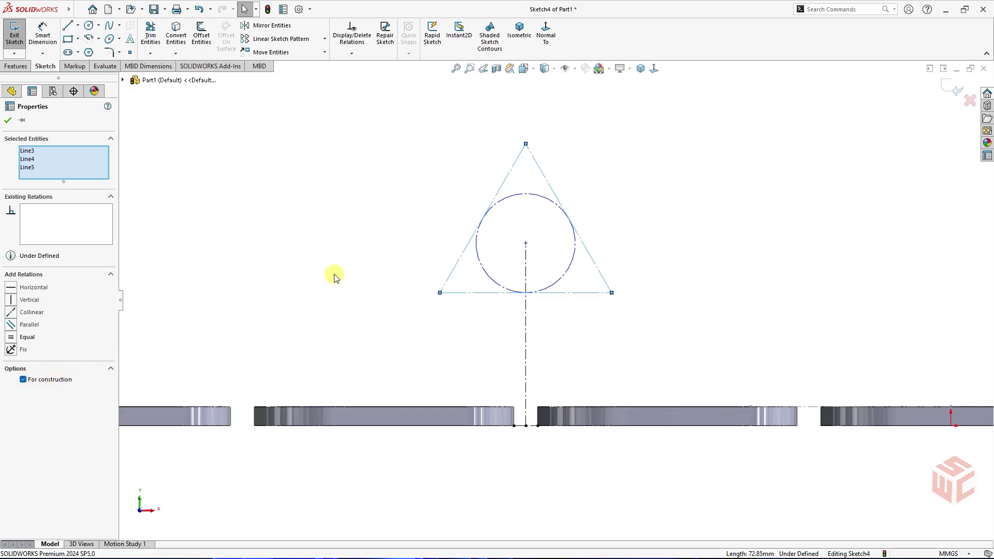
click(374, 246)
Step: Dimension the vertical centerline to 120 mm
right_drag(391, 310, 389, 275)
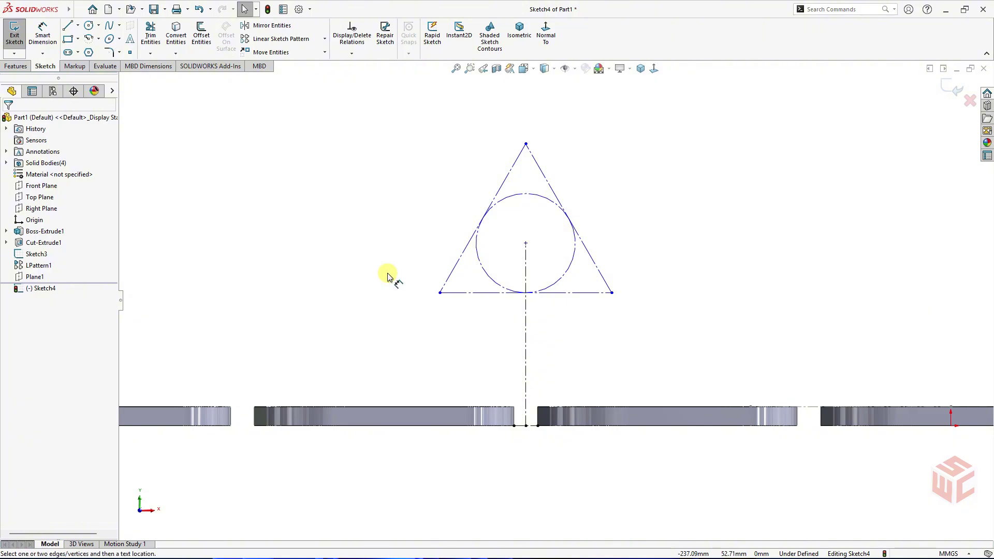
click(525, 343)
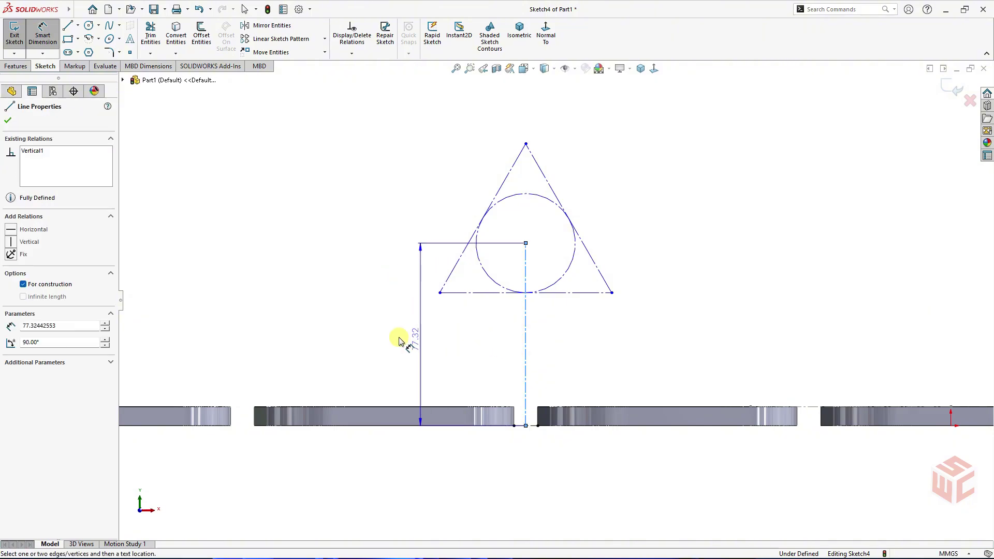
click(245, 337)
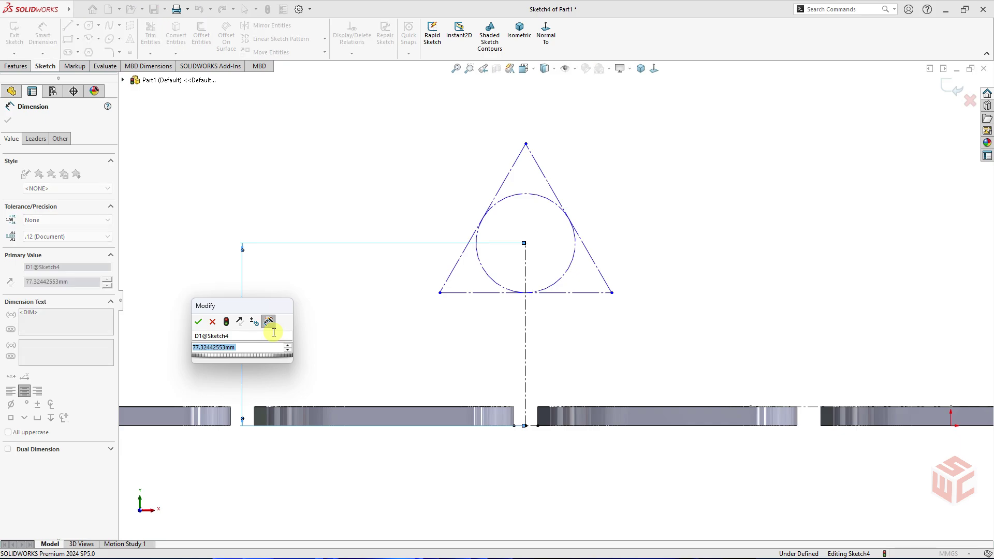
text(120)
key(Return)
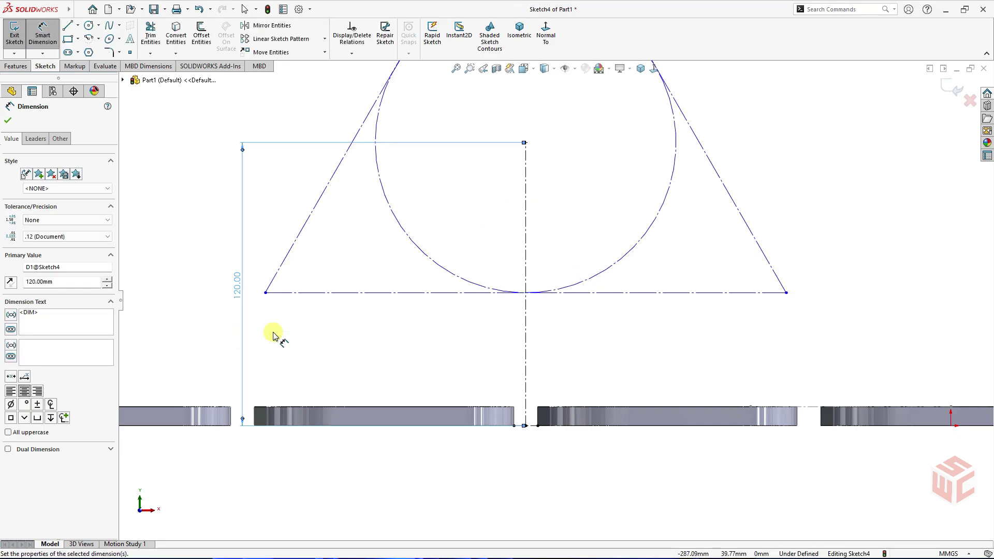
key(z)
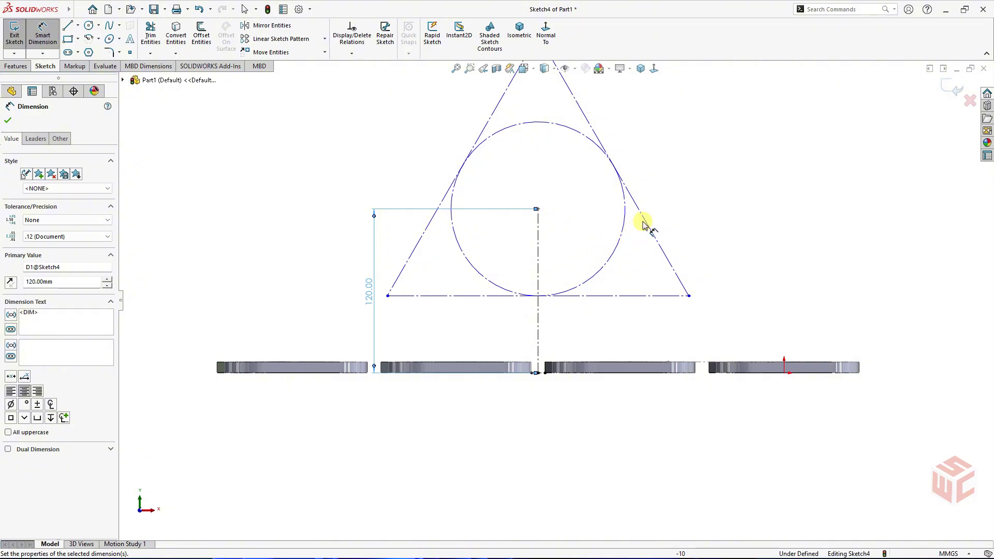
Step: Dimension the triangle's height to 105 mm and exit dimensioning
click(646, 222)
click(717, 166)
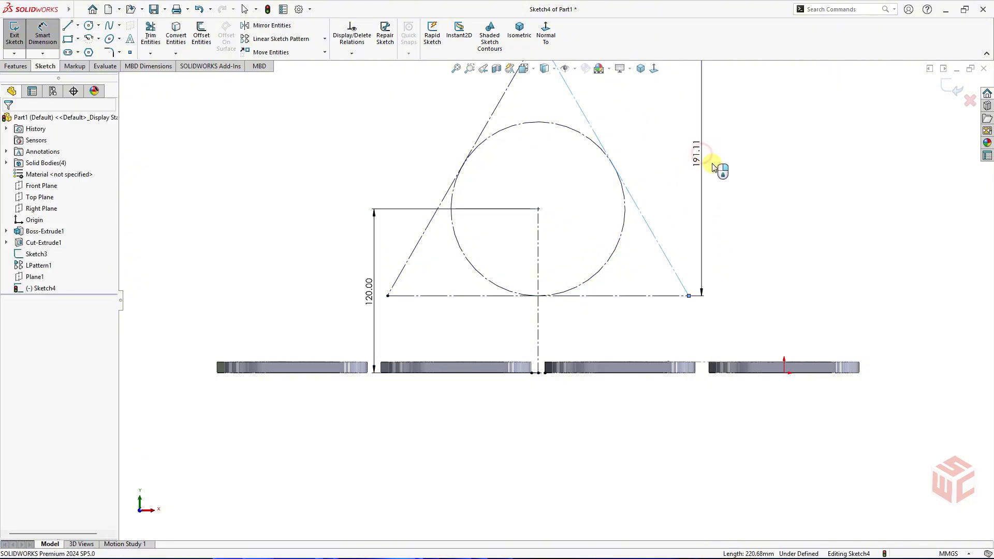
text(105)
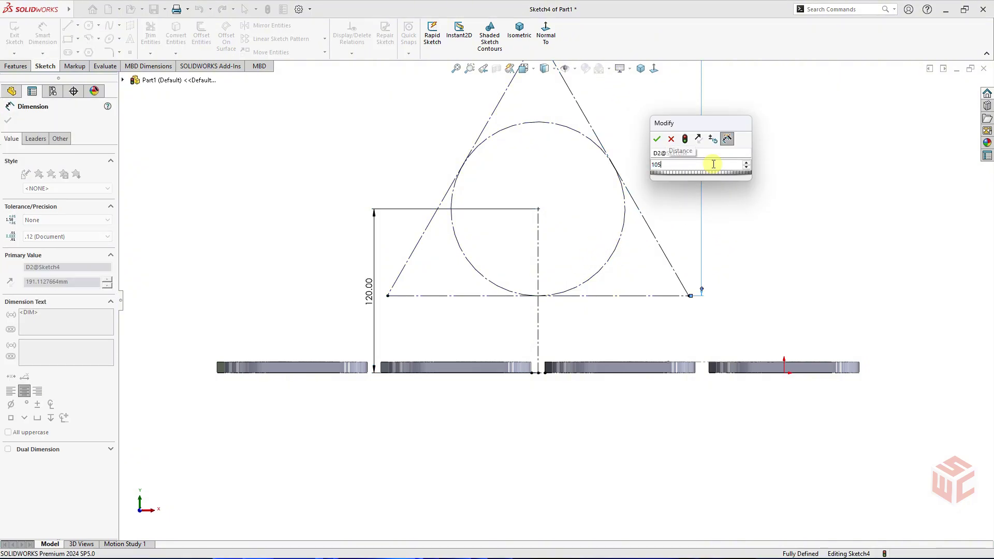
key(Return)
right_click(604, 161)
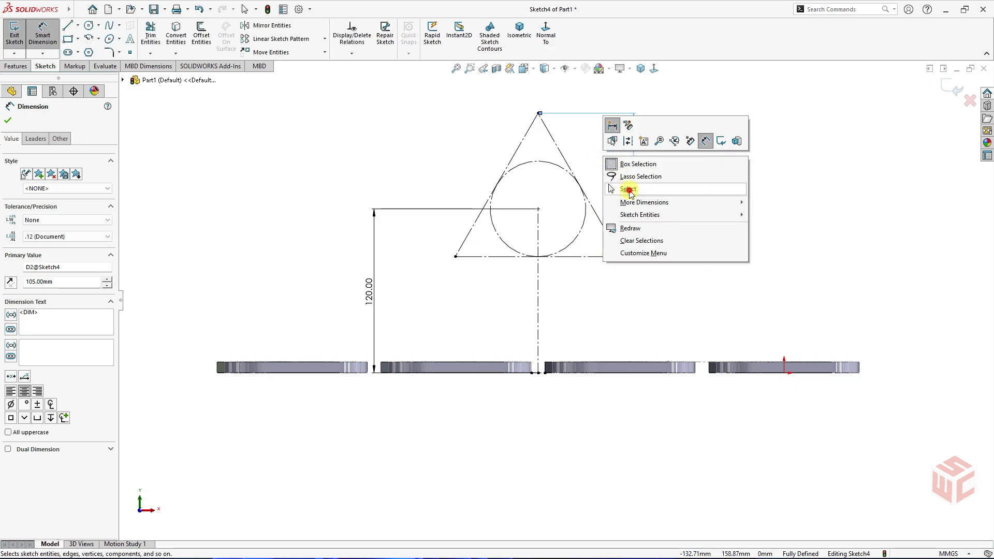
click(628, 193)
key(f)
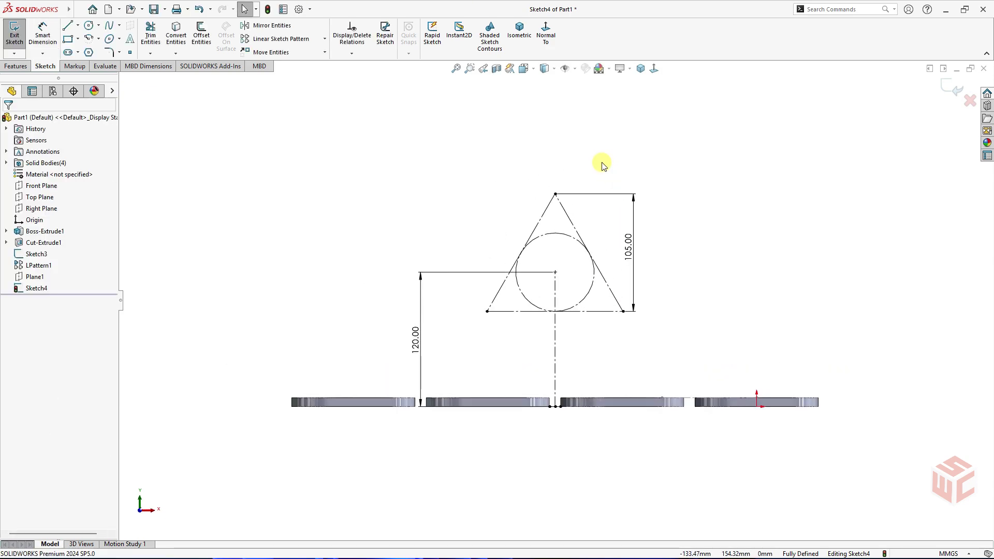
scroll(570, 212, down, 3)
scroll(518, 246, down, 2)
Step: Draw two circles at the triangle's top vertex and one at its centre point
scroll(425, 237, down, 1)
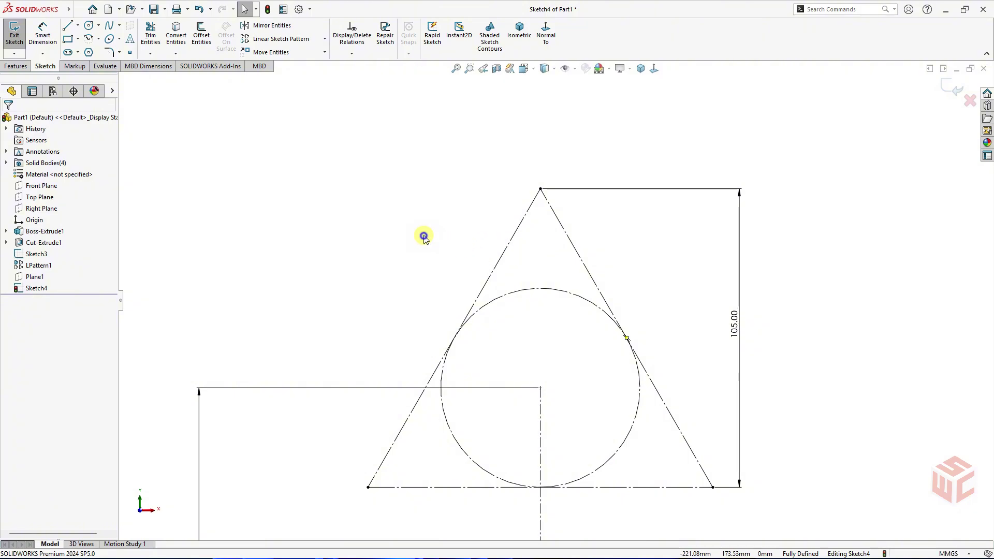
right_drag(424, 237, 456, 238)
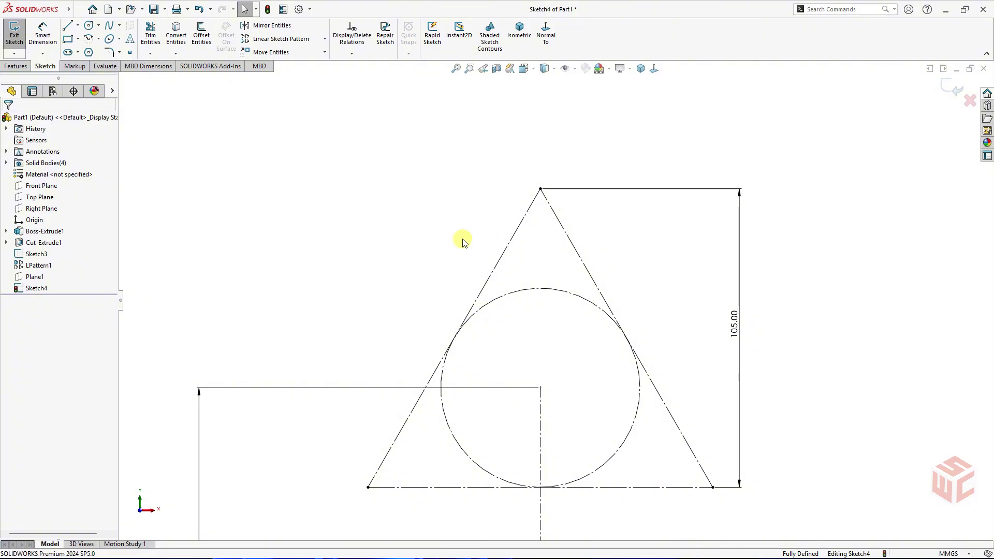
click(540, 190)
click(540, 189)
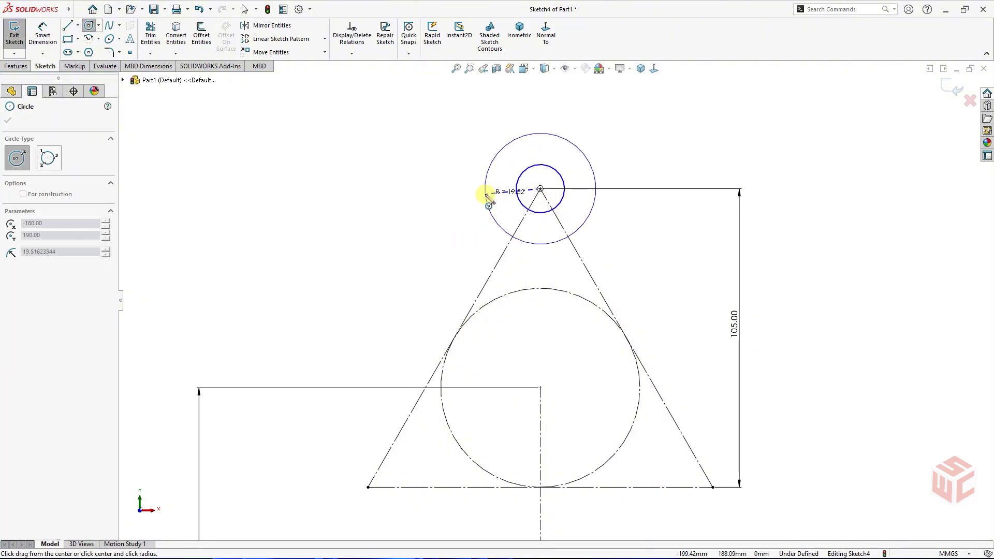
click(490, 189)
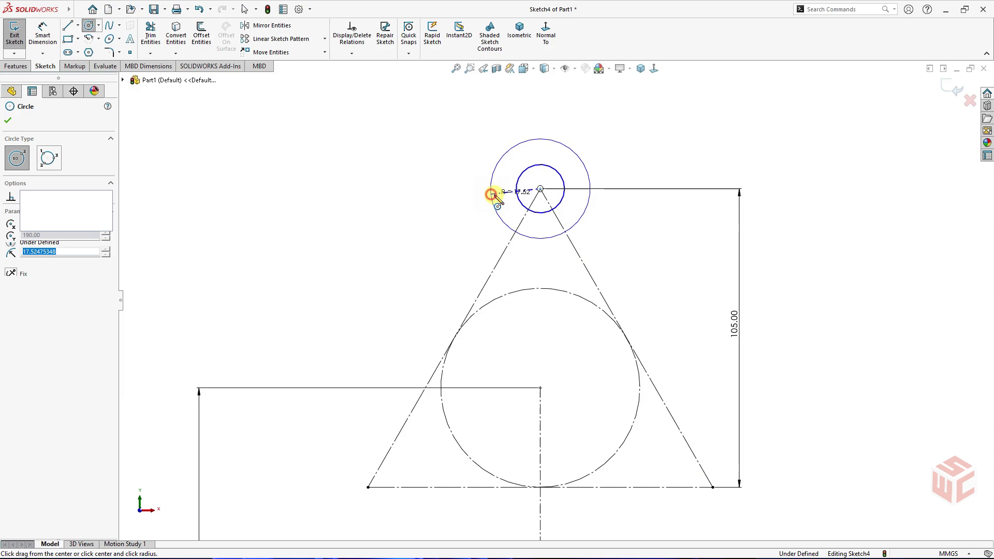
click(541, 388)
click(589, 327)
right_click(628, 285)
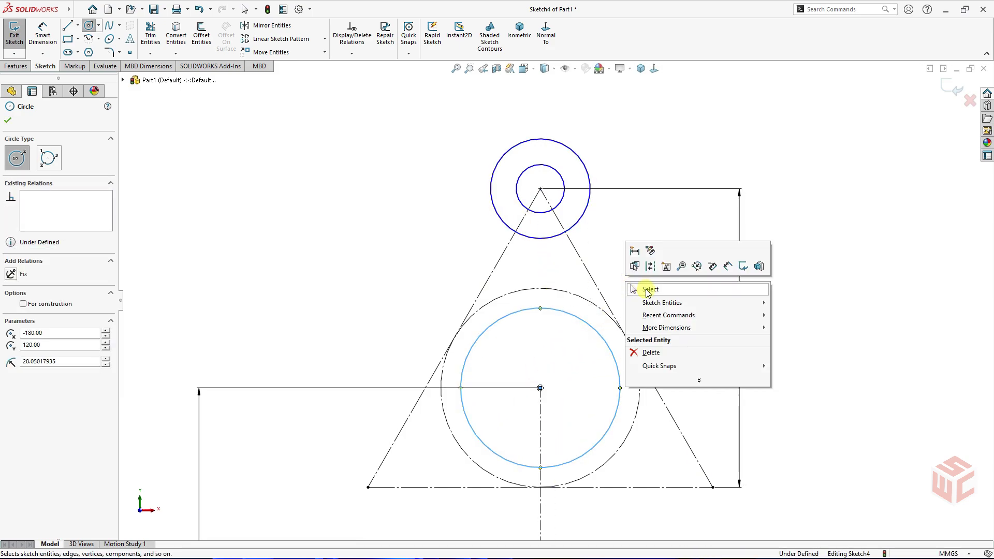
click(649, 289)
Step: Dimension the top circles to Ø16 and Ø30
right_drag(644, 278, 640, 240)
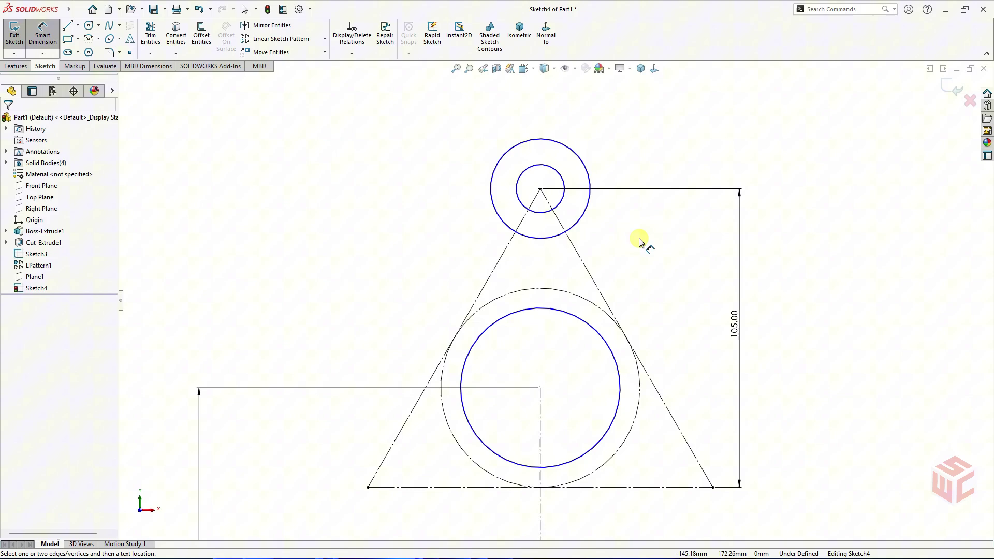
click(542, 166)
click(540, 122)
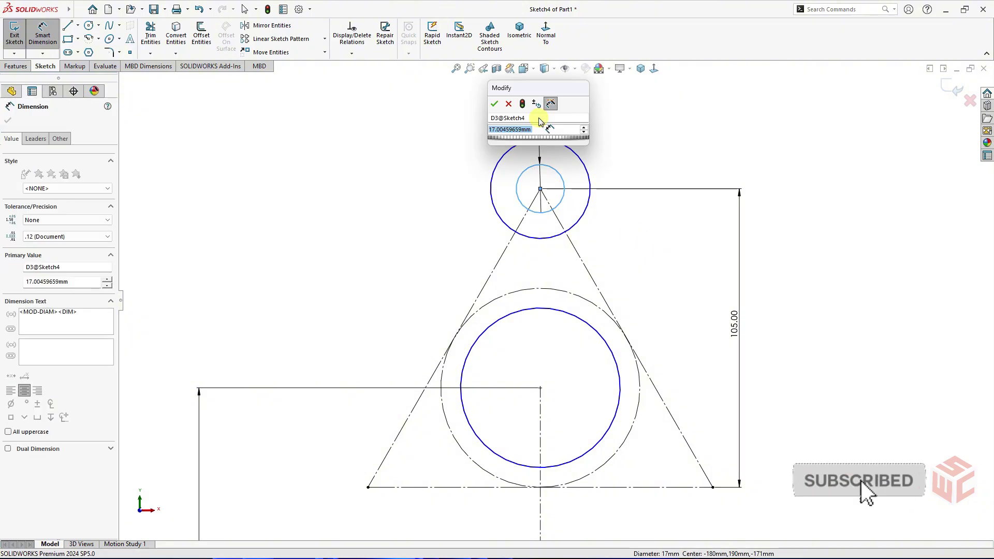
key(Return)
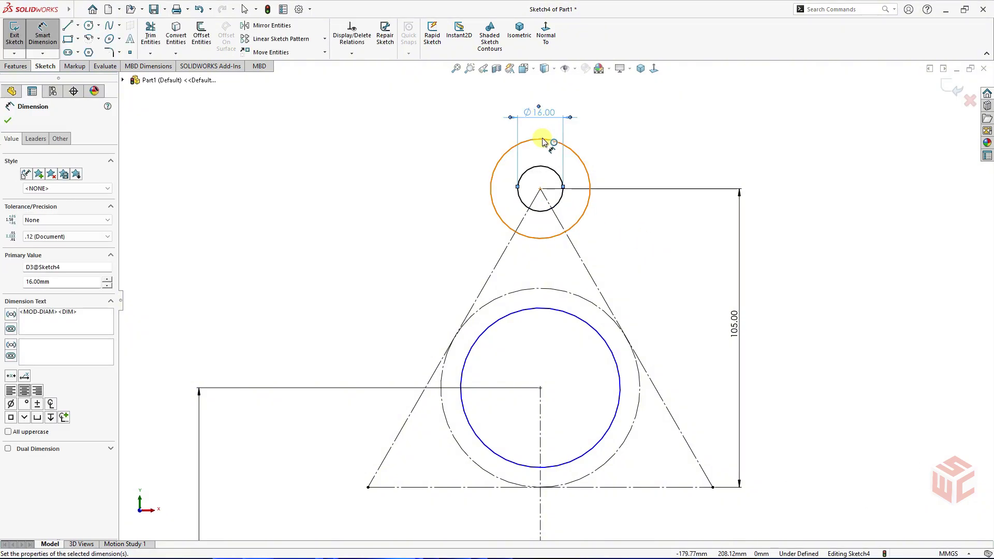
click(553, 141)
click(542, 118)
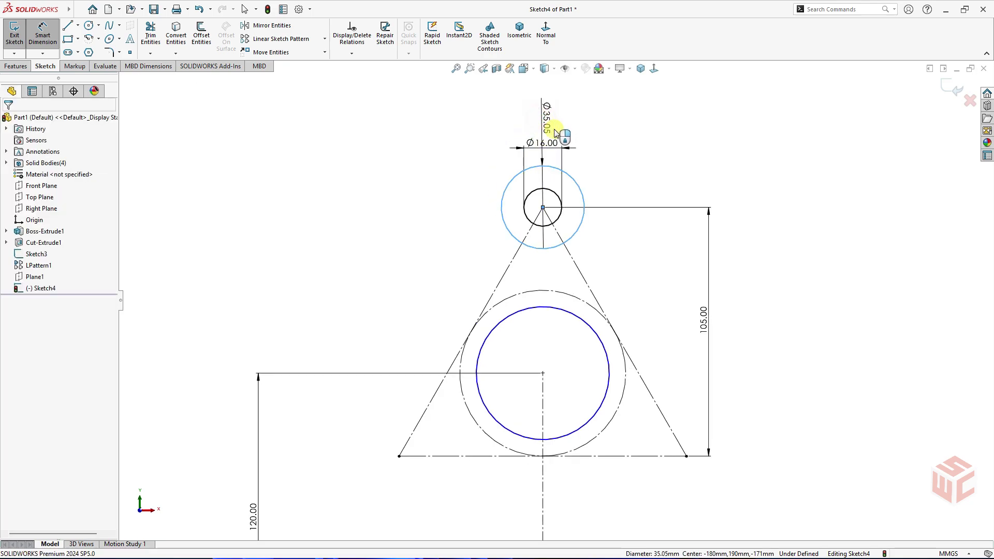
text(30)
key(Return)
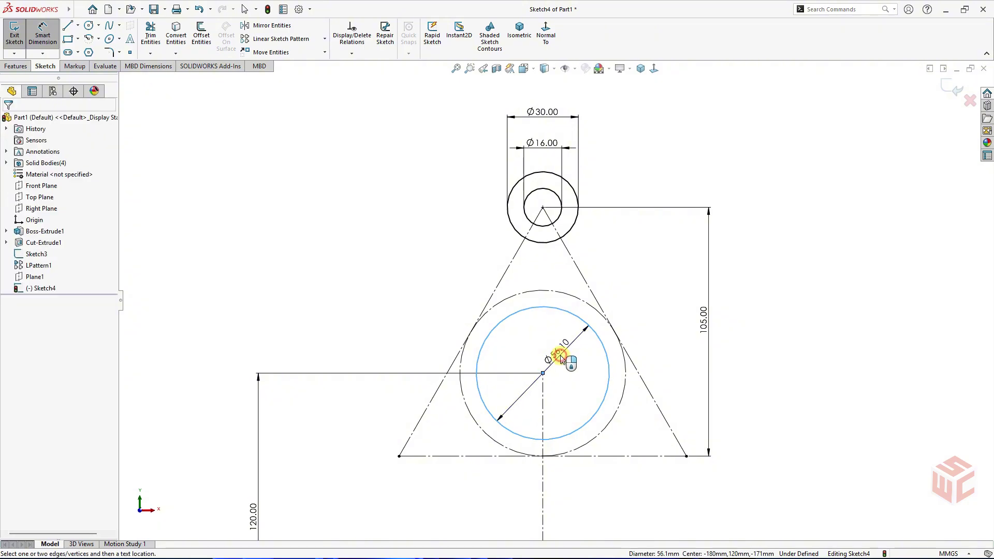
Step: Dimension the central circle to Ø68 and exit dimensioning
click(562, 358)
text(68)
key(Return)
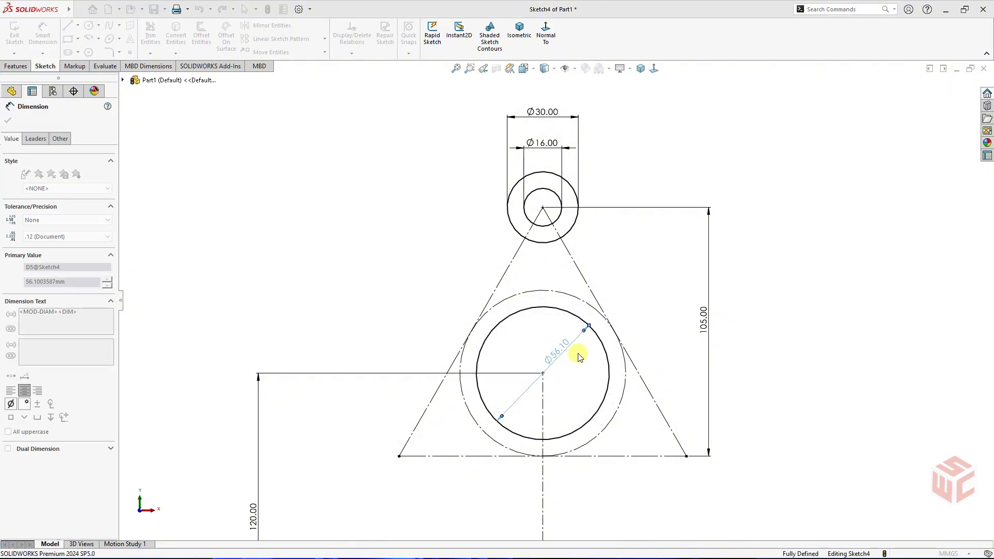
right_click(579, 356)
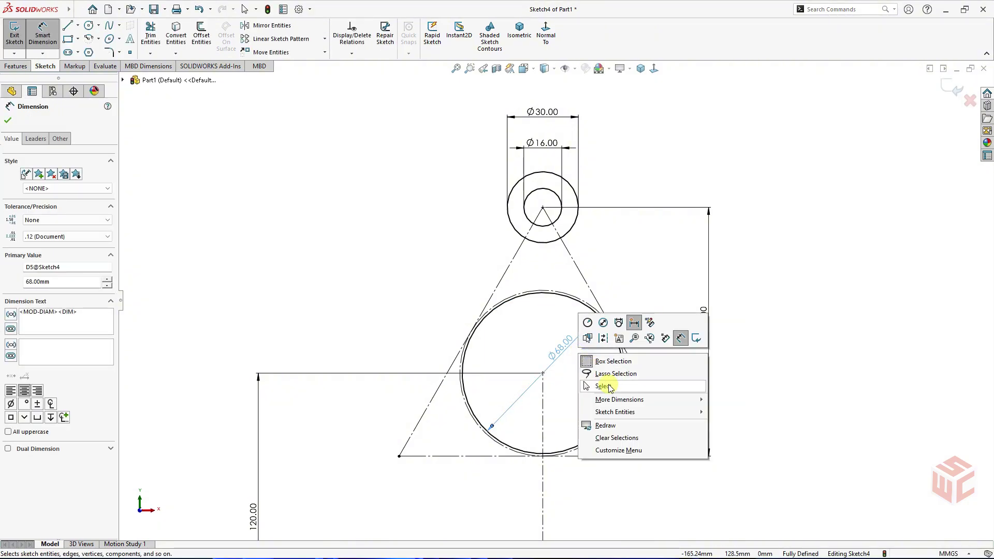
click(603, 384)
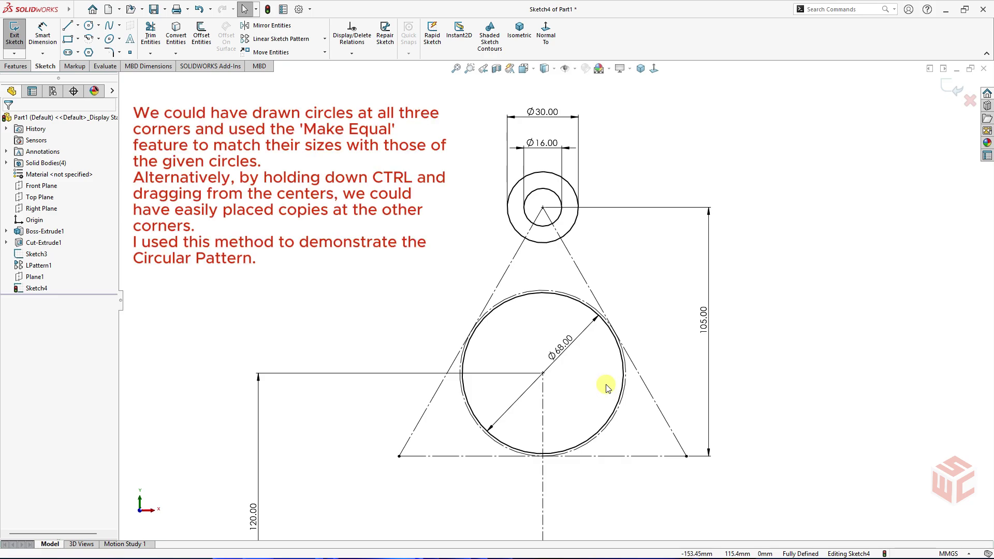
Step: Circular-pattern the Ø30 and Ø16 circles around the centre point, 3 instances
click(326, 40)
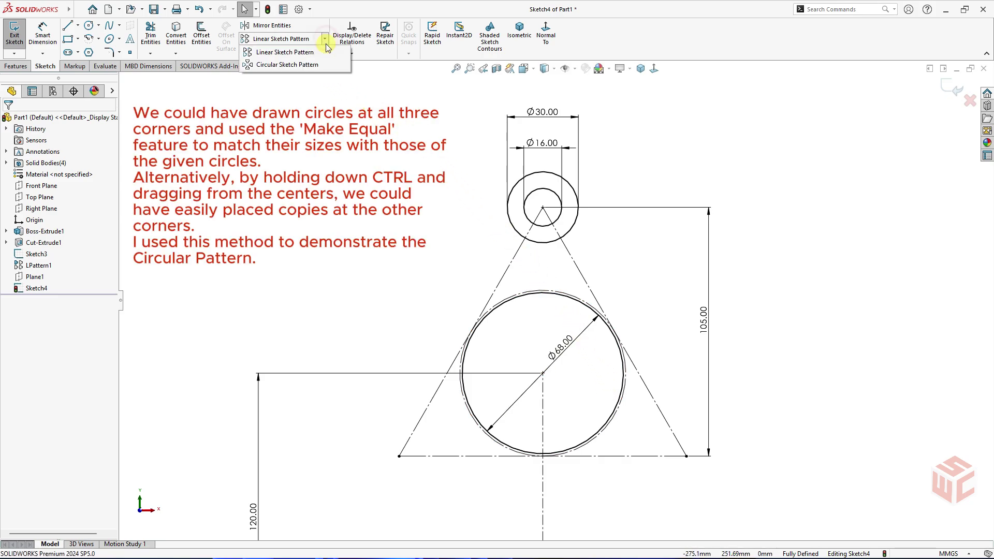
click(291, 66)
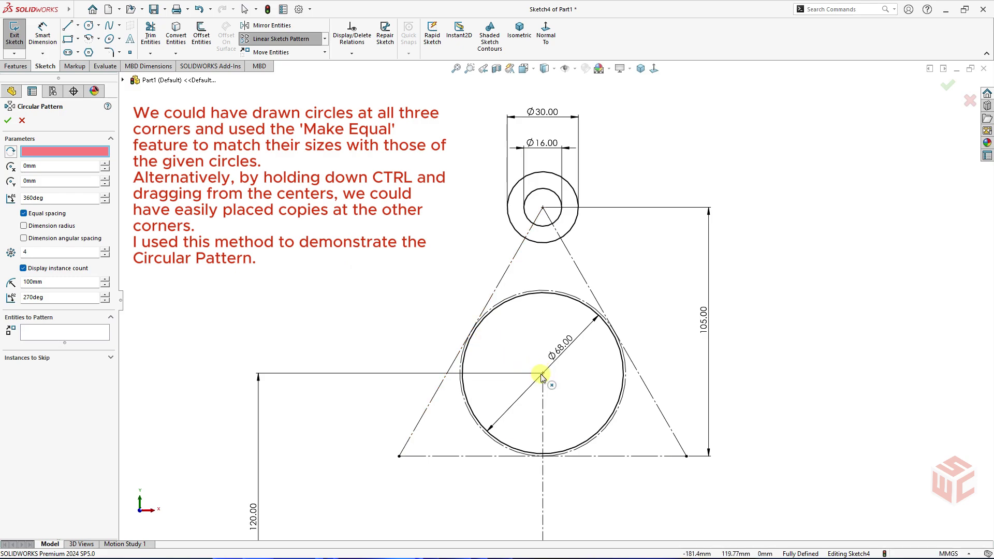
click(543, 374)
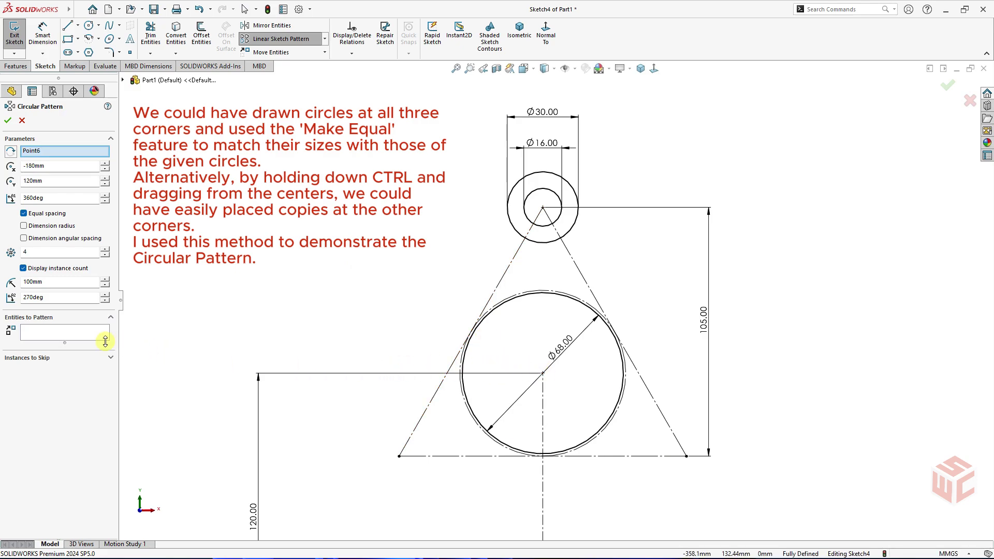
click(69, 334)
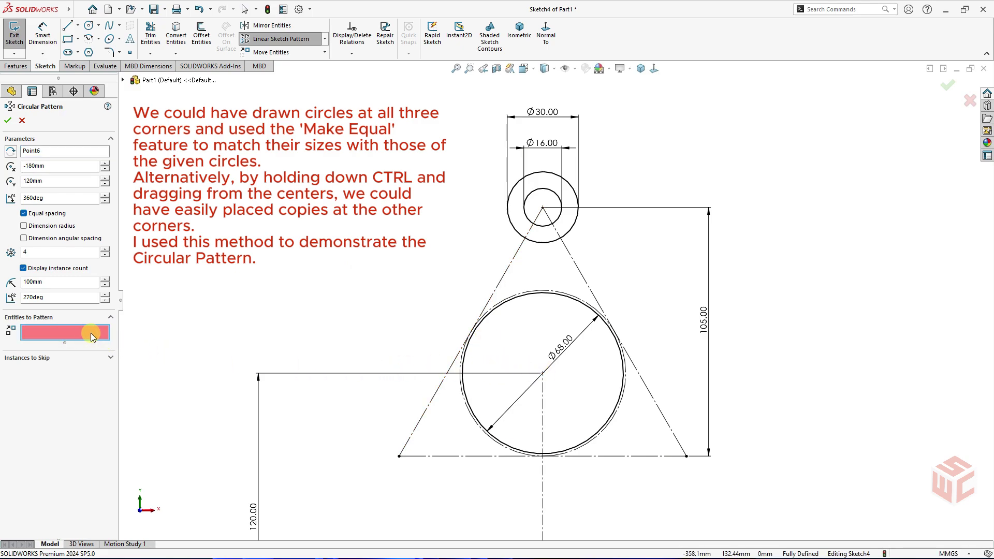
click(514, 233)
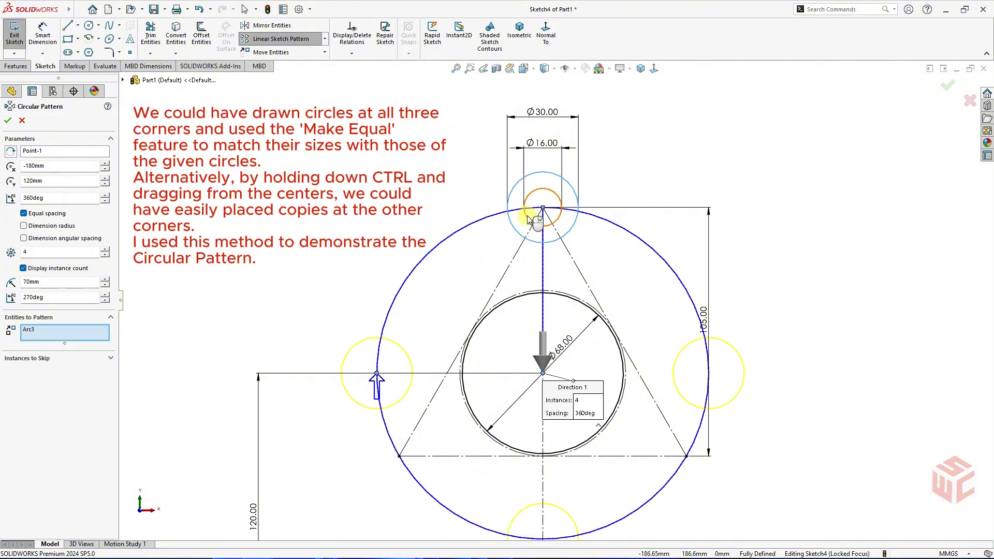
click(529, 219)
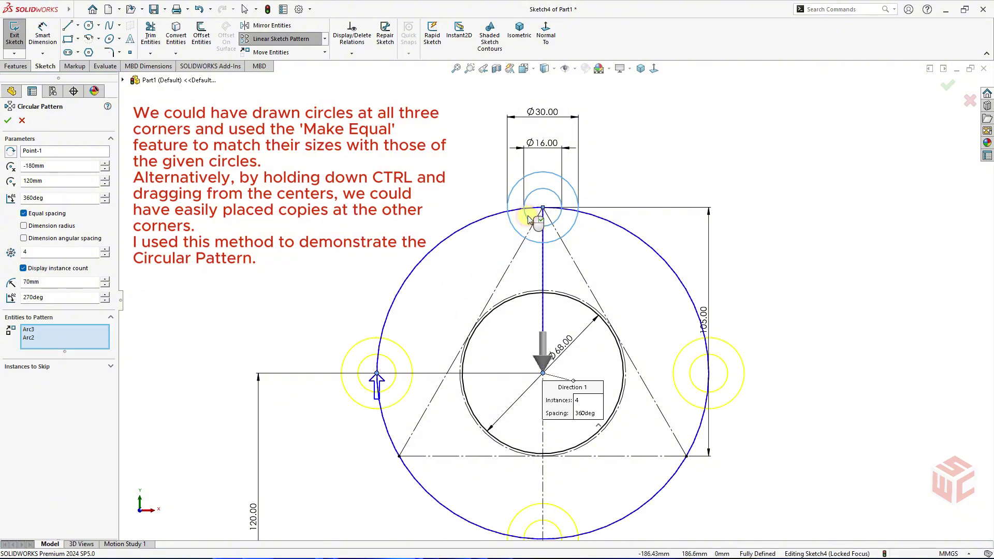
click(105, 255)
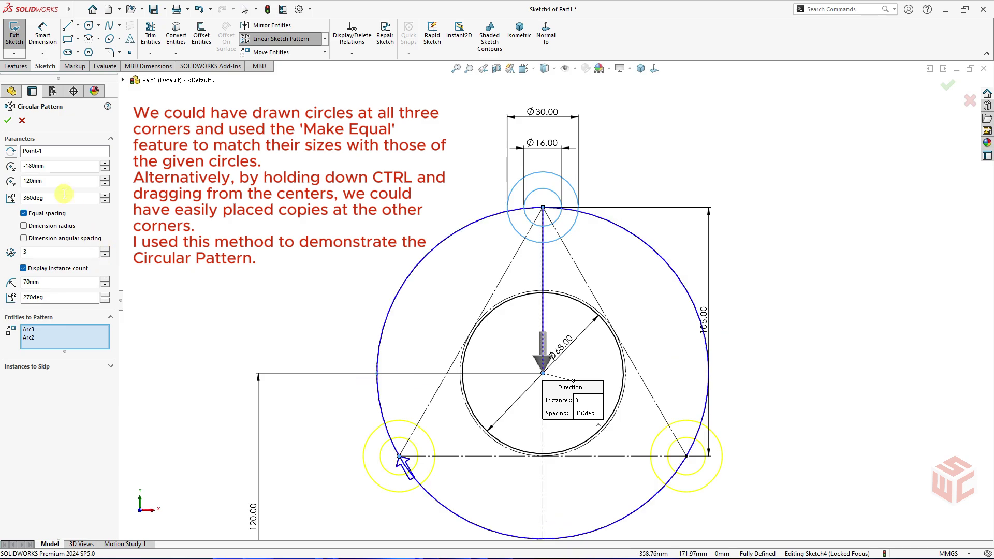
click(9, 121)
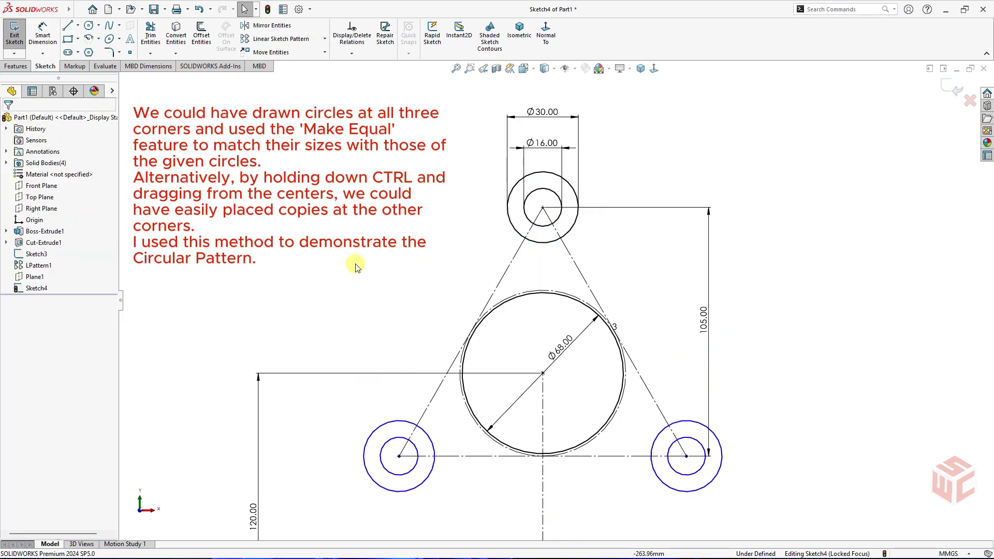
Step: Check a patterned copy's centre point and fit the whole model in view
click(398, 458)
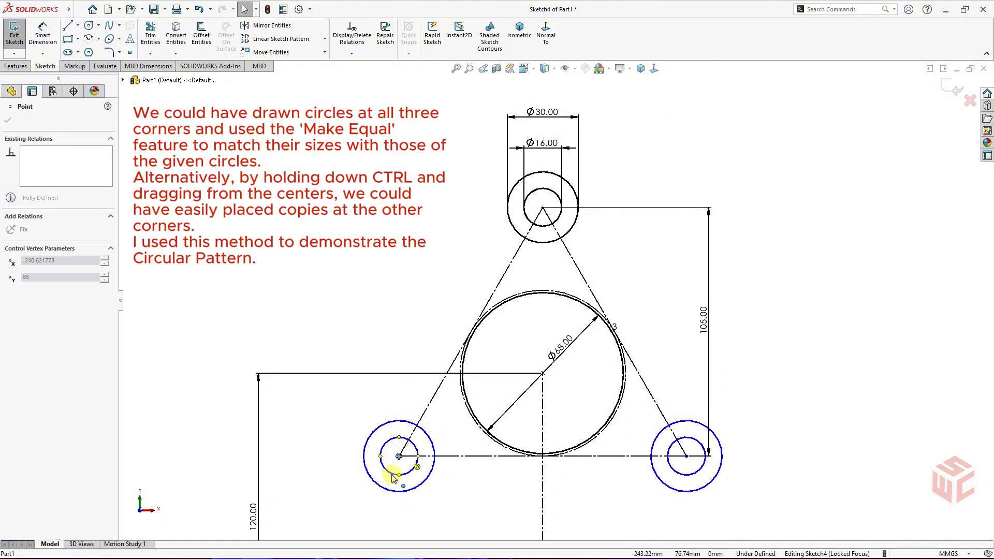
click(414, 403)
key(f)
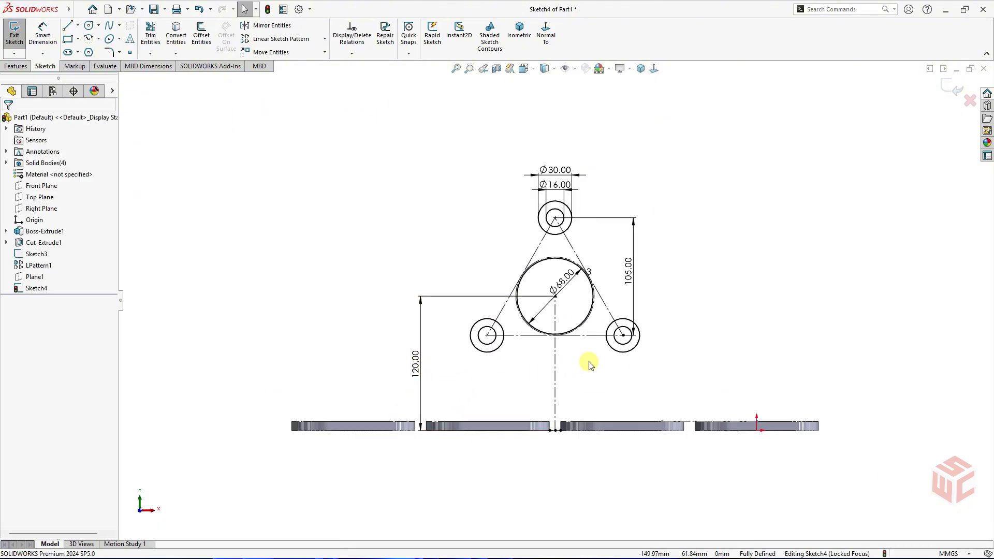
scroll(555, 273, down, 3)
scroll(554, 272, down, 2)
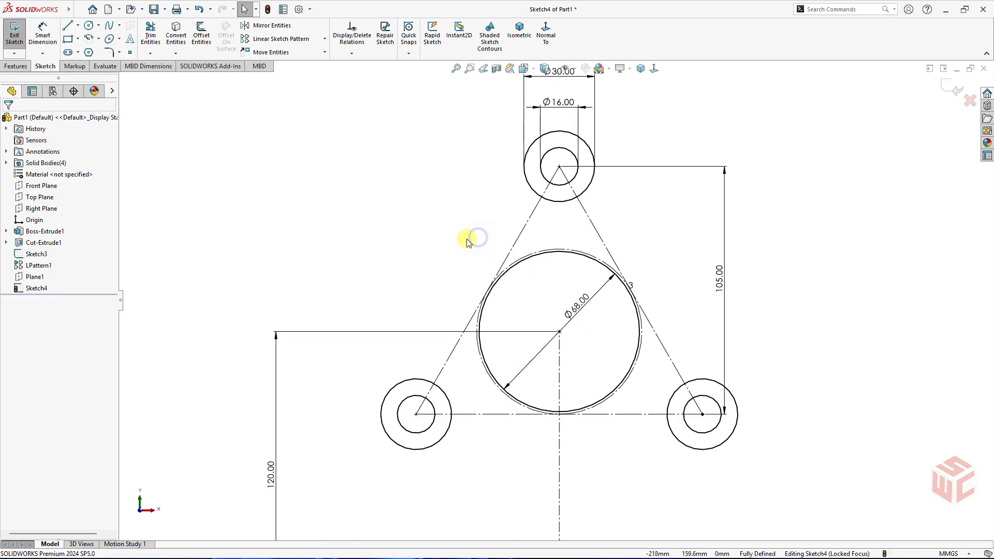
Step: Draw a tangent line from the top Ø30 circle down to the lower-left circle
key(l)
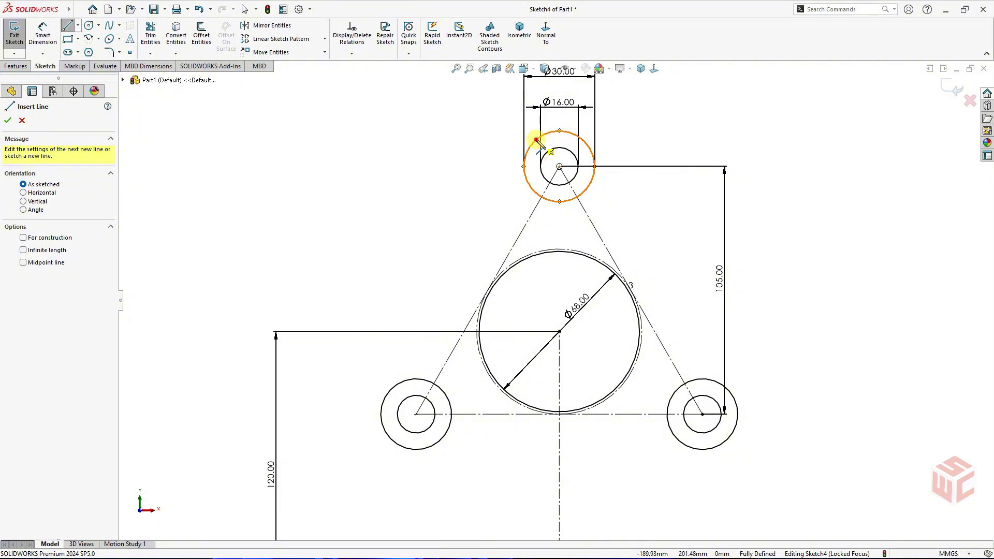
click(525, 159)
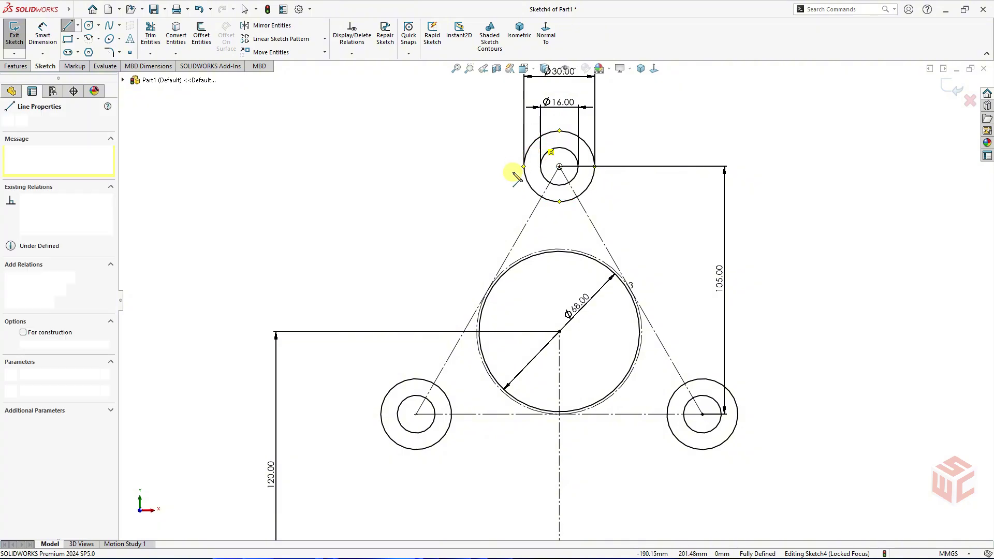
click(412, 377)
right_click(427, 357)
click(428, 360)
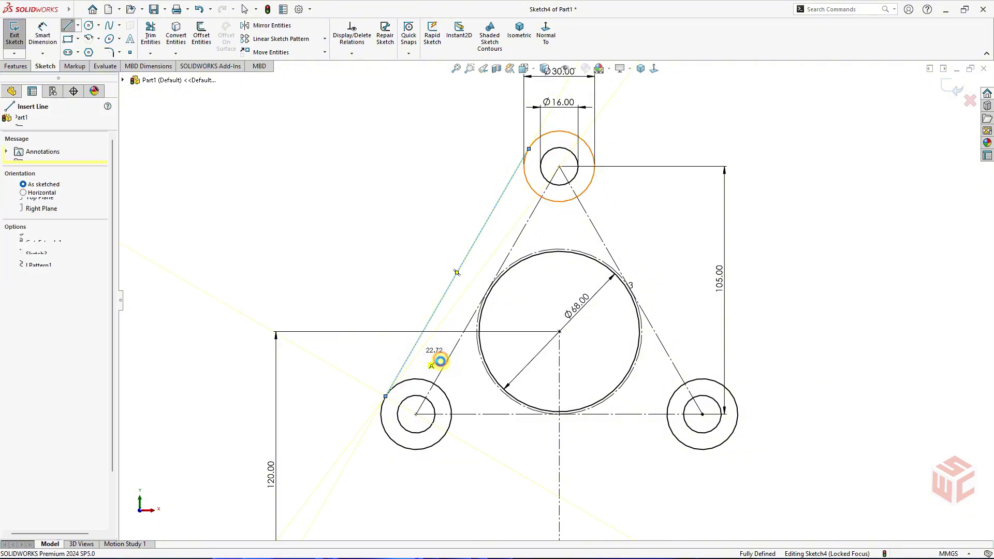
Step: Add tangent lines joining the two bottom circles and the right circle to the top circle
right_drag(511, 444, 464, 450)
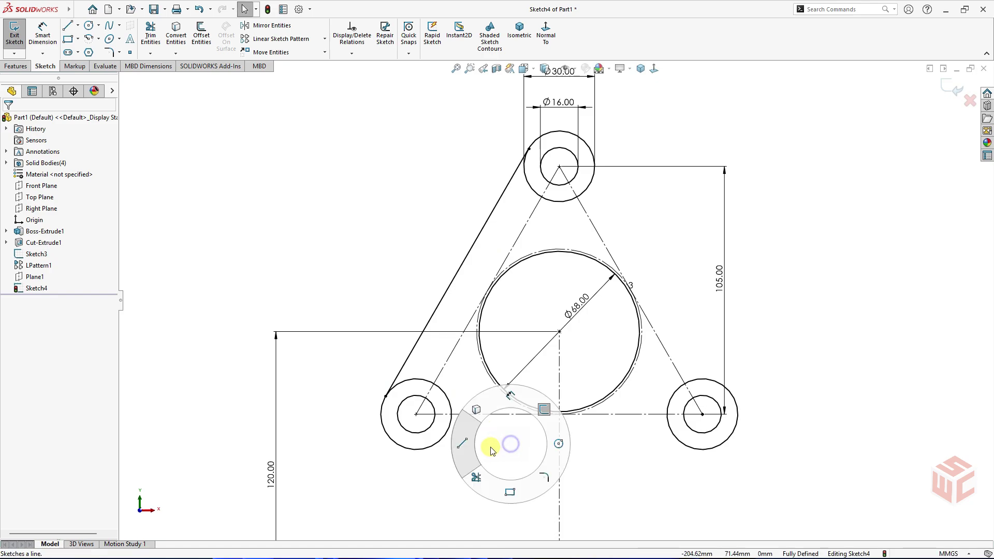
click(415, 449)
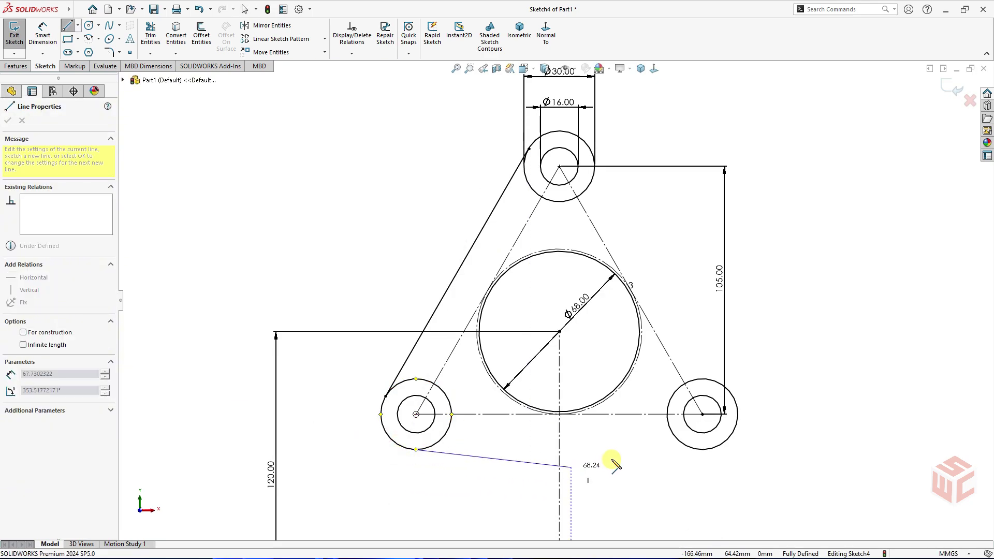
click(702, 449)
right_click(673, 440)
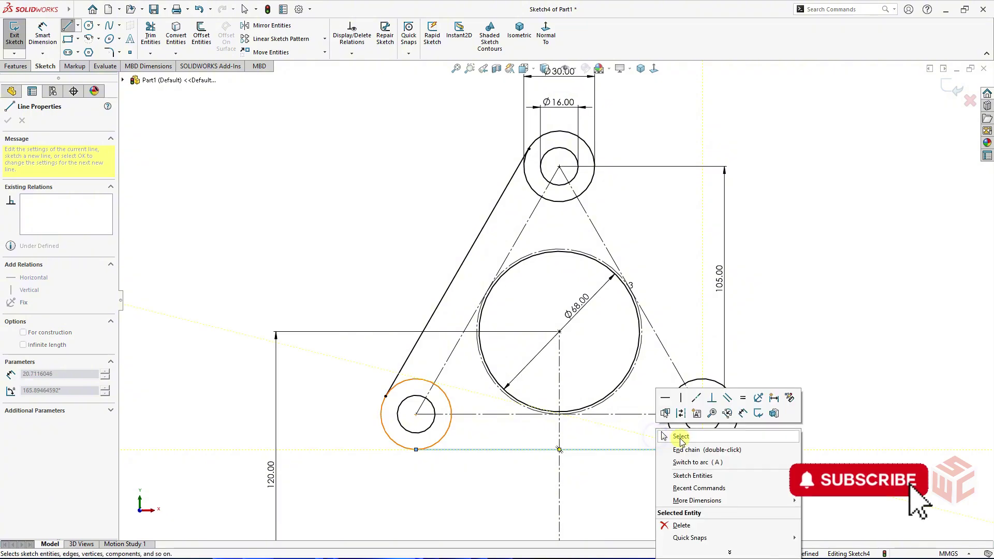
click(679, 439)
right_drag(779, 437, 735, 437)
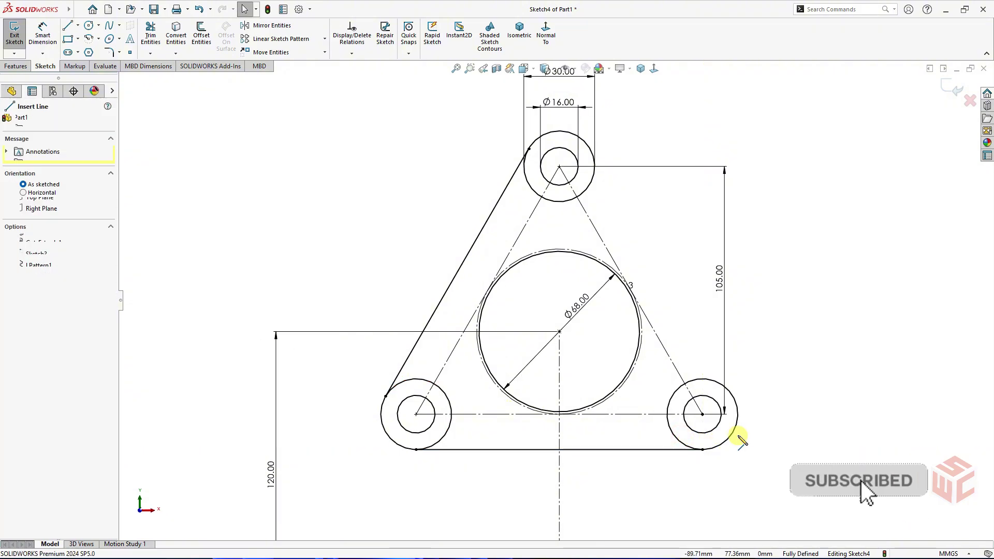
click(735, 429)
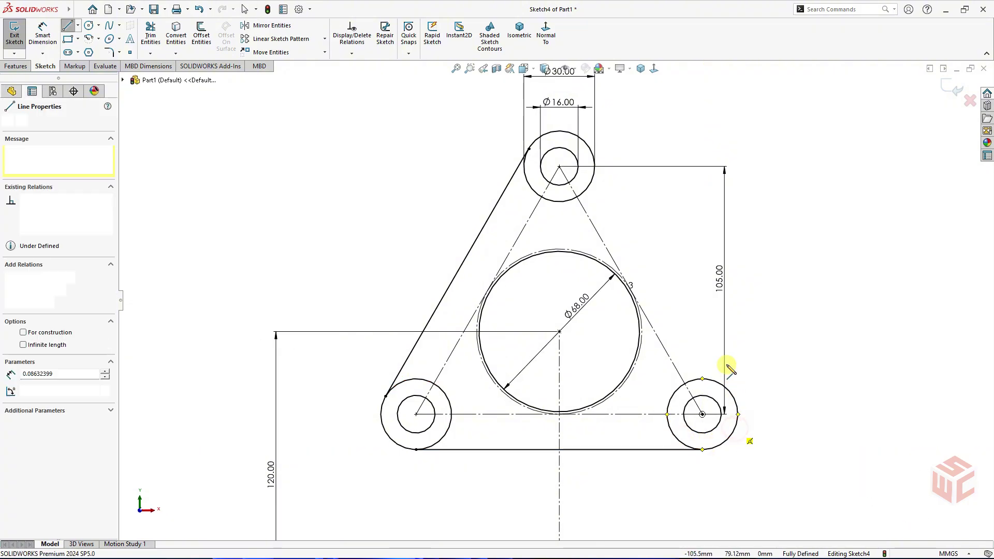
click(594, 181)
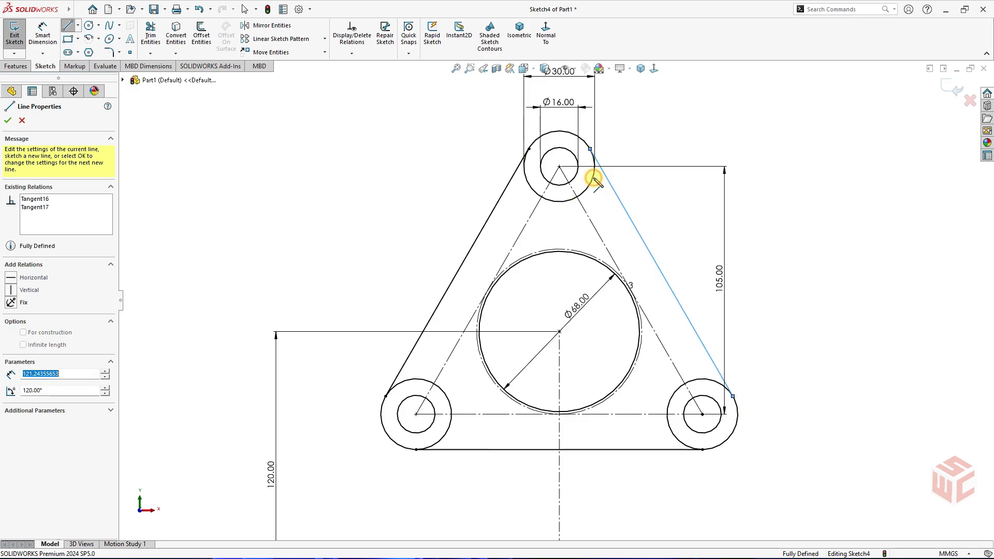
right_click(613, 197)
click(630, 204)
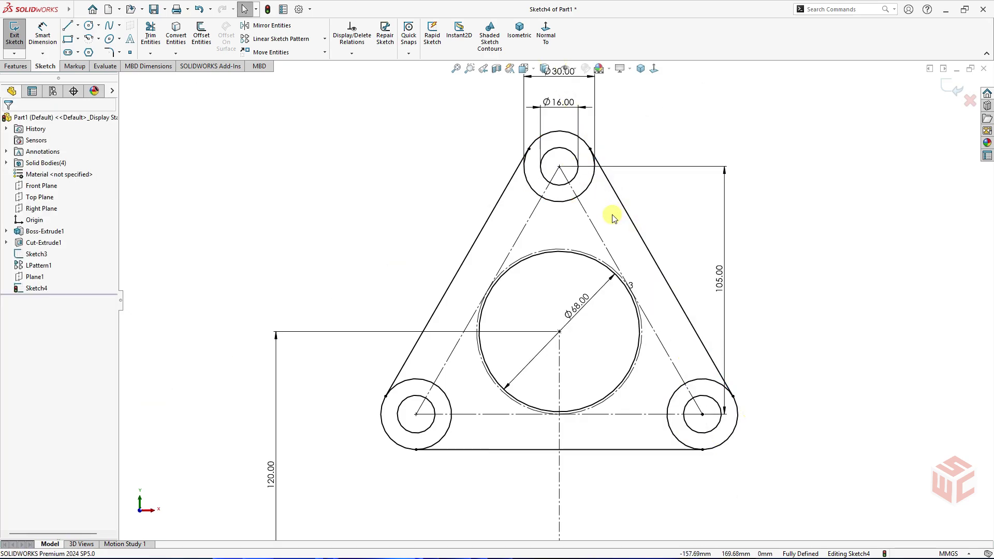
Step: Start an Extruded Boss/Base and turn the view isometric to face the flange sketch
key(f)
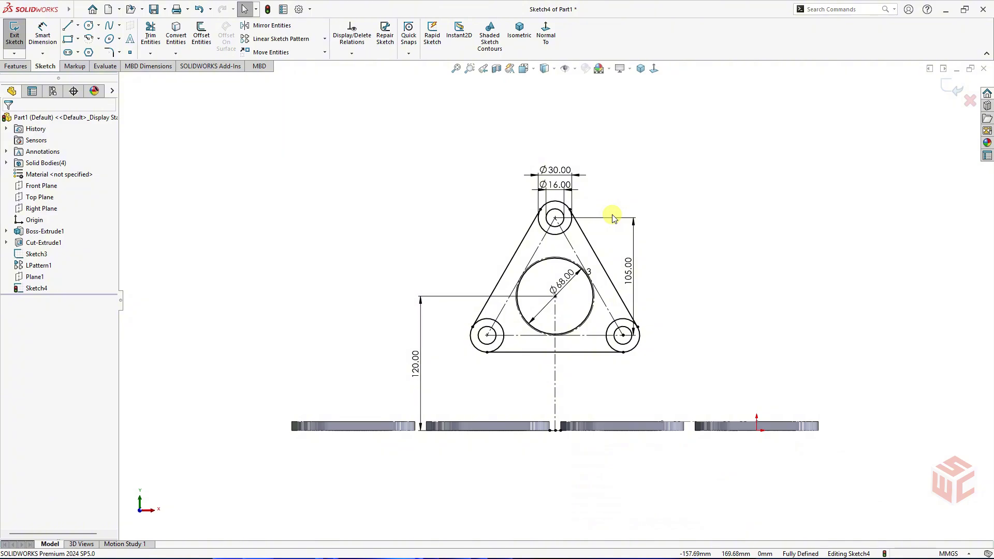
click(19, 67)
click(48, 40)
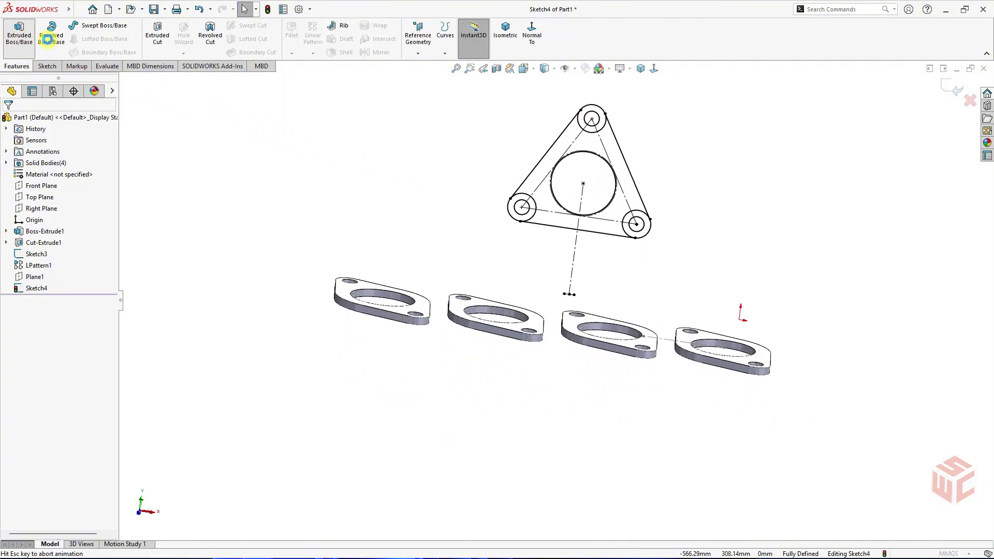
click(509, 39)
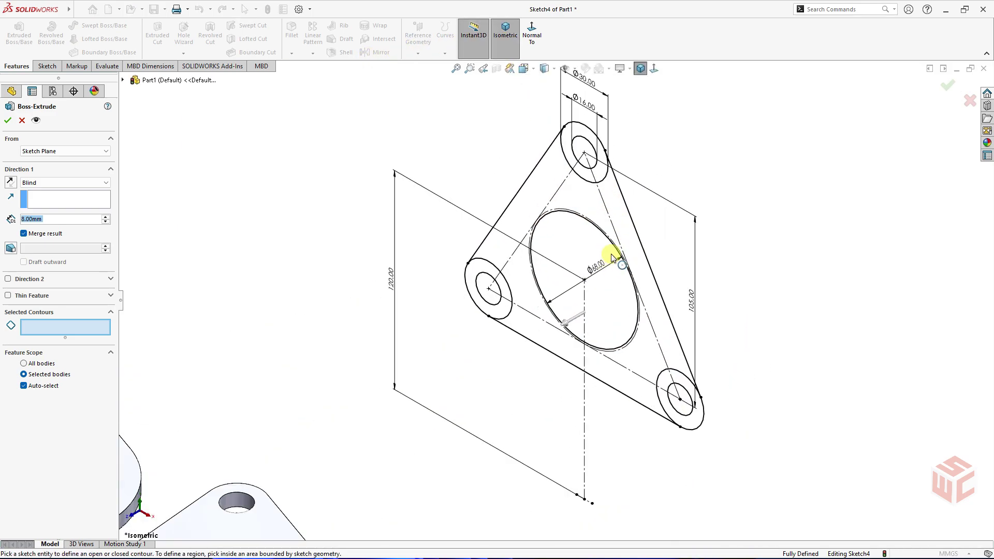
middle_drag(625, 249, 613, 213)
scroll(581, 348, up, 2)
scroll(616, 377, down, 3)
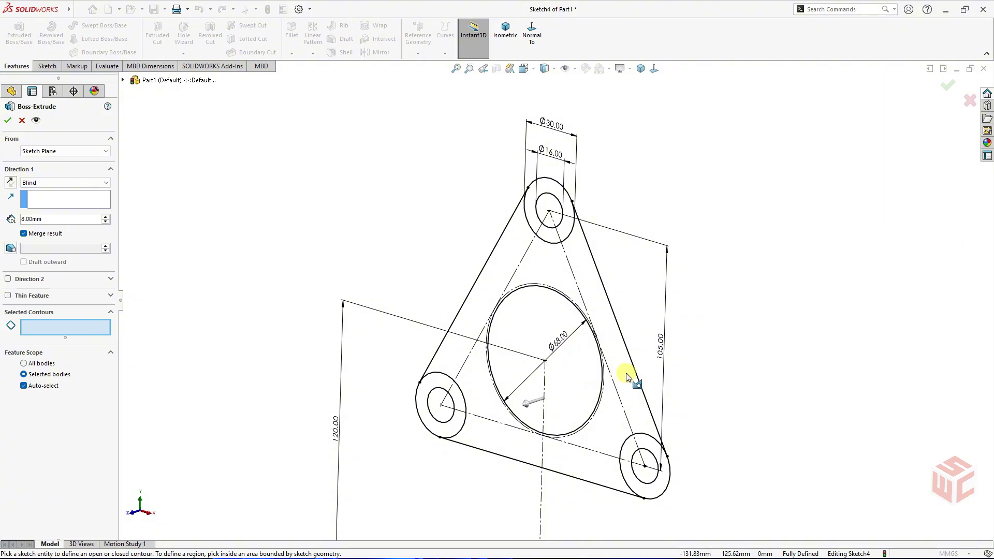
Step: Extrude the triangular plate region and three boss rings Blind 8 mm
click(627, 374)
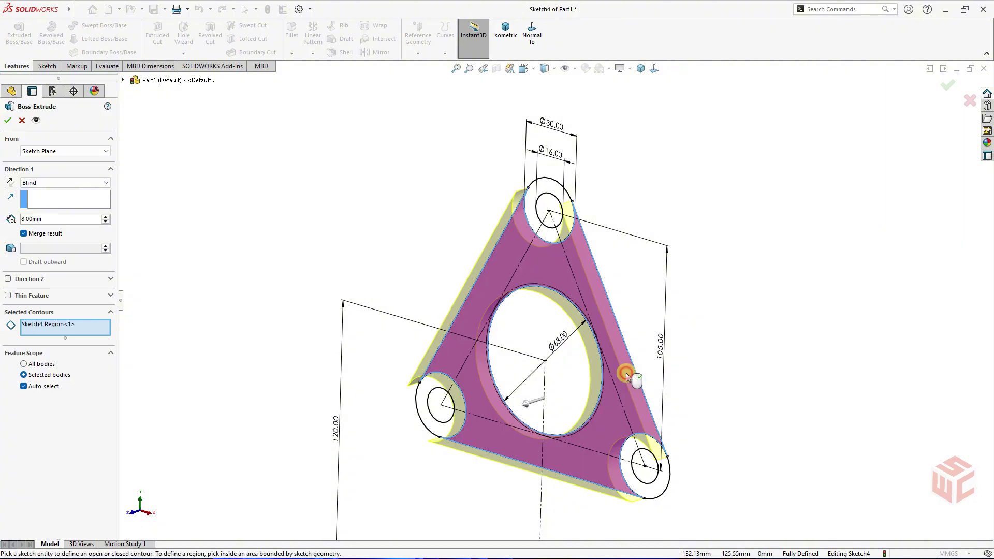
click(547, 237)
click(645, 492)
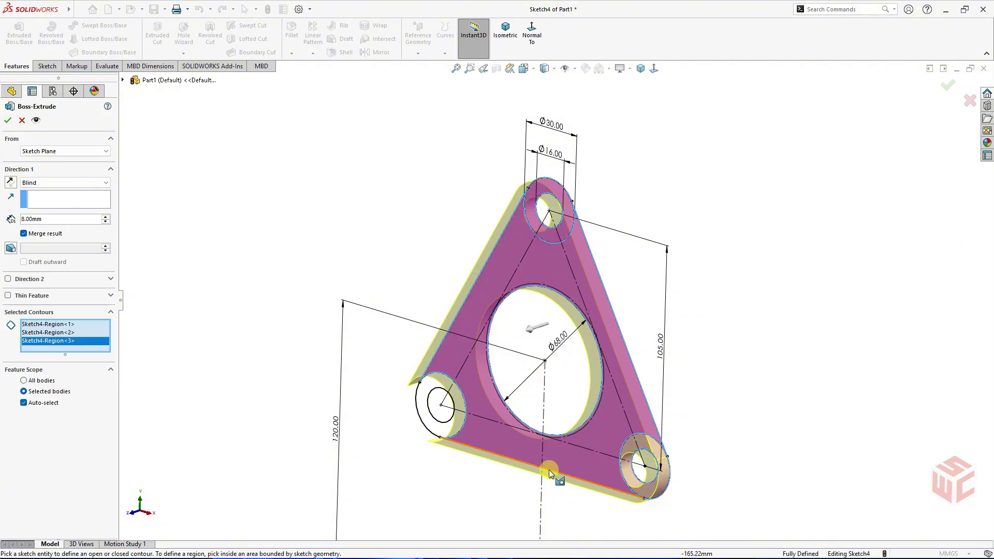
click(443, 431)
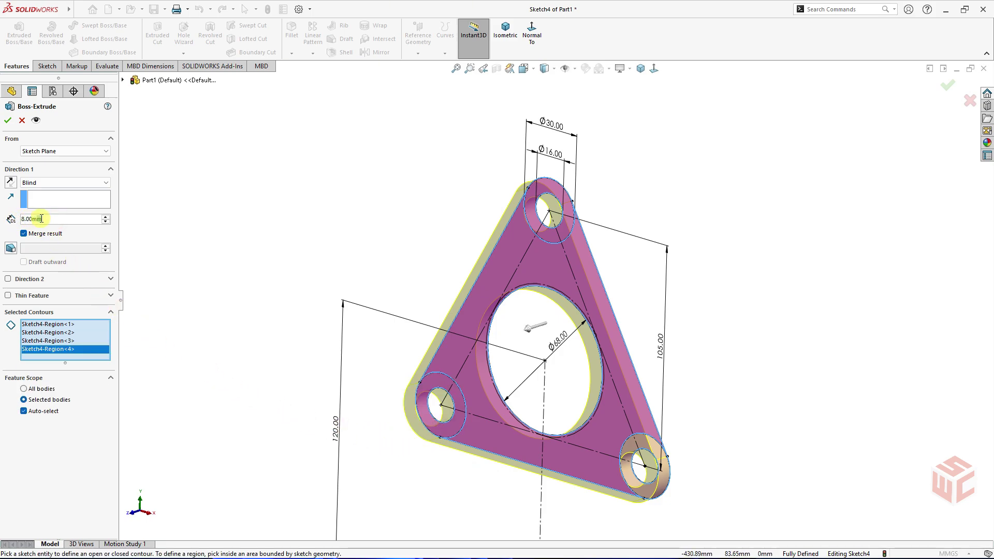
click(50, 184)
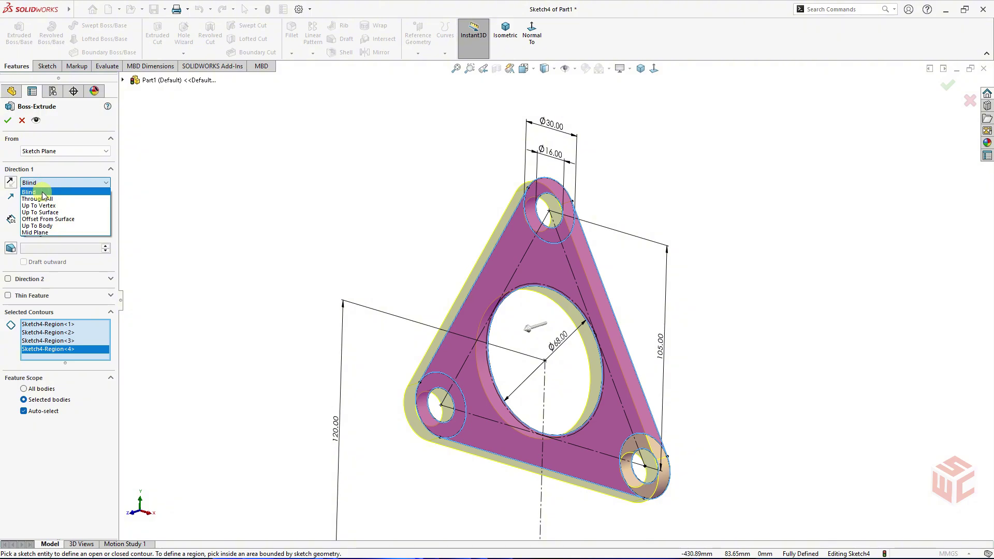
click(44, 193)
click(8, 120)
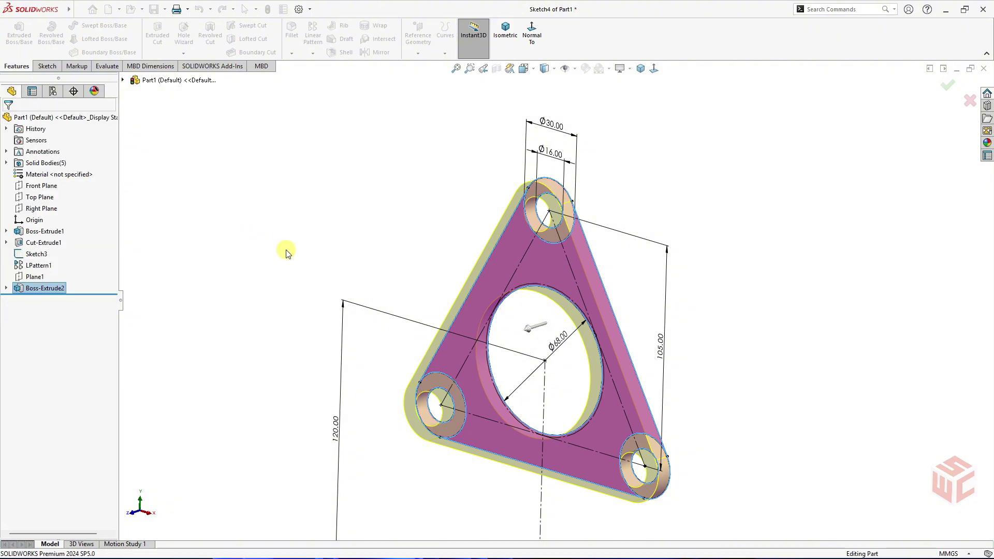
mouse_move(346, 256)
middle_down()
mouse_move(463, 240)
mouse_move(528, 258)
mouse_move(452, 247)
mouse_move(488, 275)
mouse_move(582, 295)
middle_up()
Step: Start a sketch on the triangular flange face and draw a circle at the hole centre
click(582, 295)
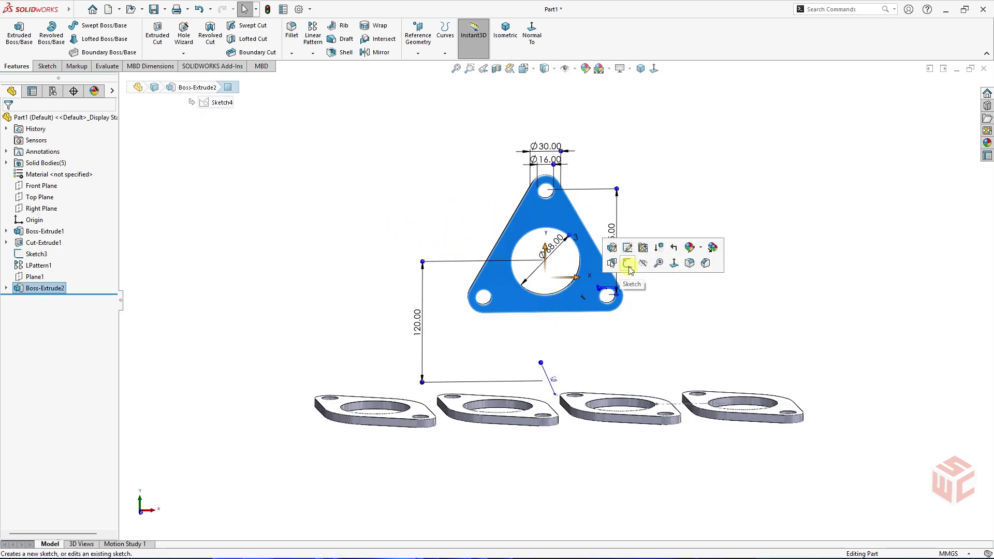
click(627, 264)
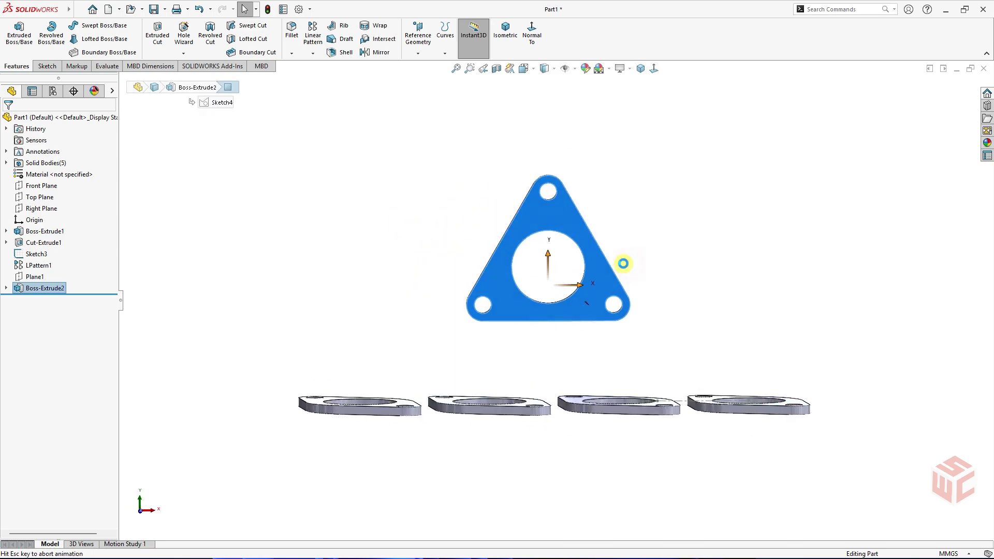
click(553, 288)
right_drag(521, 280, 572, 284)
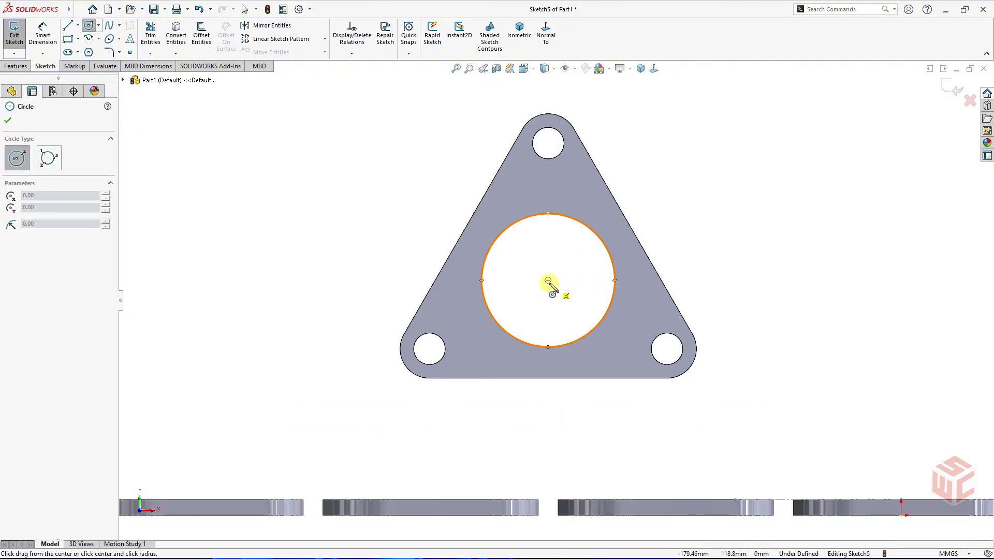
click(548, 281)
click(587, 280)
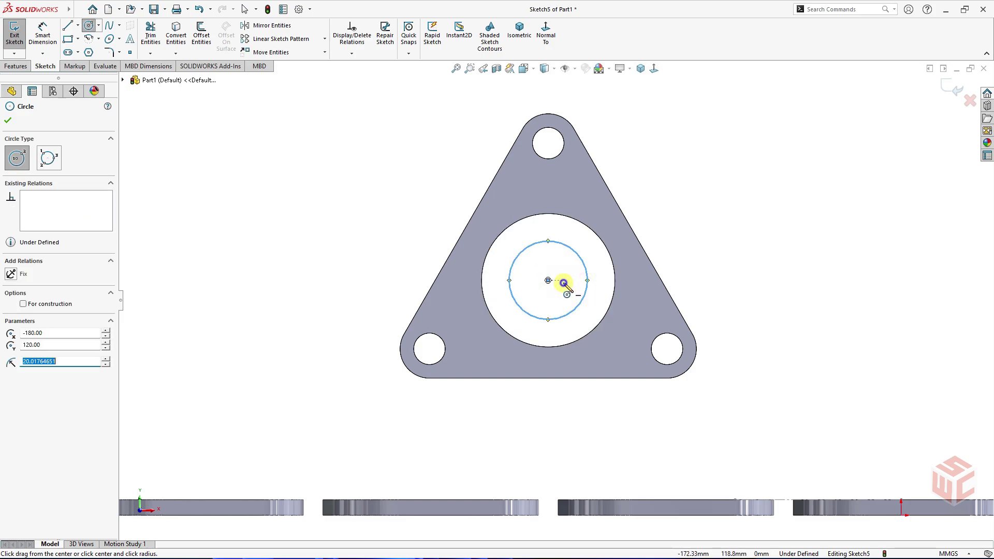
Step: Dimension the circle to 70 mm diameter and exit the sketch
right_drag(563, 282, 567, 257)
click(579, 259)
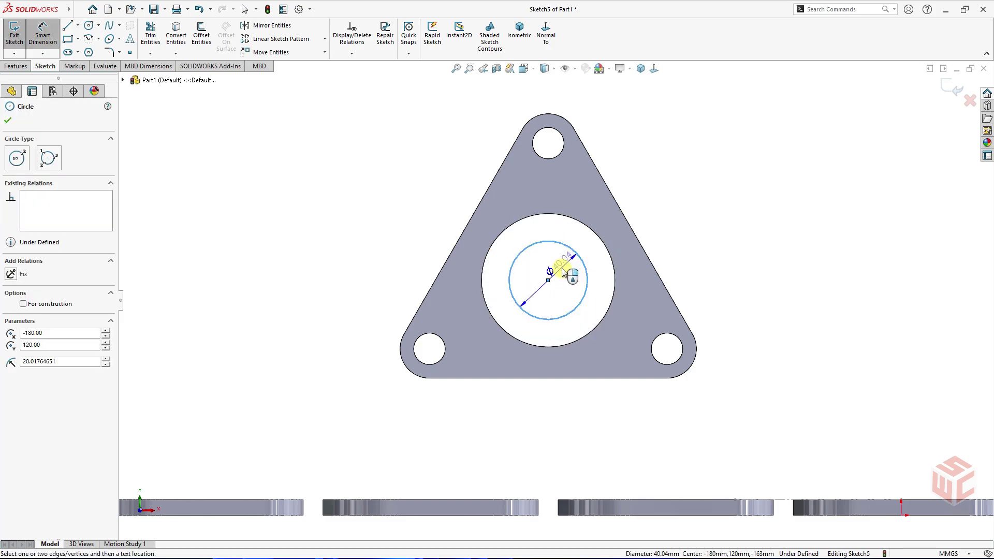
click(581, 283)
text(70)
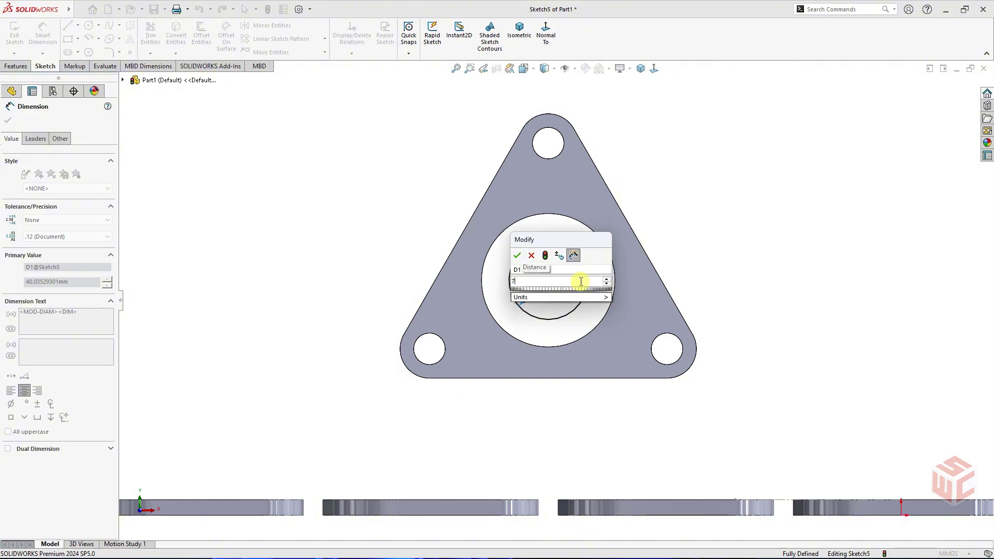
key(Return)
right_click(581, 284)
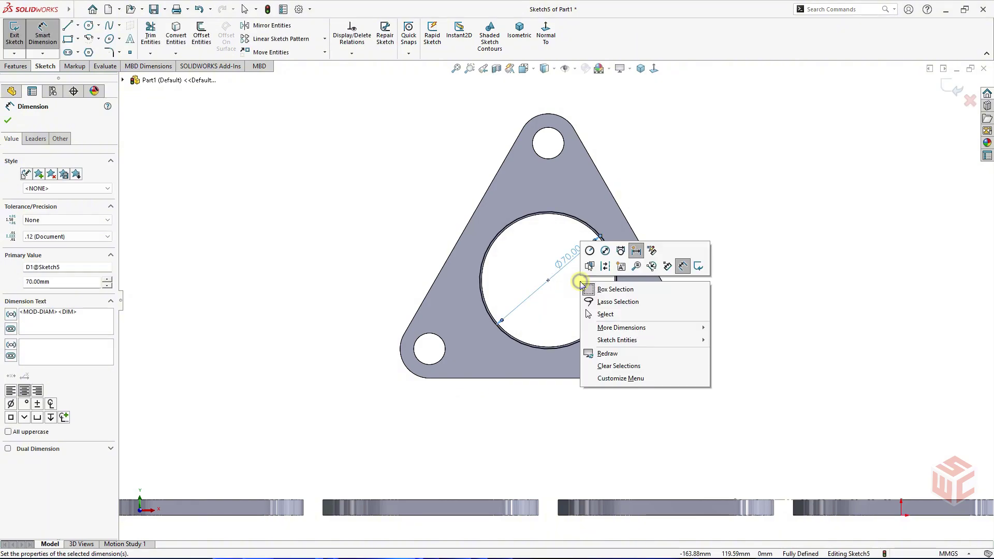
click(585, 312)
scroll(591, 272, down, 3)
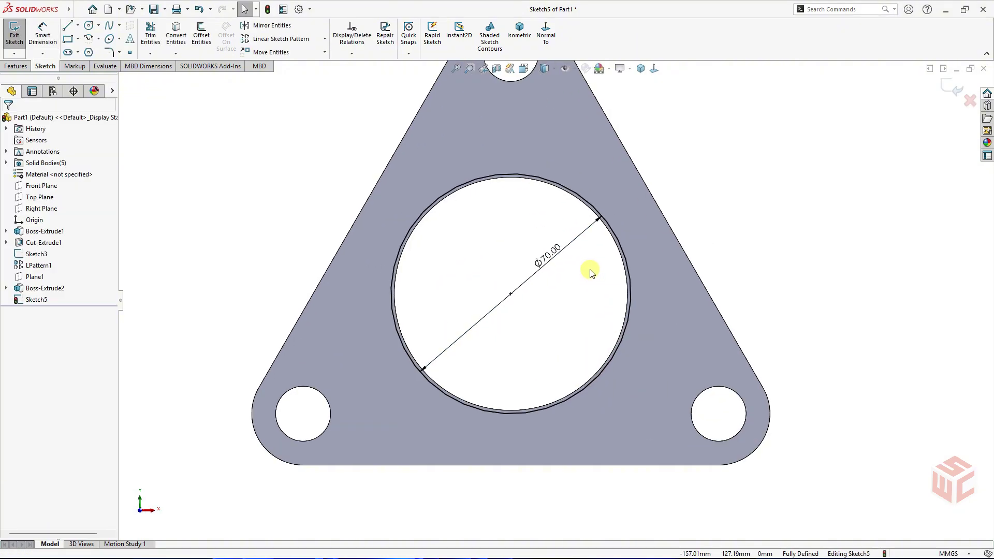
click(952, 89)
Step: Orbit to a tilted view of all flanges and start a new 3D sketch
scroll(761, 215, up, 3)
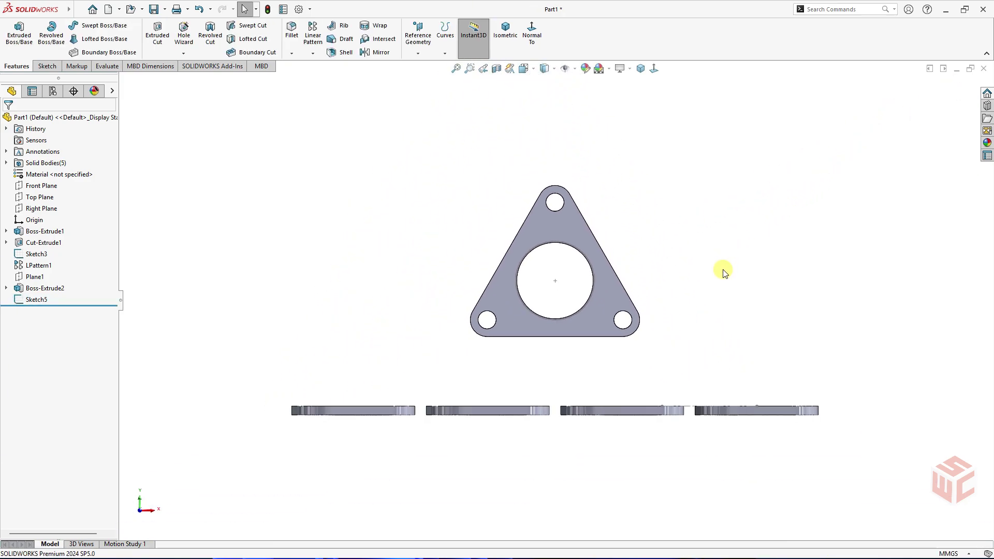
mouse_move(724, 273)
middle_down()
mouse_move(665, 298)
mouse_move(654, 358)
middle_up()
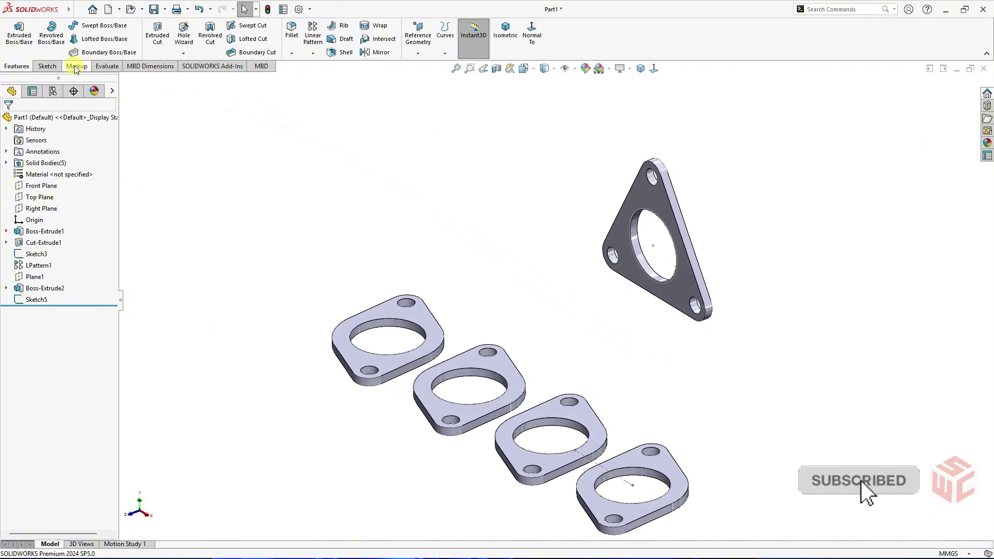
click(35, 66)
click(15, 54)
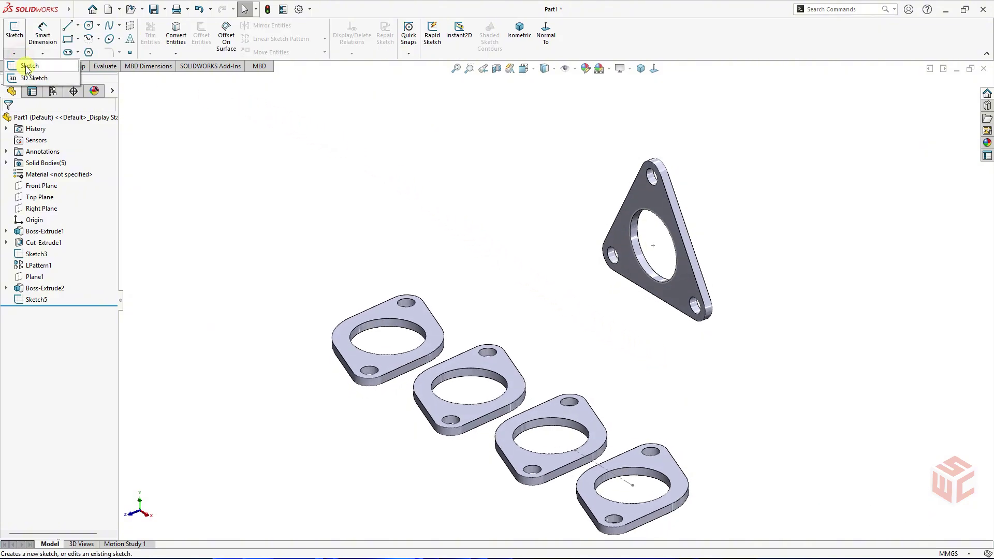
click(36, 78)
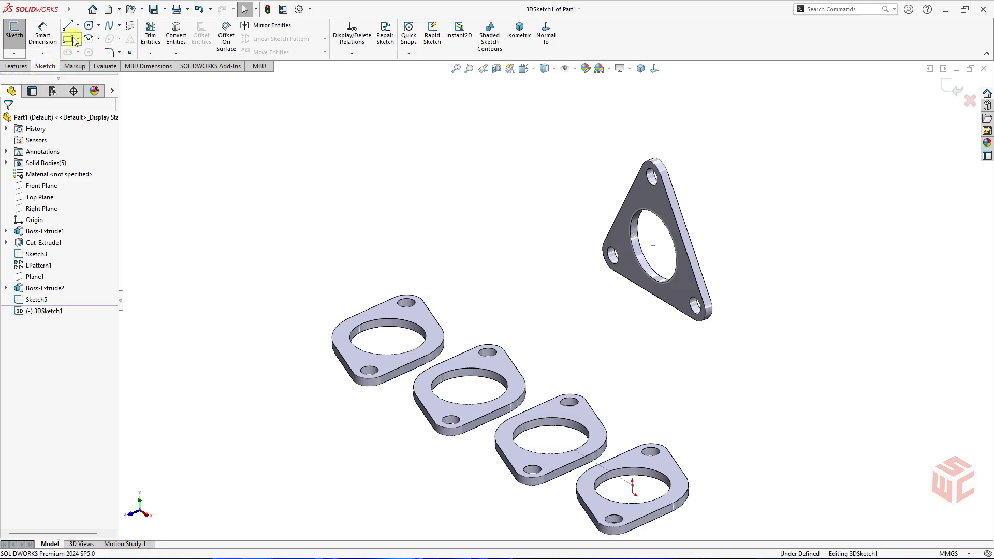
Step: Draw the first 3D line on the YZ plane out from the triangular flange's hole centre
click(67, 26)
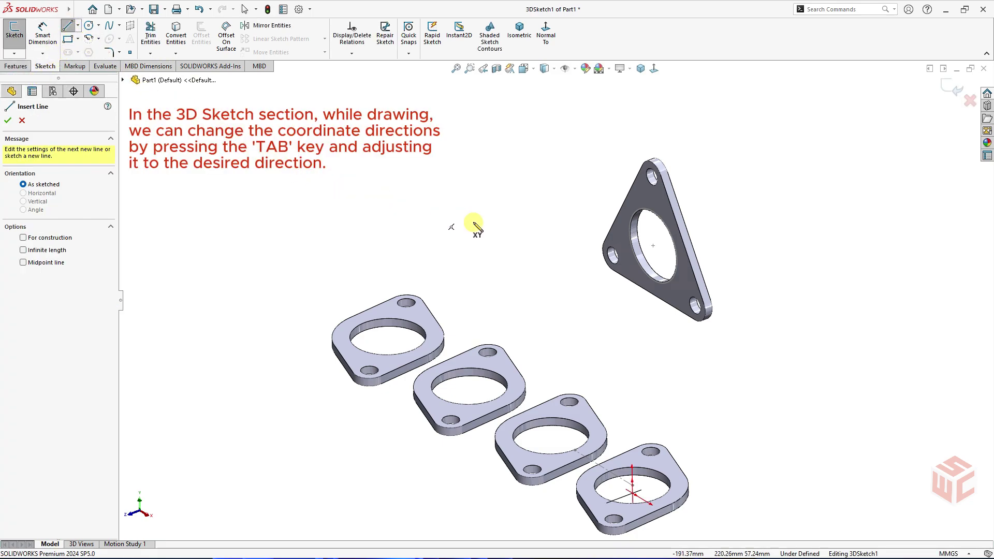
click(653, 246)
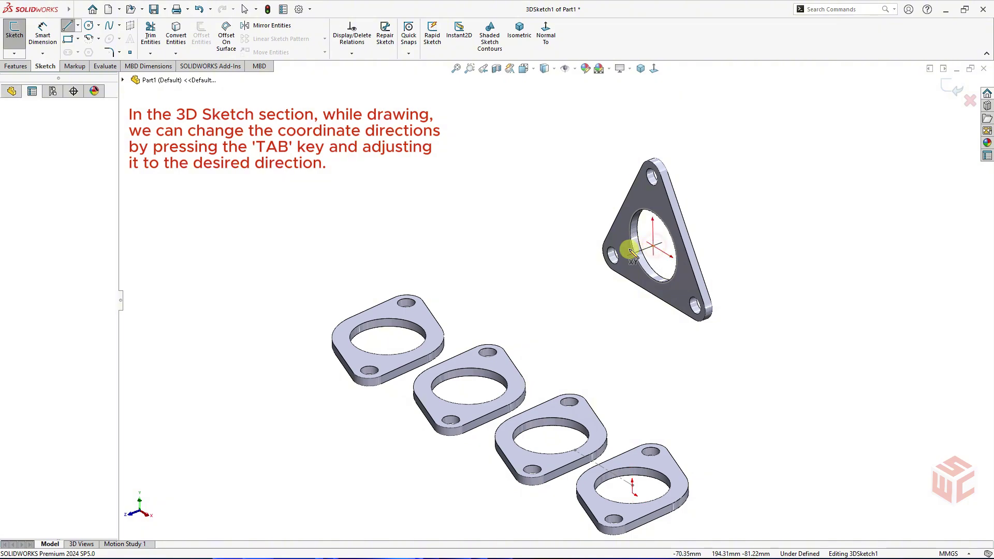
key(Tab)
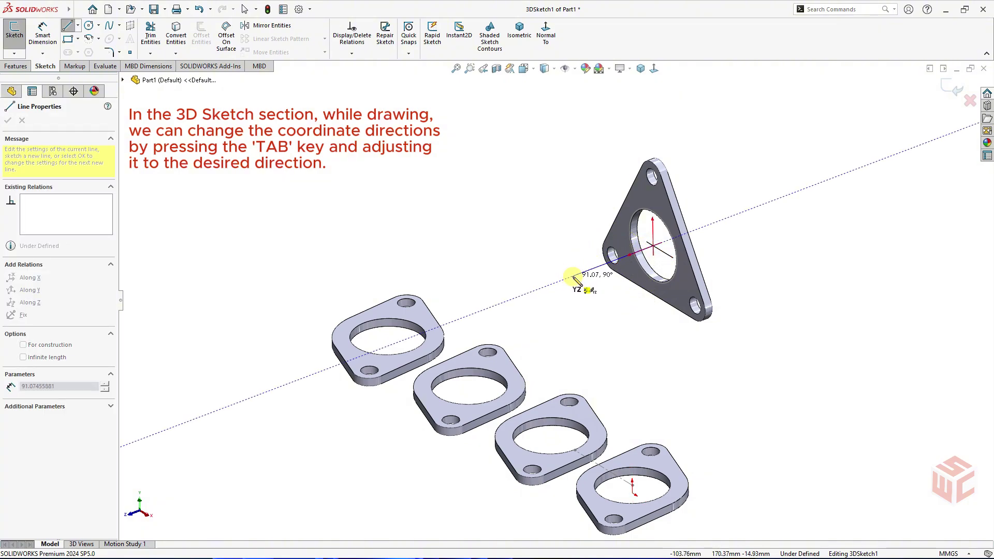
click(575, 274)
right_click(543, 248)
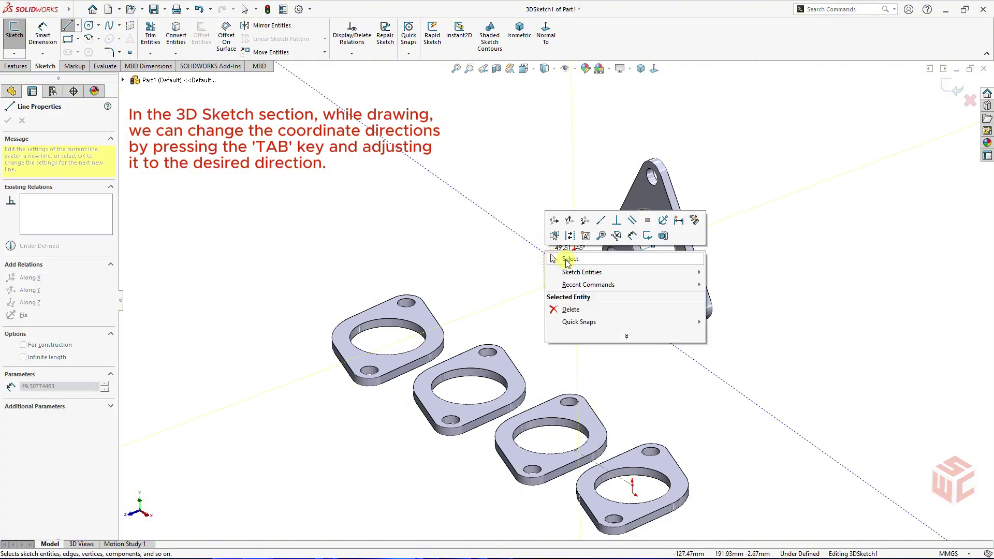
click(559, 257)
Step: Draw a line up from the first square flange's centre, joining it to the first line's end
right_drag(498, 275, 458, 278)
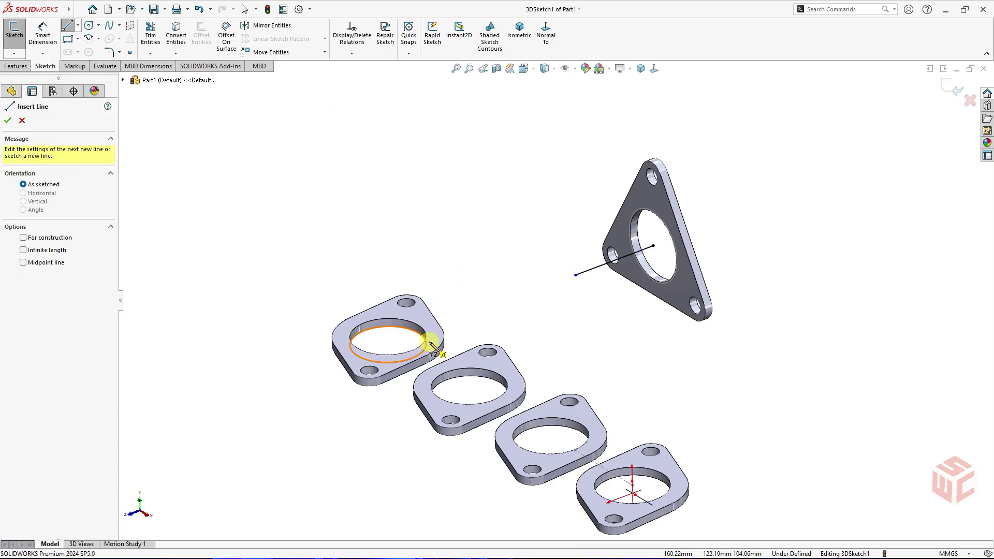
click(388, 338)
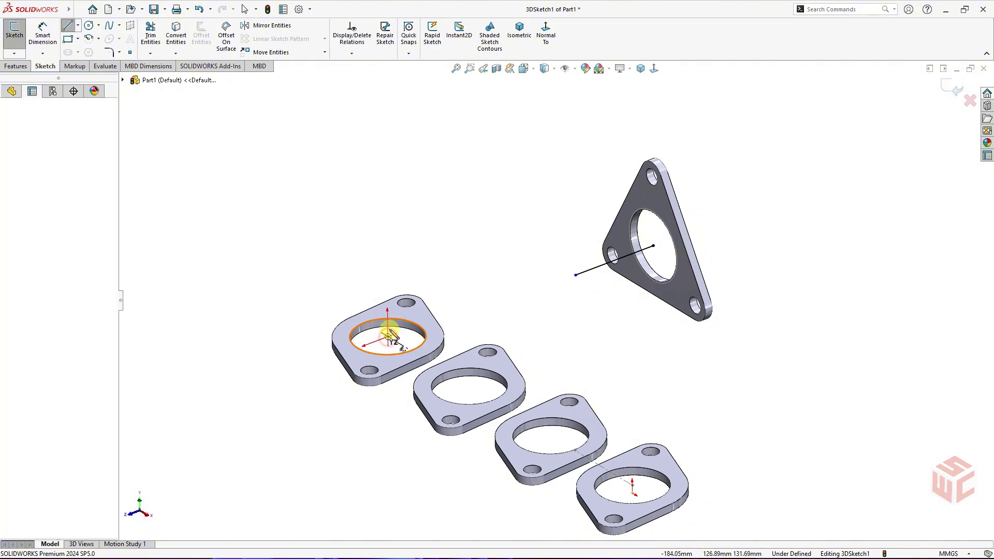
click(387, 274)
click(576, 276)
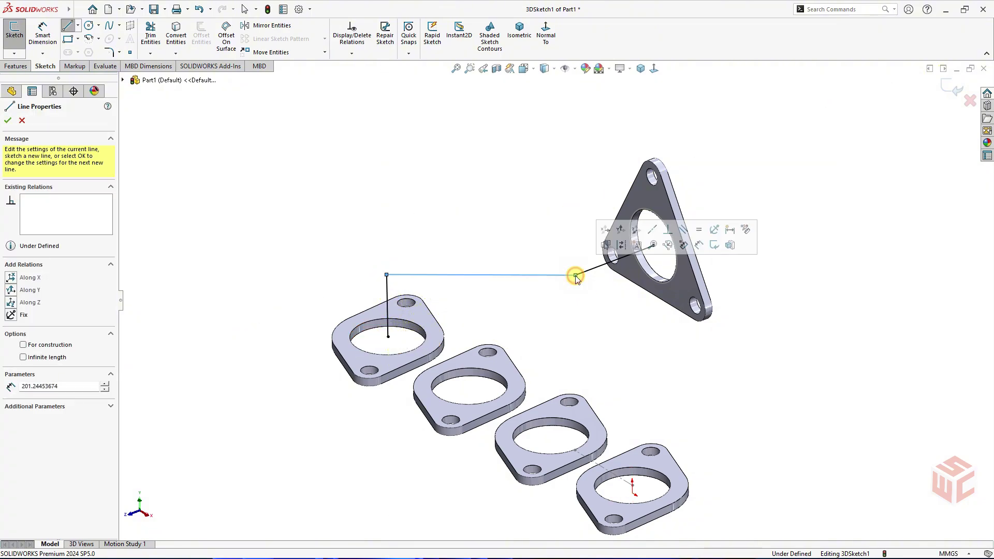
right_click(542, 255)
click(564, 263)
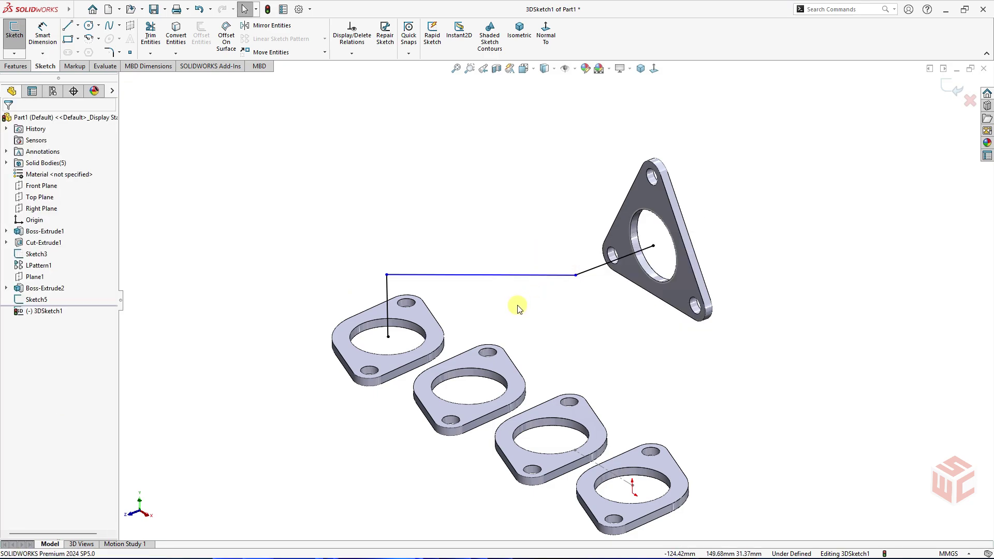
mouse_move(540, 286)
middle_down()
mouse_move(602, 309)
mouse_move(635, 356)
mouse_move(550, 311)
mouse_move(540, 326)
middle_up()
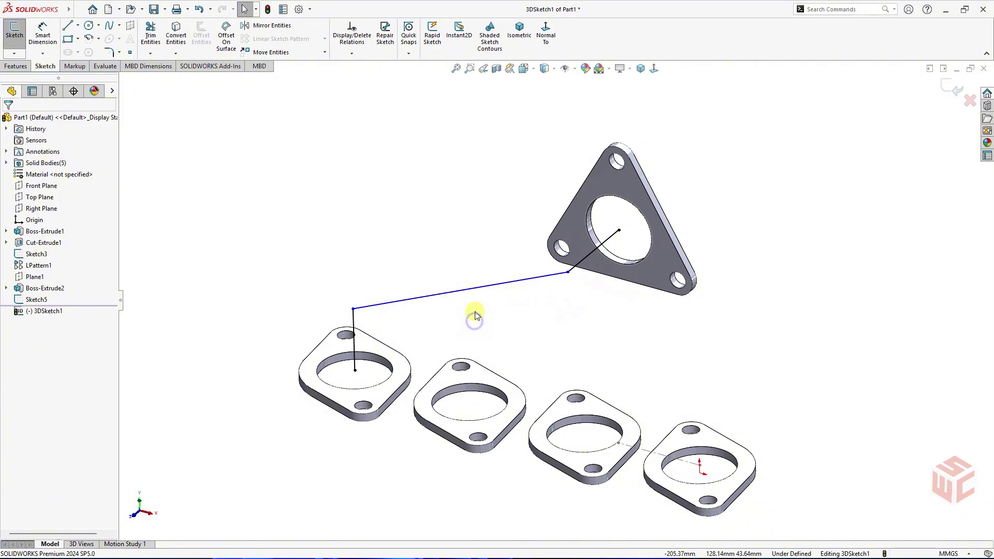
right_drag(473, 318, 472, 283)
Step: Dimension the vertical rise to 112 mm and the short collector leg to 50 mm
click(356, 325)
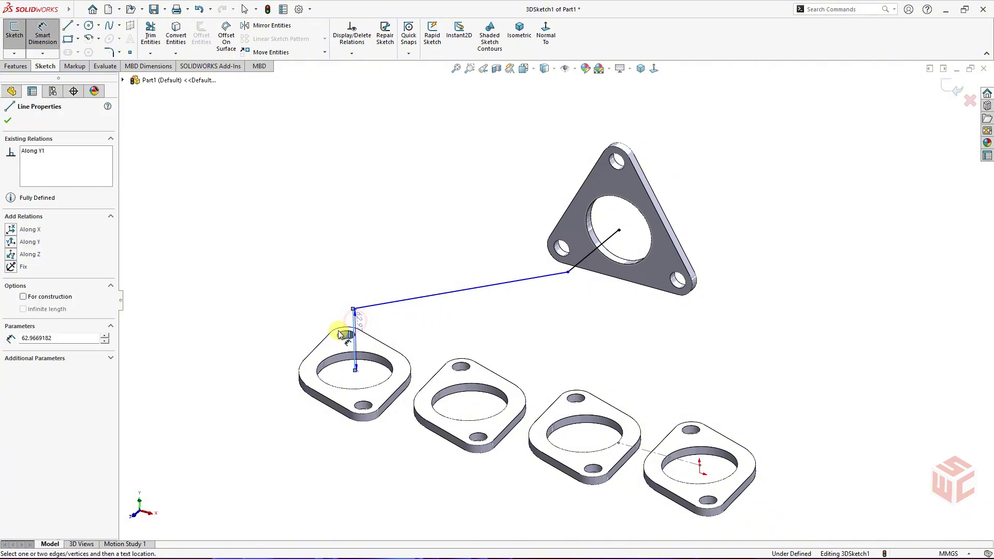
click(303, 327)
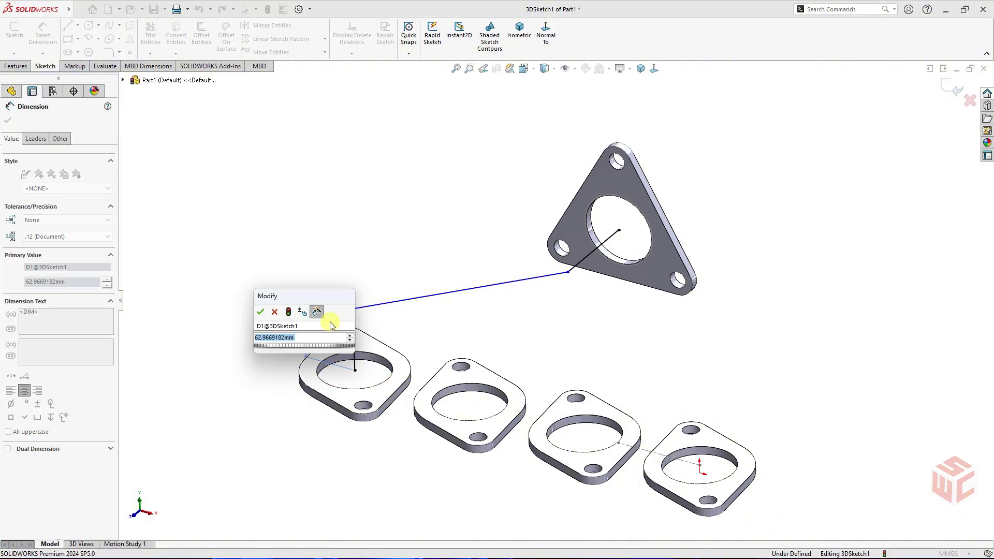
text(112)
key(Return)
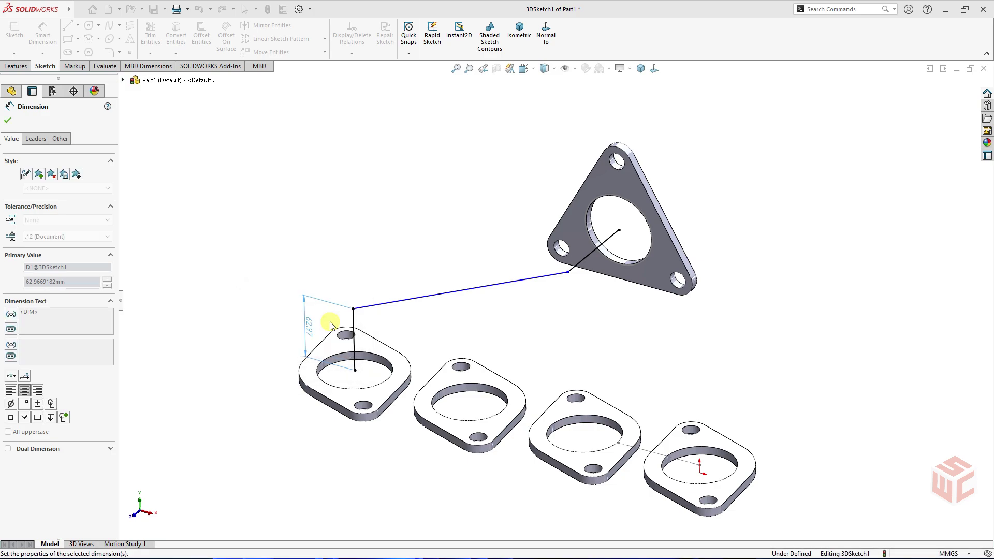
click(579, 264)
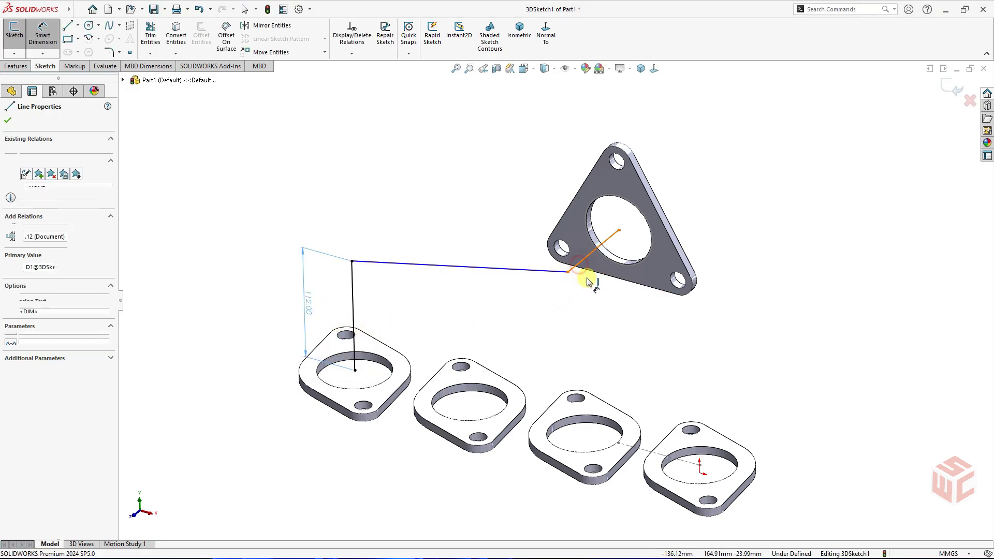
click(536, 233)
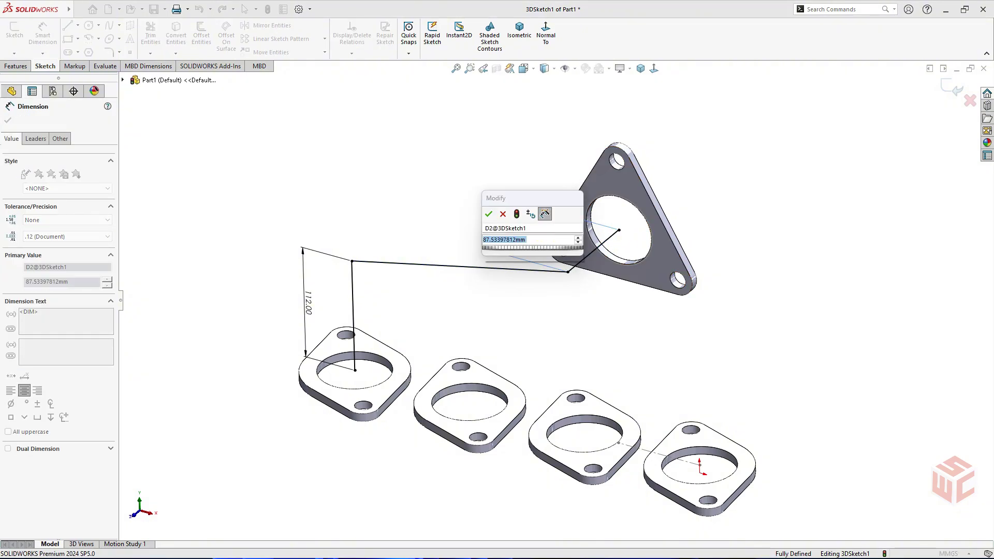
text(50)
key(Return)
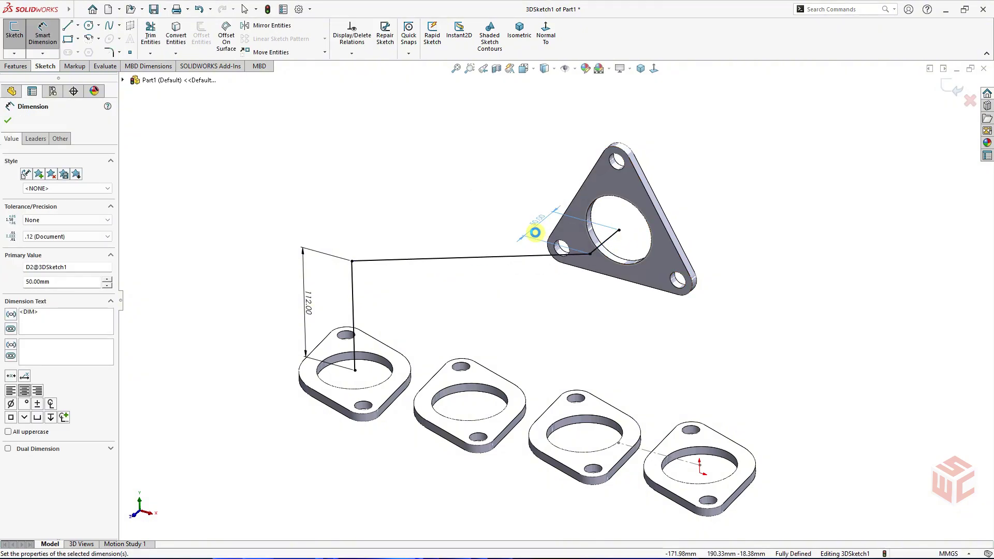
right_click(499, 220)
click(518, 258)
mouse_move(528, 284)
middle_down()
mouse_move(515, 291)
mouse_move(515, 313)
mouse_move(508, 279)
mouse_move(514, 299)
mouse_move(515, 288)
middle_up()
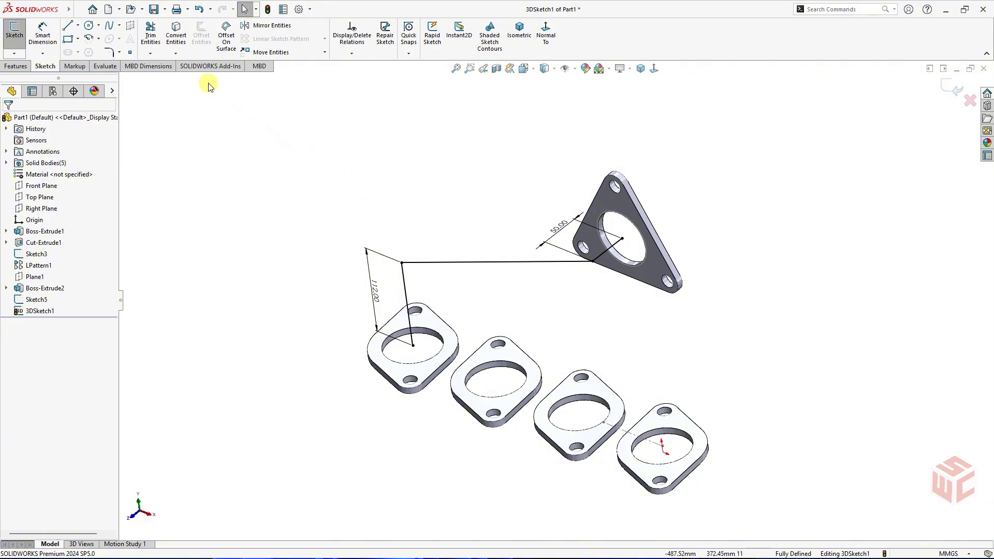
Step: Fillet the bend above the first square flange with an 80 mm radius
click(111, 52)
text(80)
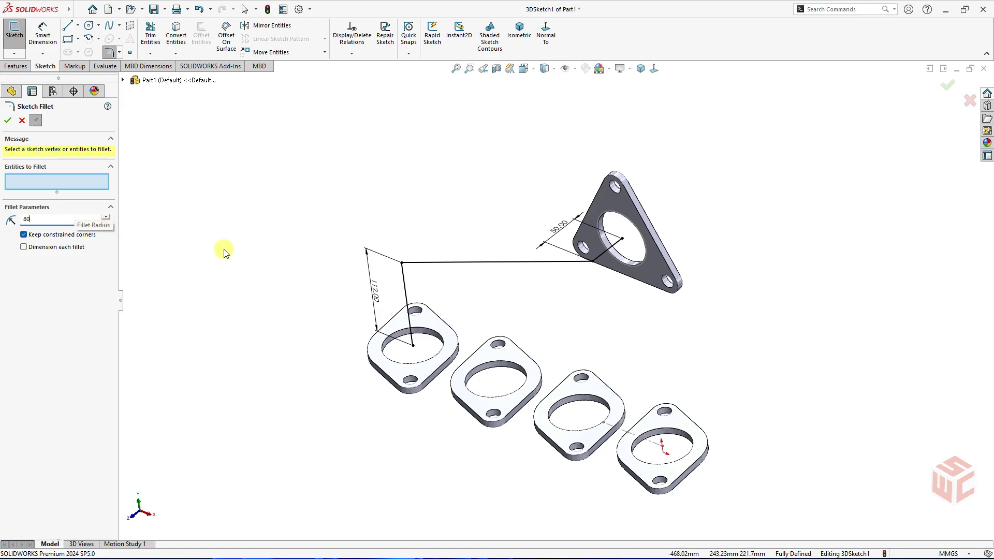
click(402, 263)
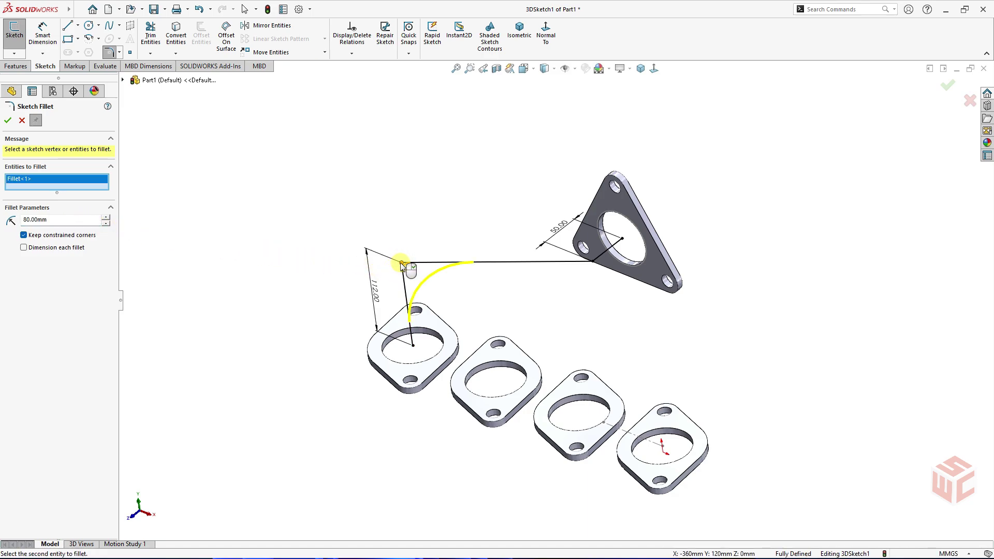
click(7, 121)
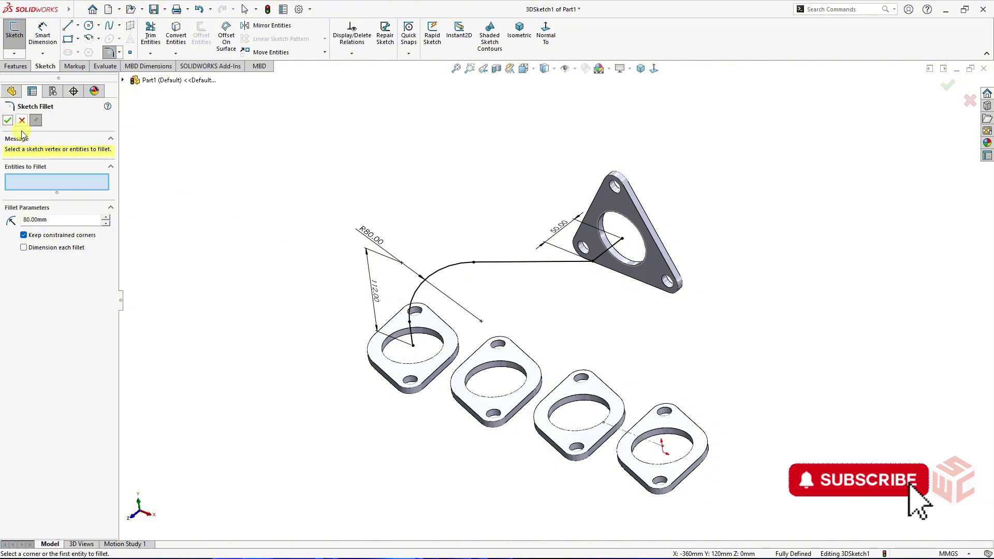
Step: Fillet the bend near the triangular flange with a 60 mm radius
click(47, 220)
double_click(47, 219)
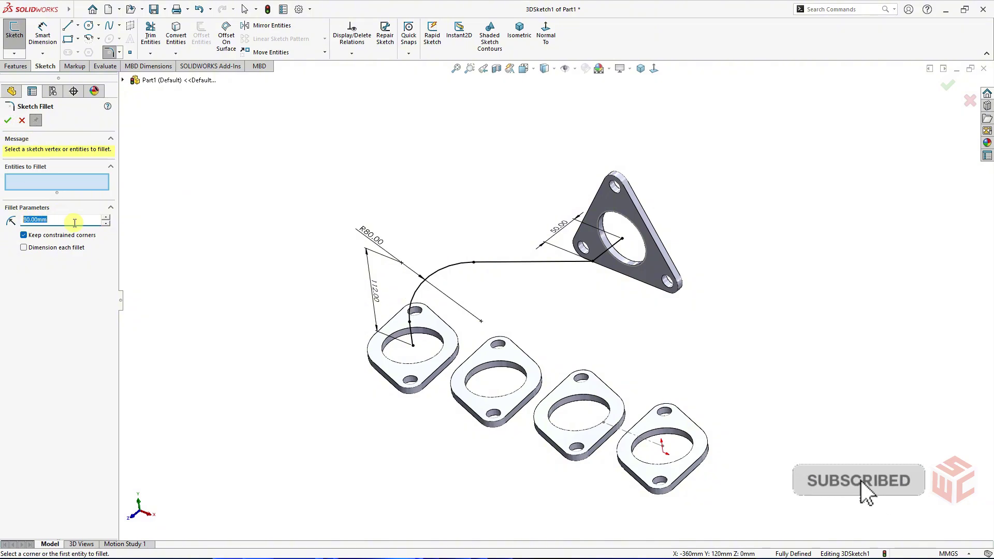
text(60)
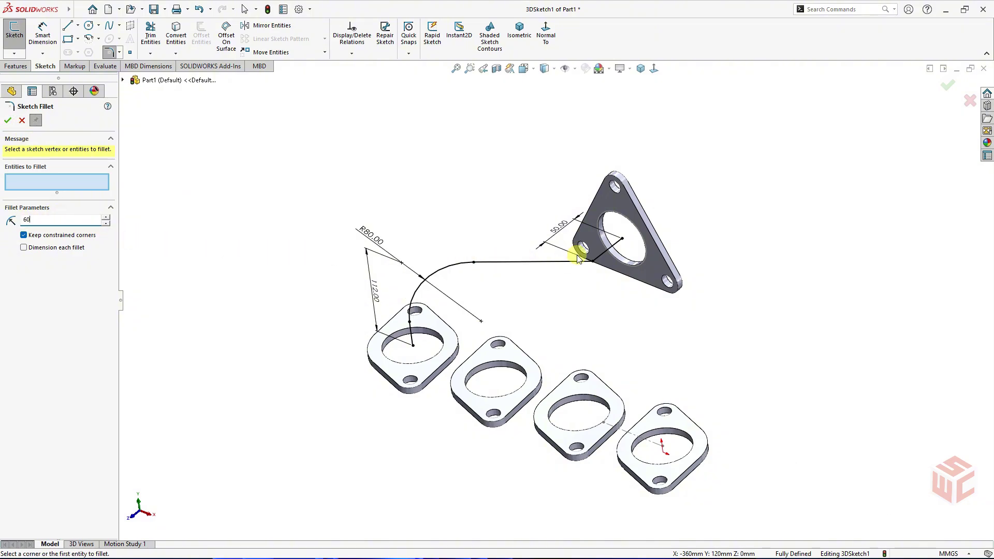
scroll(578, 259, down, 1)
scroll(588, 290, down, 1)
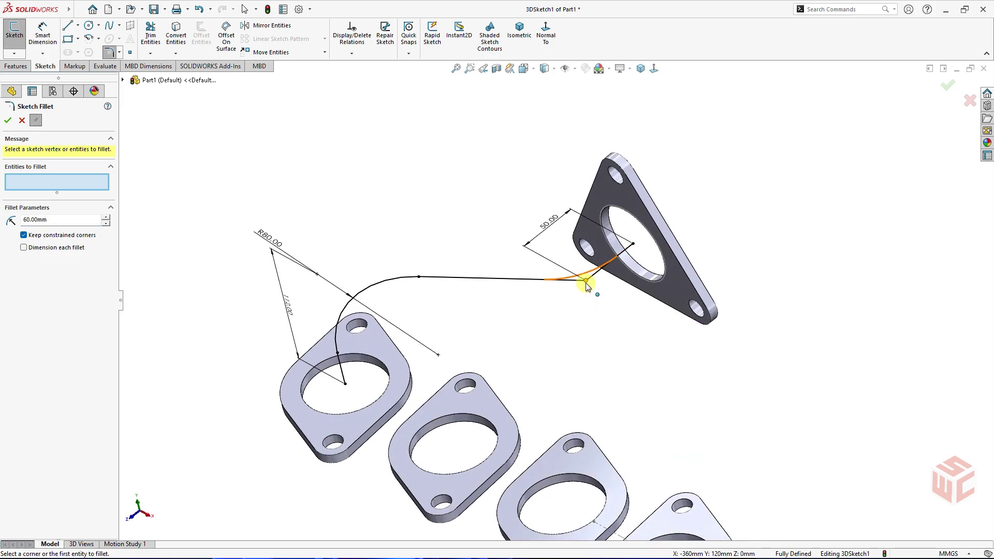
click(587, 281)
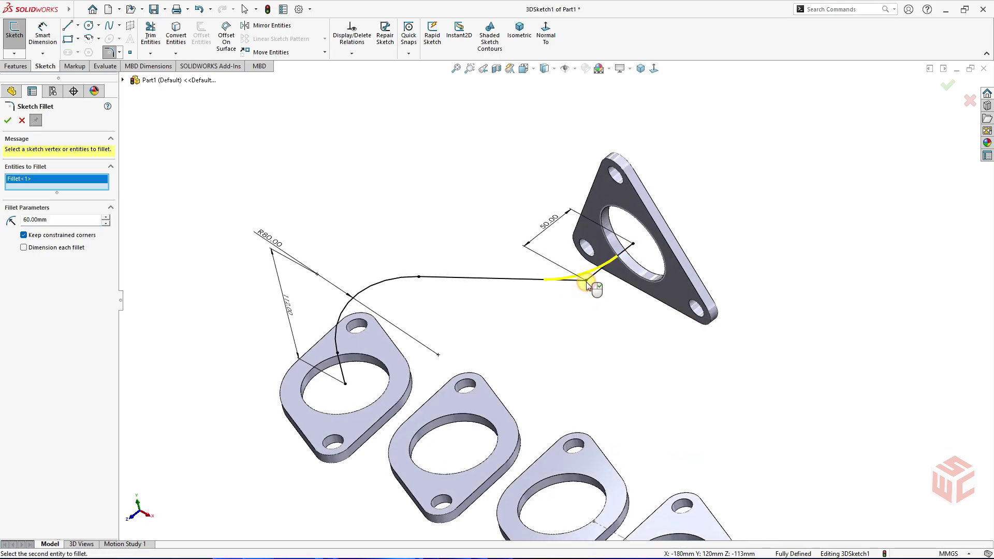
click(7, 121)
click(9, 124)
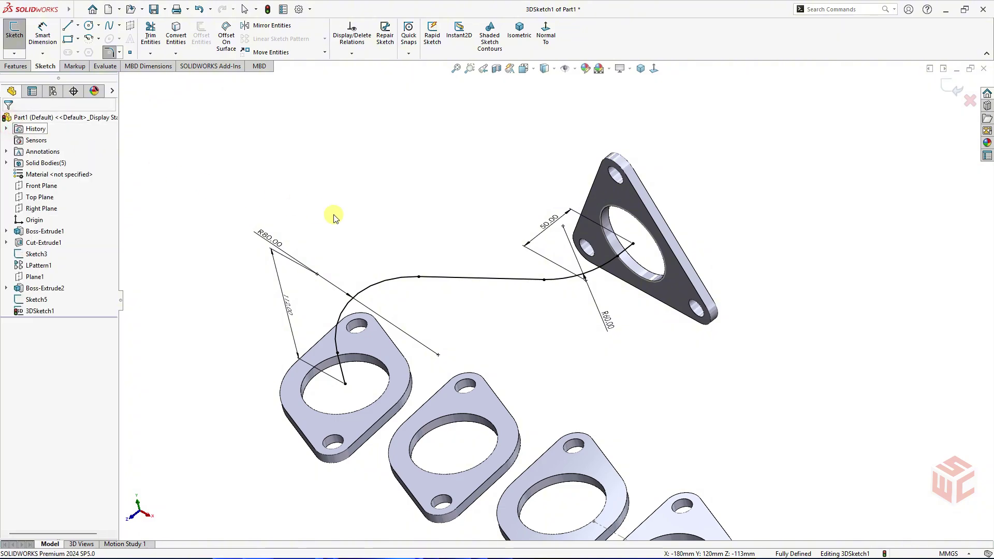
mouse_move(403, 223)
middle_down()
mouse_move(470, 244)
mouse_move(478, 228)
mouse_move(484, 260)
middle_up()
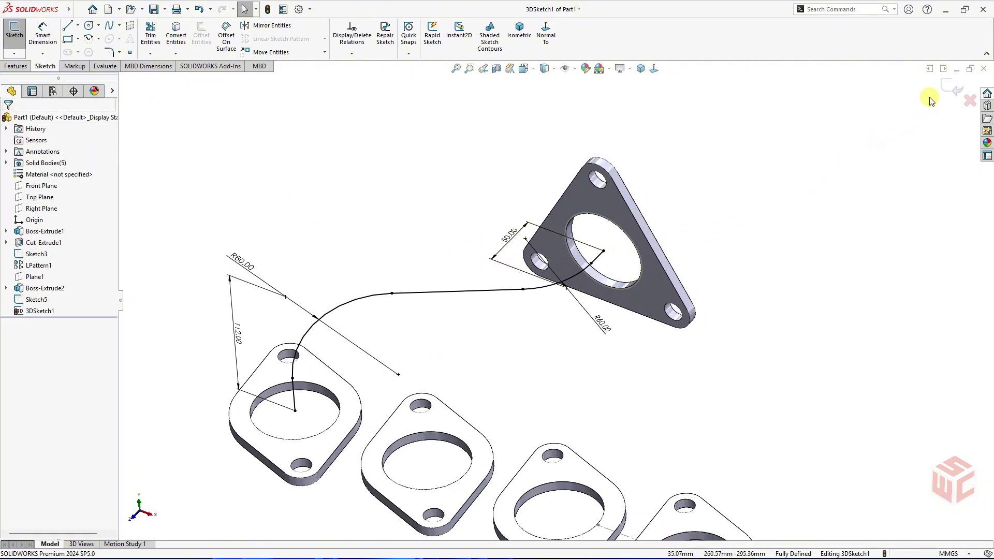
Step: Exit the 3D path sketch and start a Swept Boss/Base
click(951, 88)
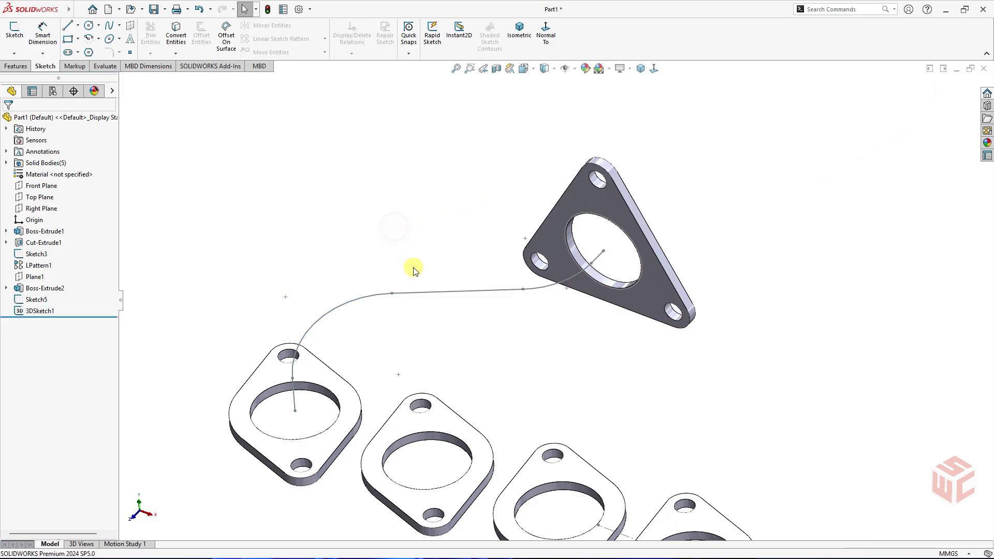
mouse_move(413, 271)
middle_down()
mouse_move(426, 228)
mouse_move(553, 273)
mouse_move(496, 250)
mouse_move(417, 249)
mouse_move(393, 233)
middle_up()
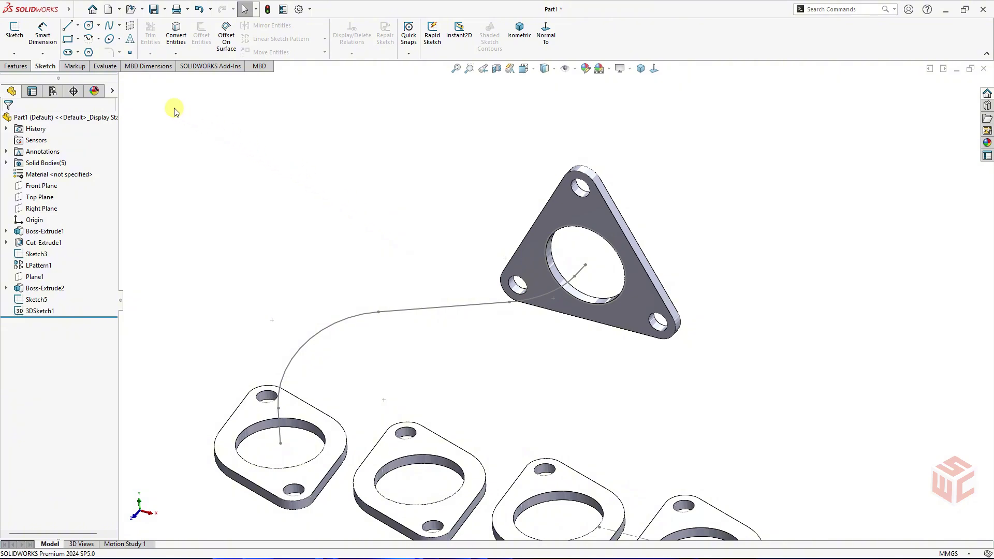
click(18, 67)
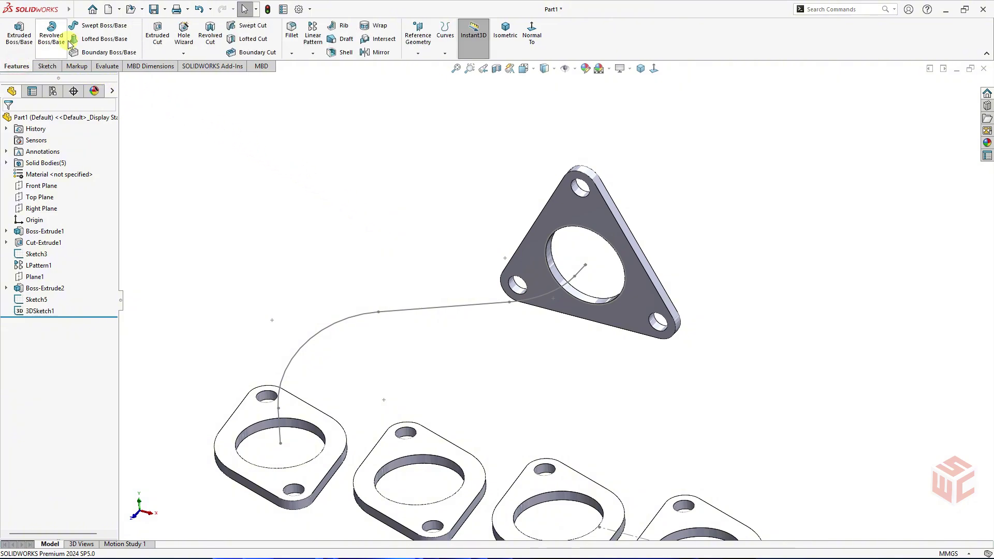
click(107, 26)
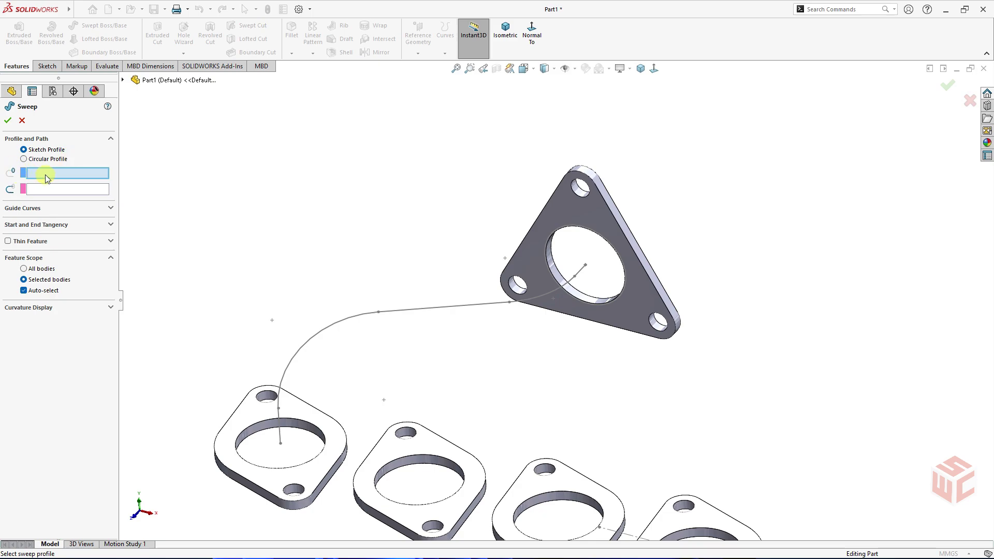
scroll(620, 280, down, 2)
scroll(610, 268, down, 3)
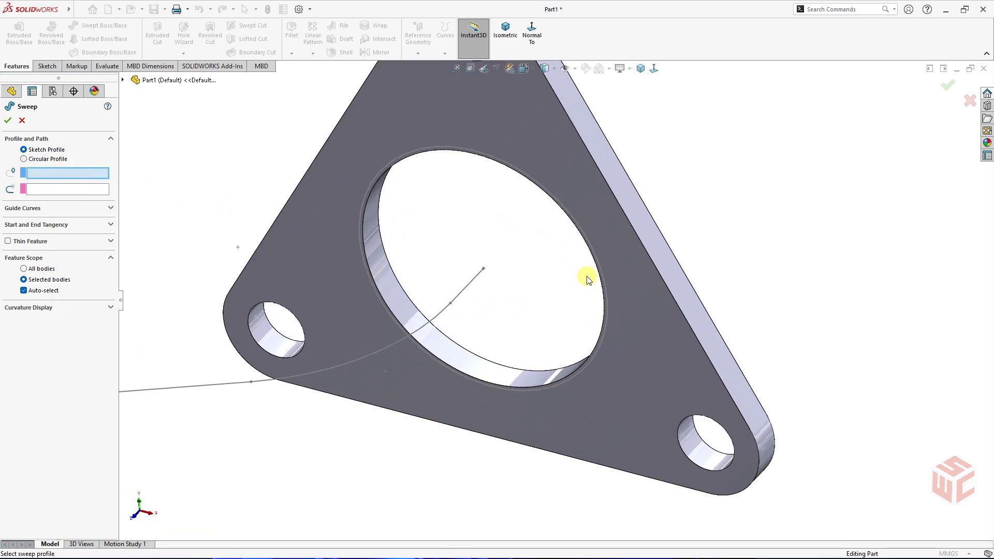
scroll(596, 272, down, 1)
Step: Sweep the Sketch5 circle along 3DSketch1 to form the first pipe
click(603, 273)
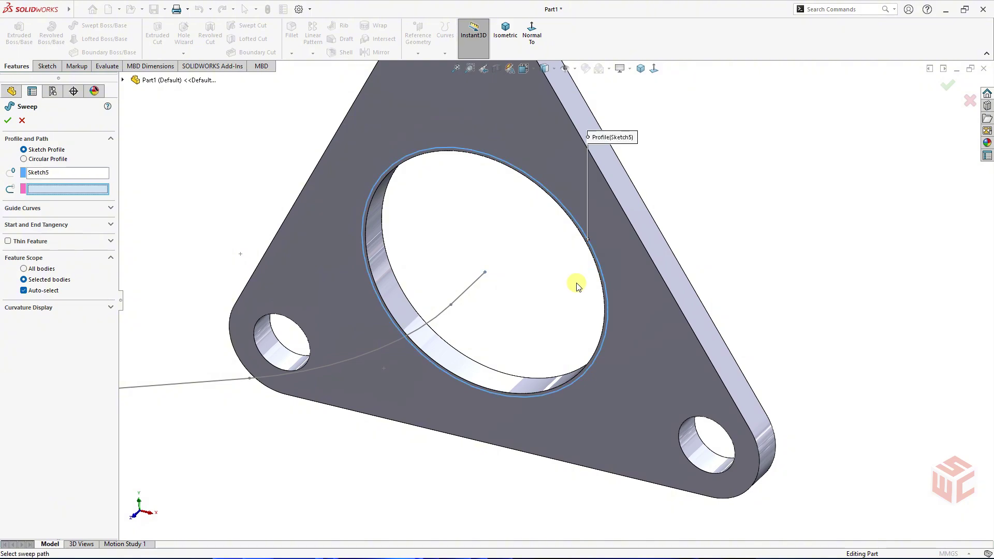
scroll(575, 284, up, 2)
scroll(518, 311, up, 2)
scroll(472, 340, up, 2)
scroll(362, 342, down, 2)
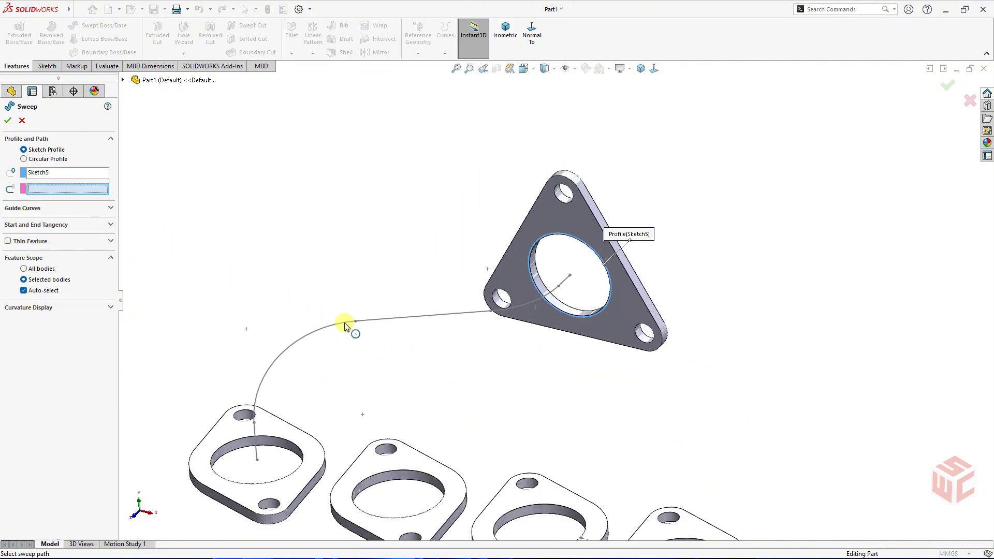
click(372, 322)
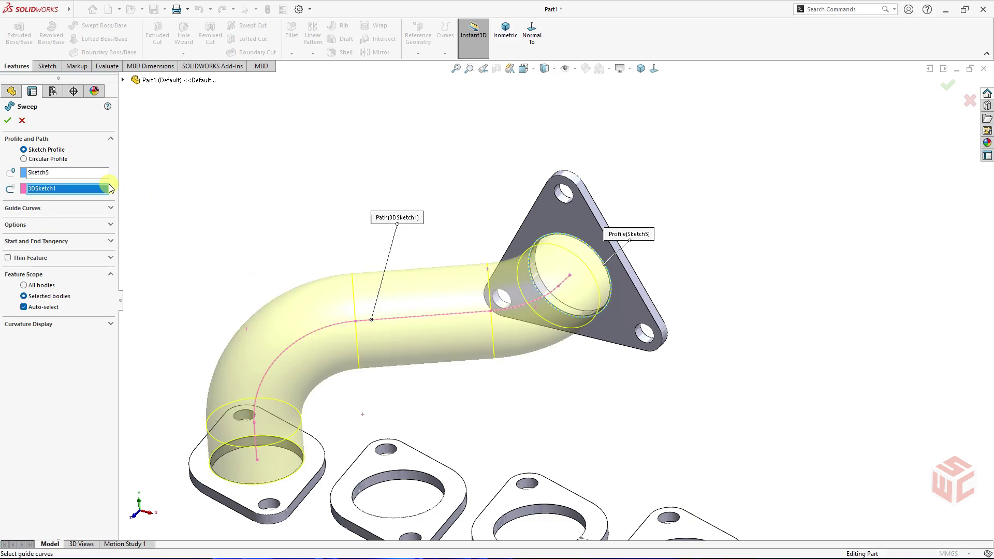
click(8, 121)
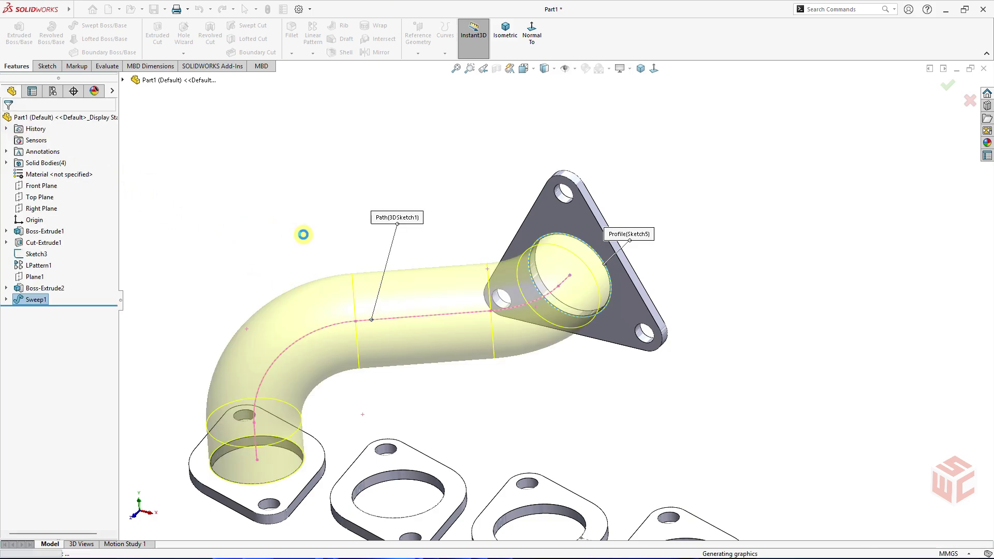
key(f)
mouse_move(523, 322)
middle_down()
mouse_move(604, 316)
mouse_move(702, 332)
mouse_move(595, 291)
mouse_move(537, 284)
mouse_move(527, 308)
mouse_move(539, 328)
mouse_move(557, 327)
mouse_move(570, 340)
mouse_move(559, 328)
mouse_move(568, 344)
mouse_move(542, 356)
middle_up()
scroll(542, 348, down, 2)
scroll(546, 348, down, 2)
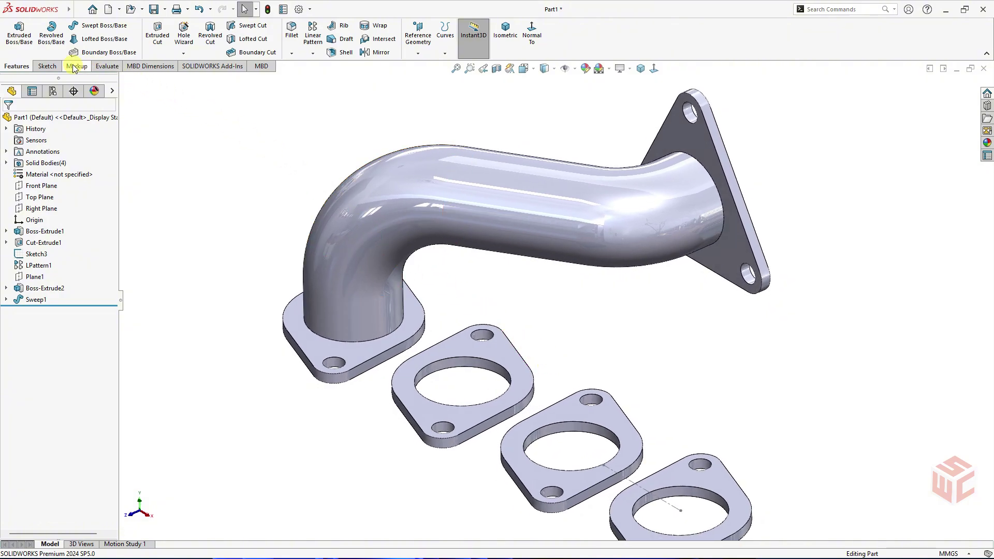
Step: Start 3DSketch2 and draw a short line from the pipe-end centre along the outlet
click(47, 67)
click(20, 54)
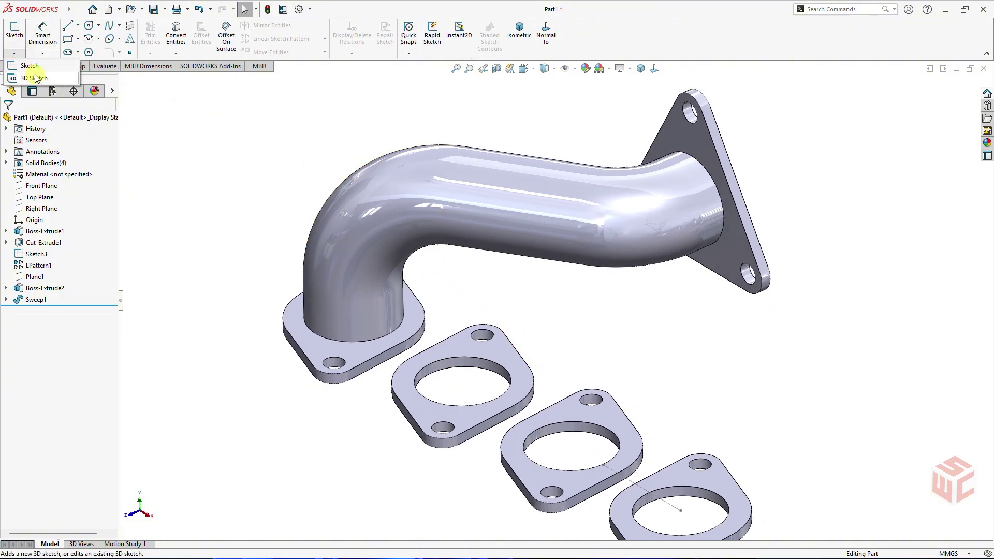
click(38, 79)
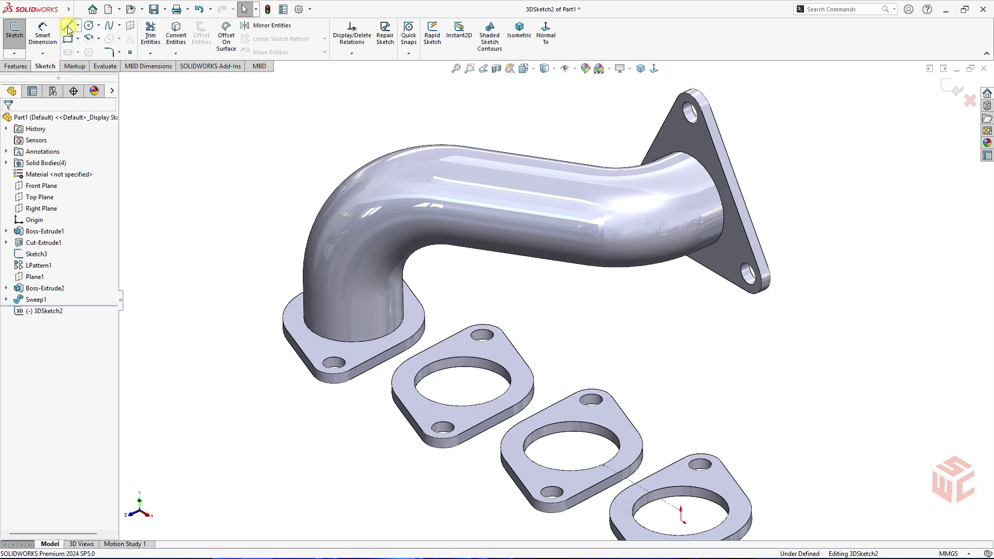
click(68, 27)
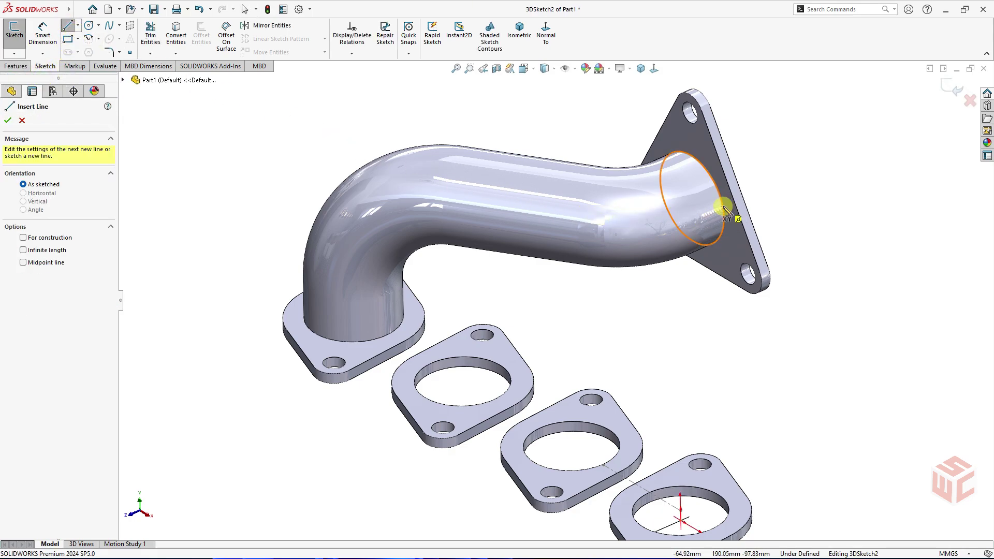
click(692, 199)
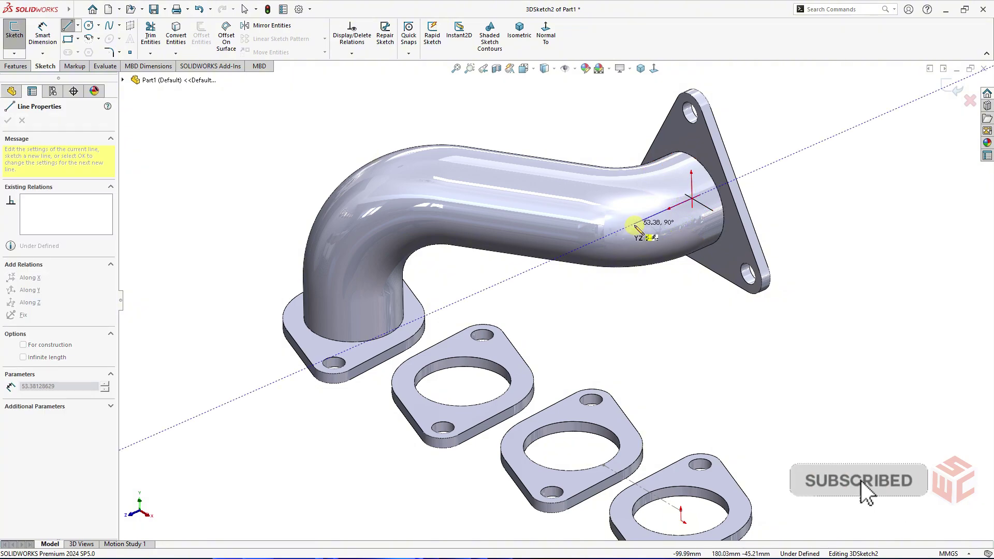
right_click(635, 223)
click(636, 222)
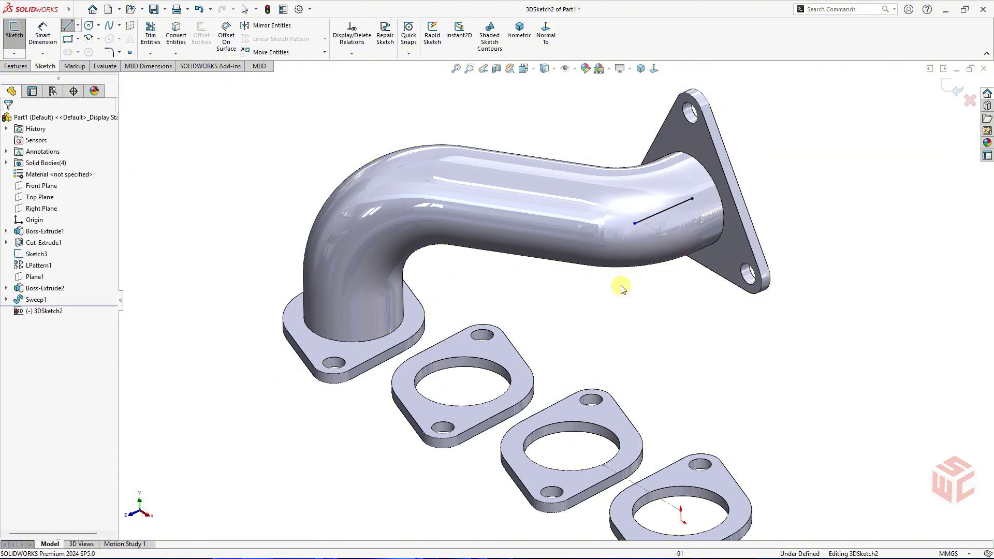
Step: Draw a line up from the second flange's hole centre, connecting to the outlet segment's end
right_drag(618, 326, 533, 355)
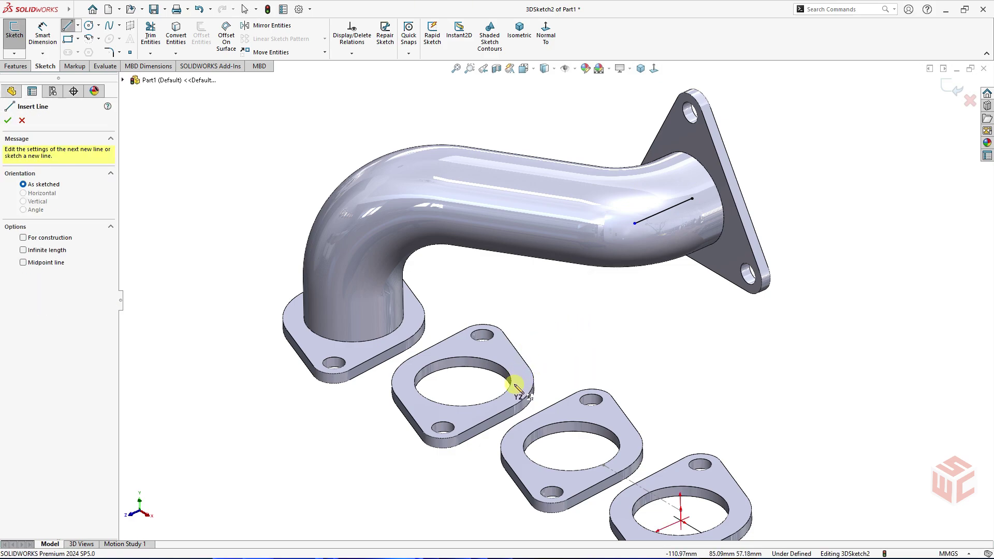
click(463, 381)
click(461, 311)
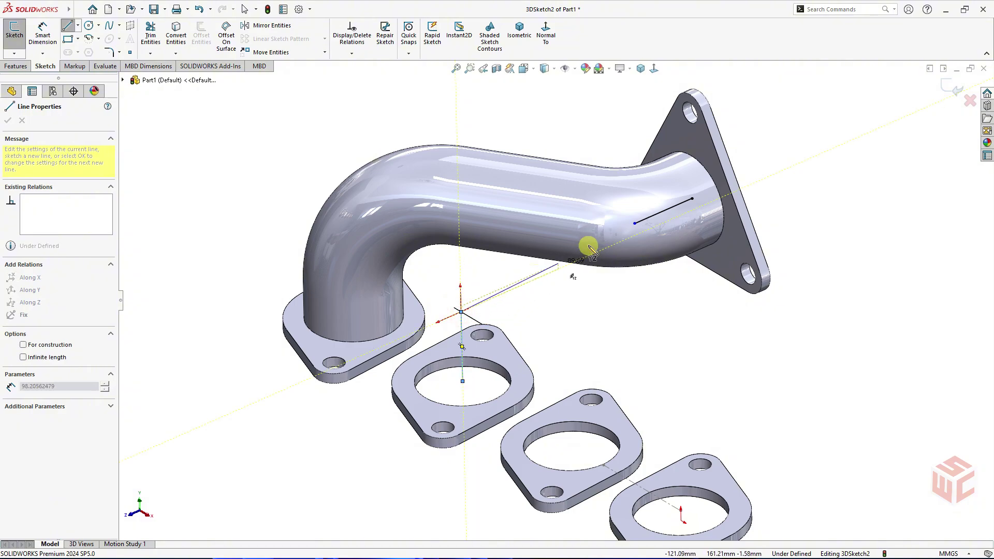
click(634, 223)
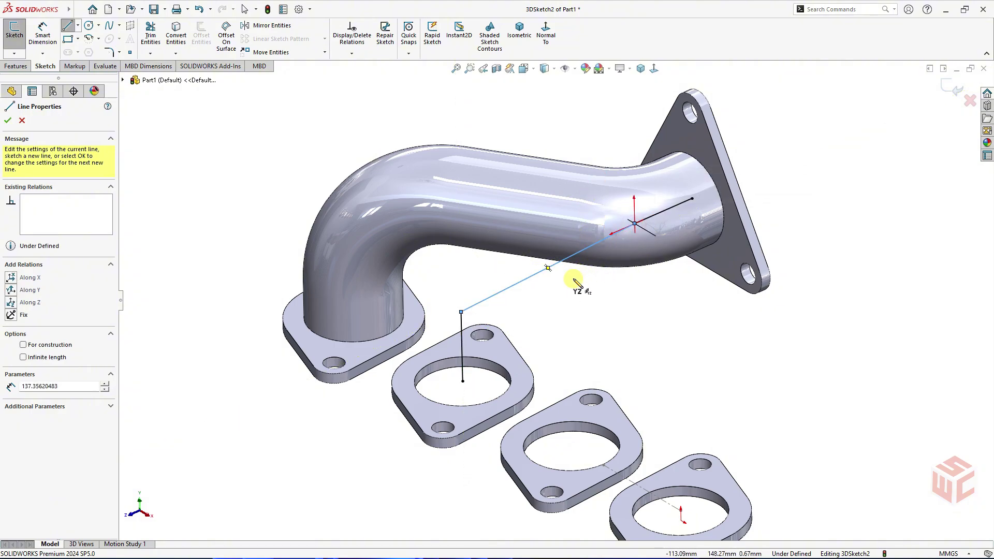
right_click(583, 270)
click(595, 289)
mouse_move(592, 308)
middle_down()
mouse_move(586, 271)
mouse_move(666, 284)
mouse_move(606, 287)
mouse_move(598, 307)
middle_up()
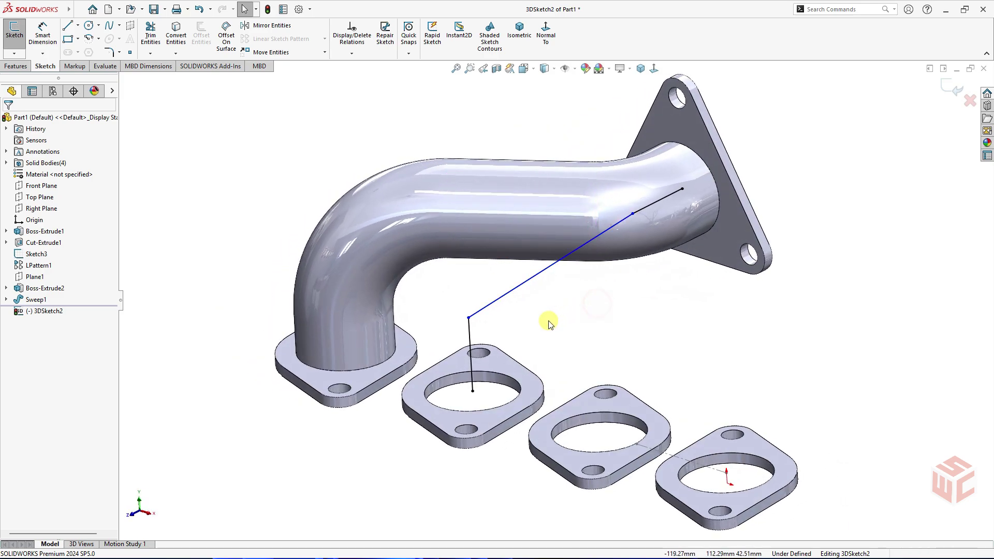
right_drag(547, 330, 559, 293)
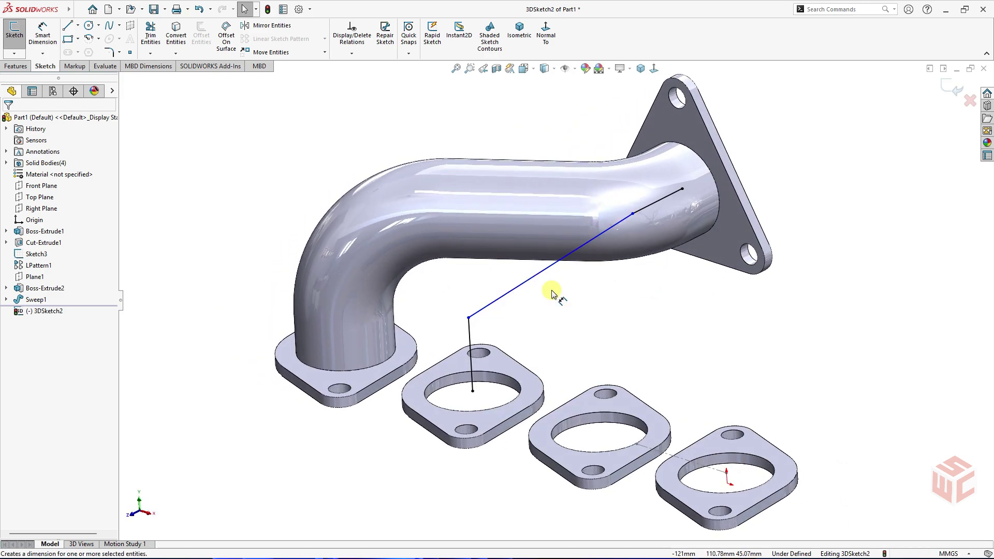
Step: Dimension 3DSketch2's vertical line to 112 mm and its outlet segment to 50 mm
click(472, 342)
click(464, 342)
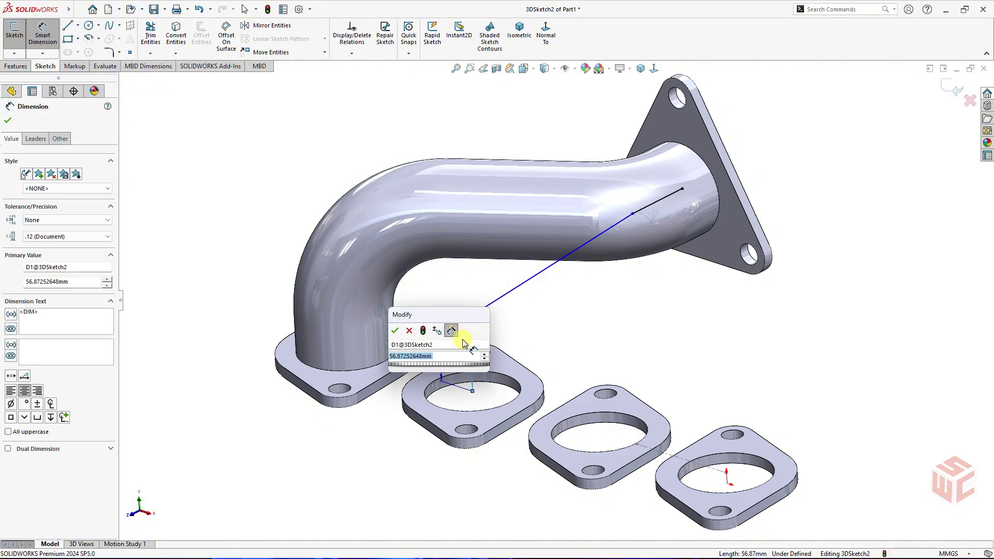
text(112)
key(Return)
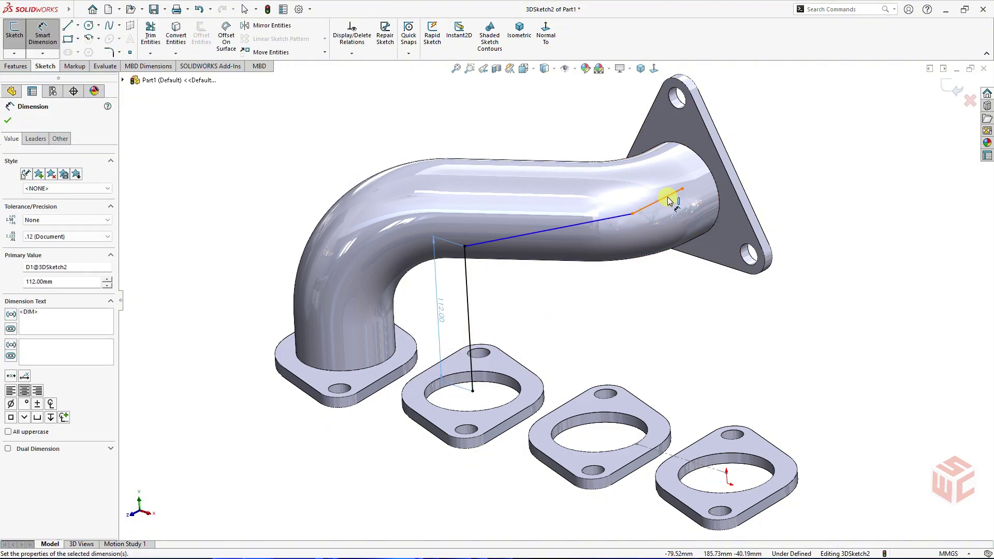
click(668, 200)
click(668, 282)
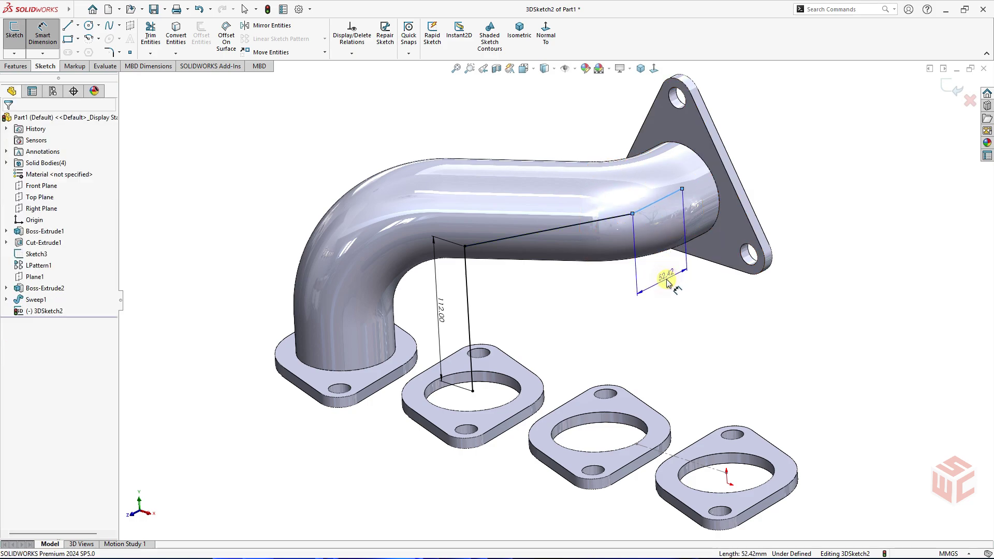
text(50)
key(Return)
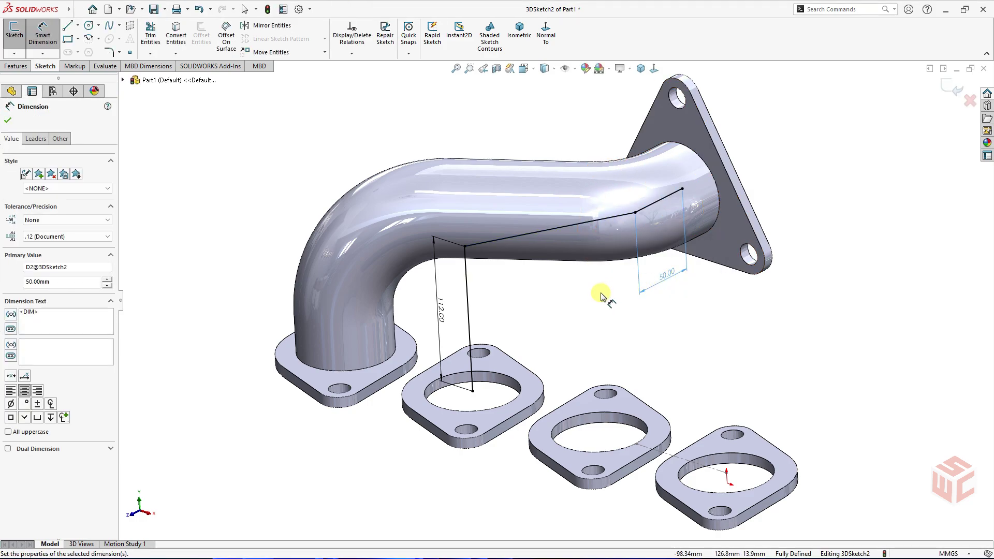
right_click(596, 289)
click(632, 328)
mouse_move(609, 339)
middle_down()
mouse_move(610, 307)
mouse_move(623, 344)
mouse_move(617, 337)
middle_up()
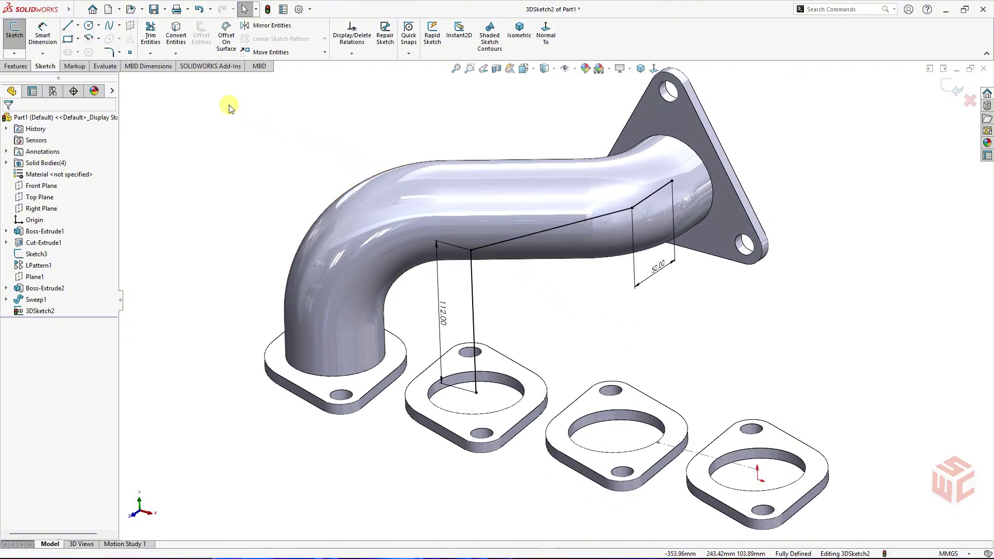
Step: Fillet 3DSketch2's corners: R60 near the collector and R80 above the flange
click(110, 53)
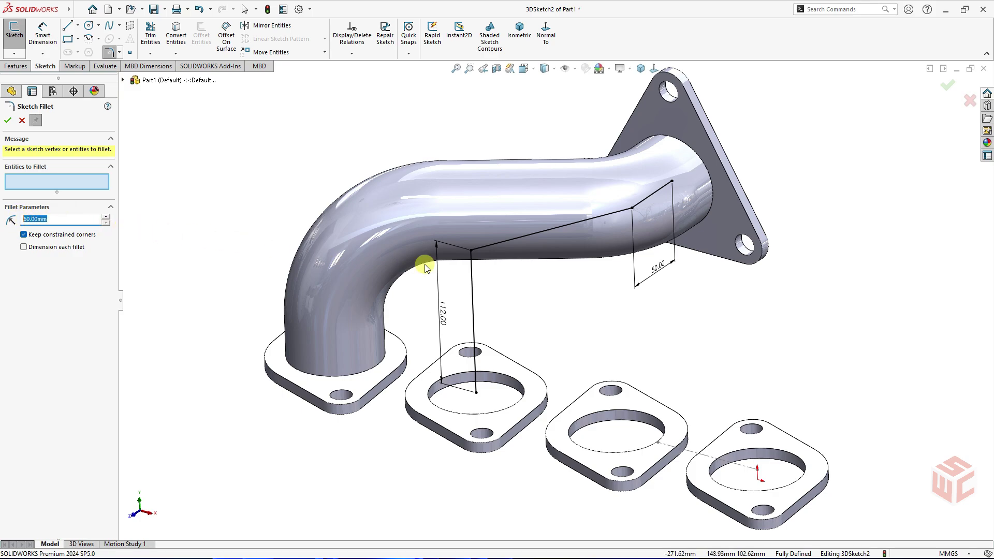
middle_drag(569, 273, 615, 260)
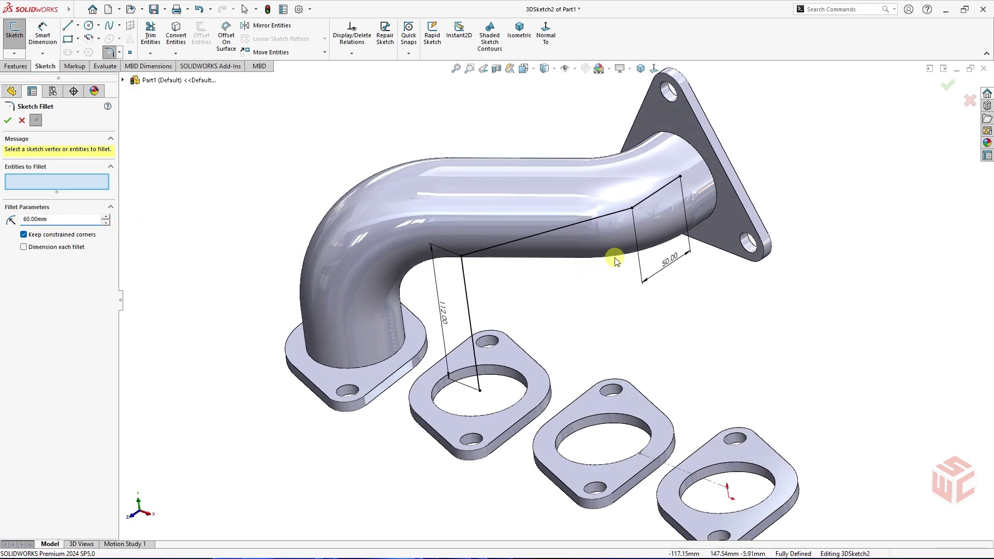
click(630, 210)
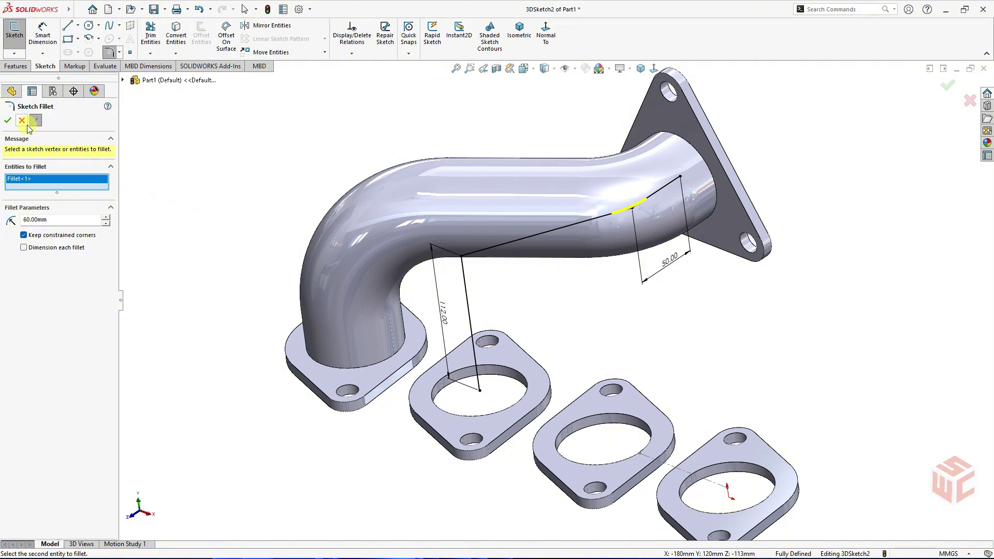
click(9, 119)
text(80)
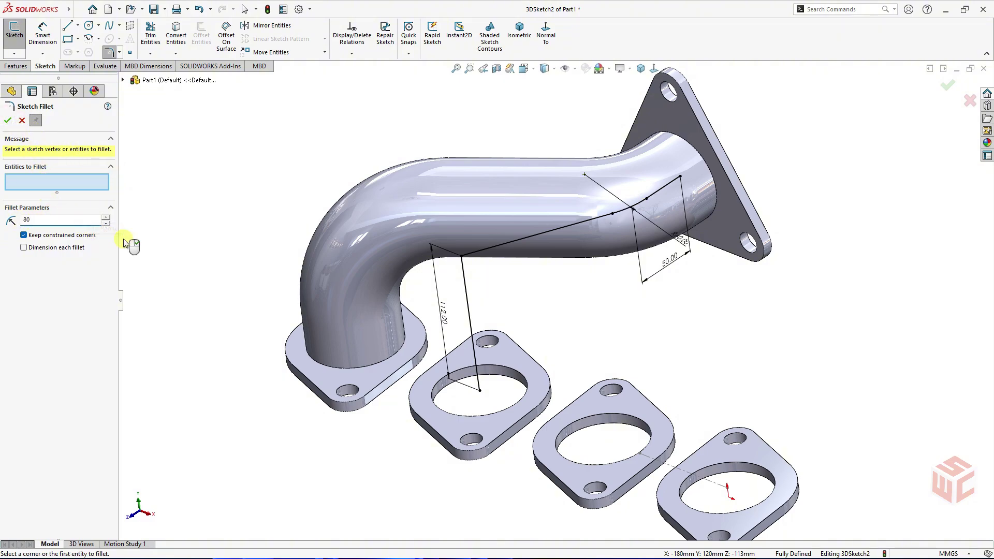
middle_drag(491, 285, 471, 278)
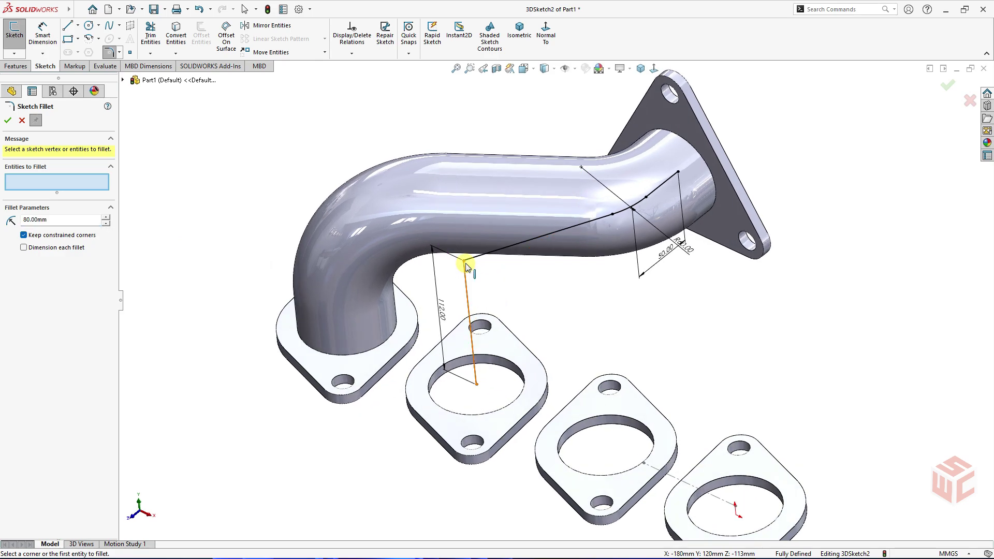
click(467, 267)
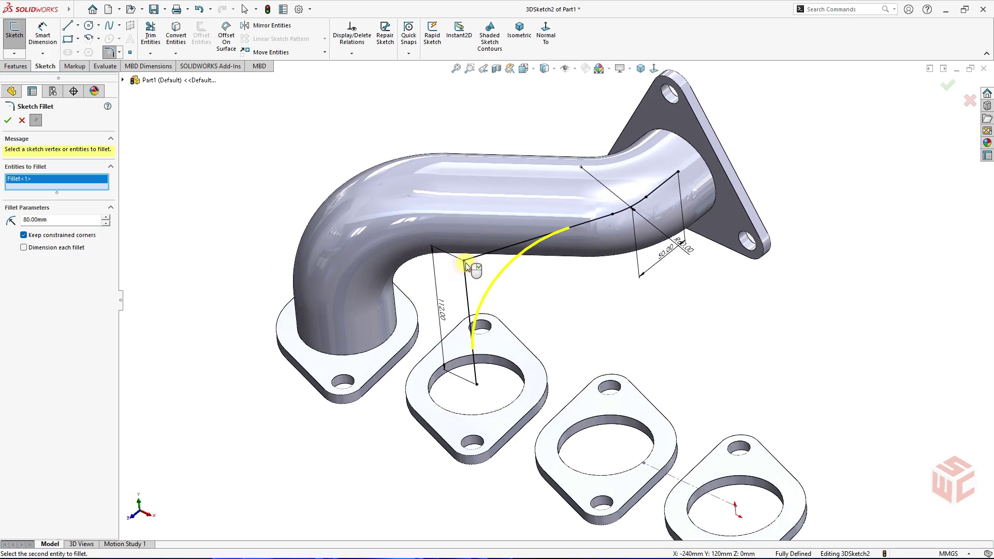
click(8, 120)
click(8, 120)
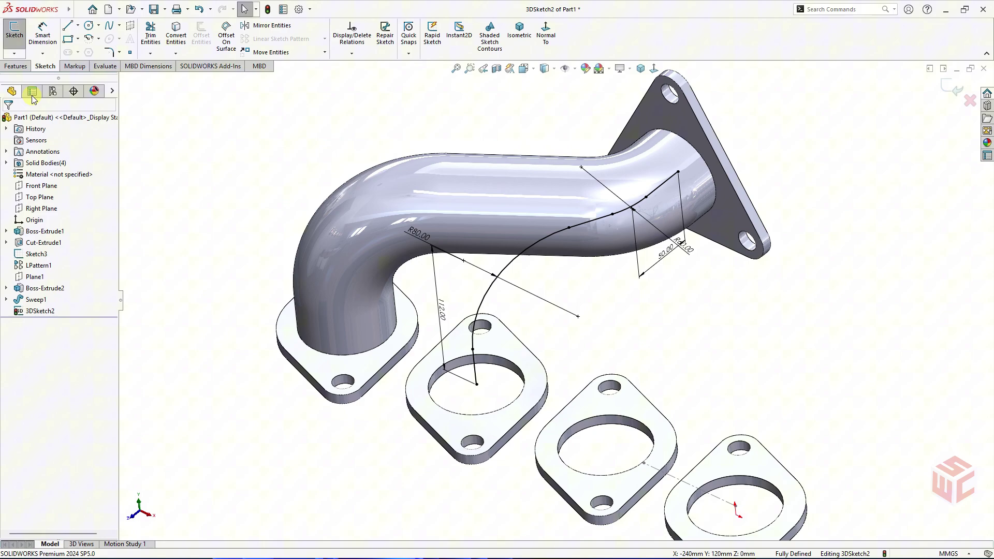
Step: Sweep Sketch5's circular profile along 3DSketch2 to create pipe Sweep2
click(16, 66)
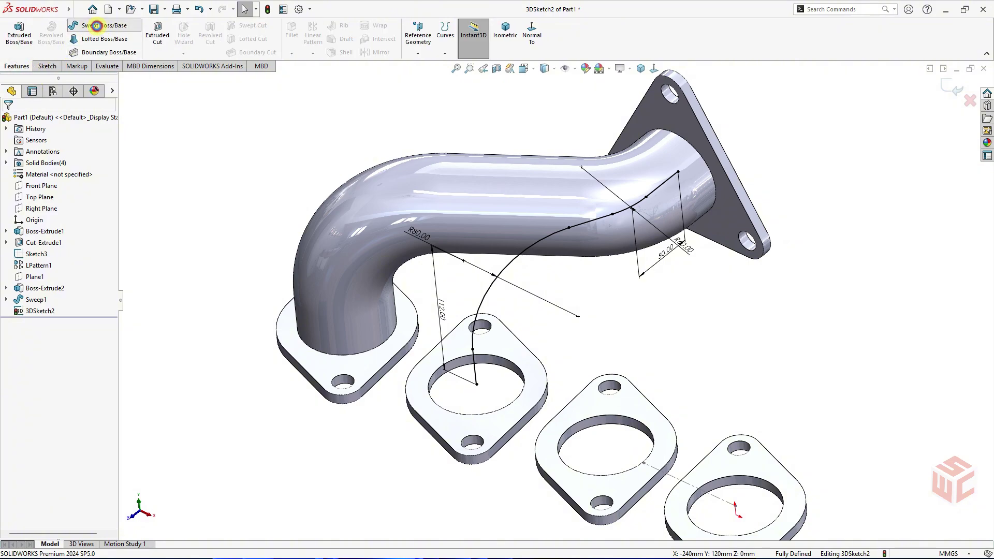
click(96, 25)
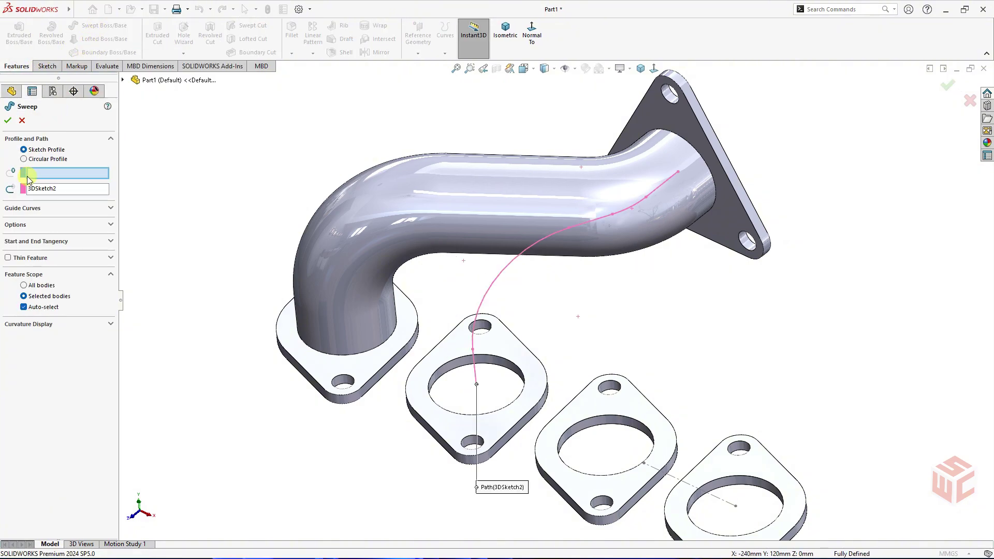
click(123, 81)
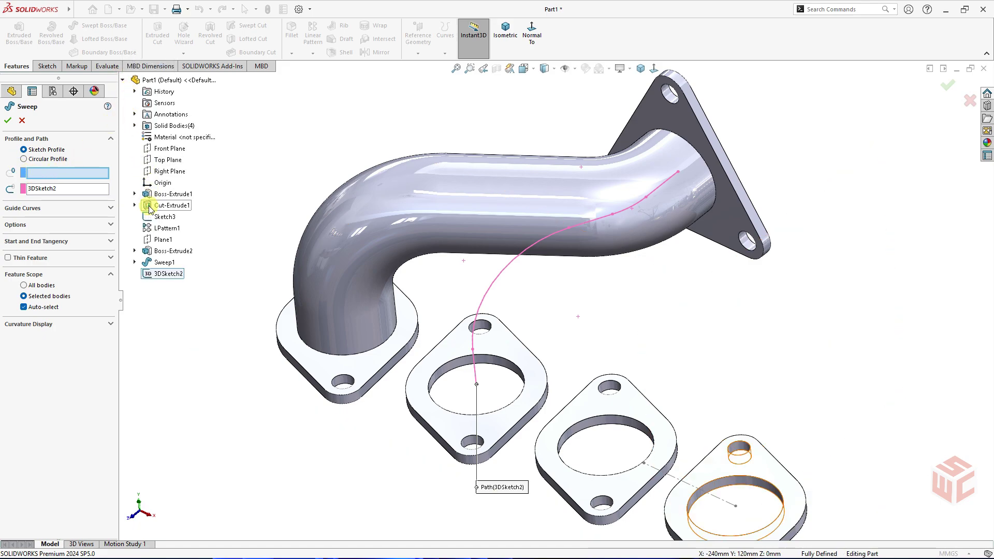
click(135, 262)
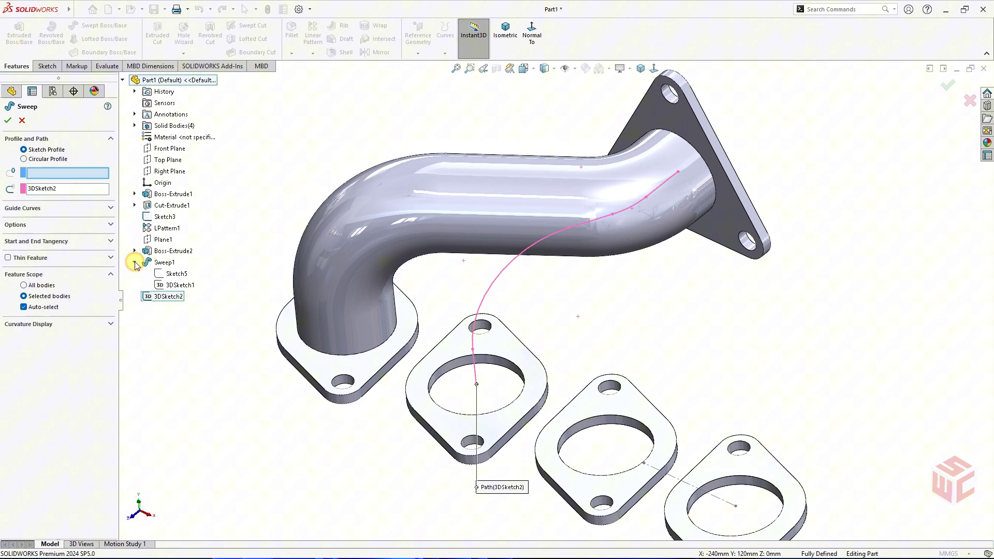
click(176, 274)
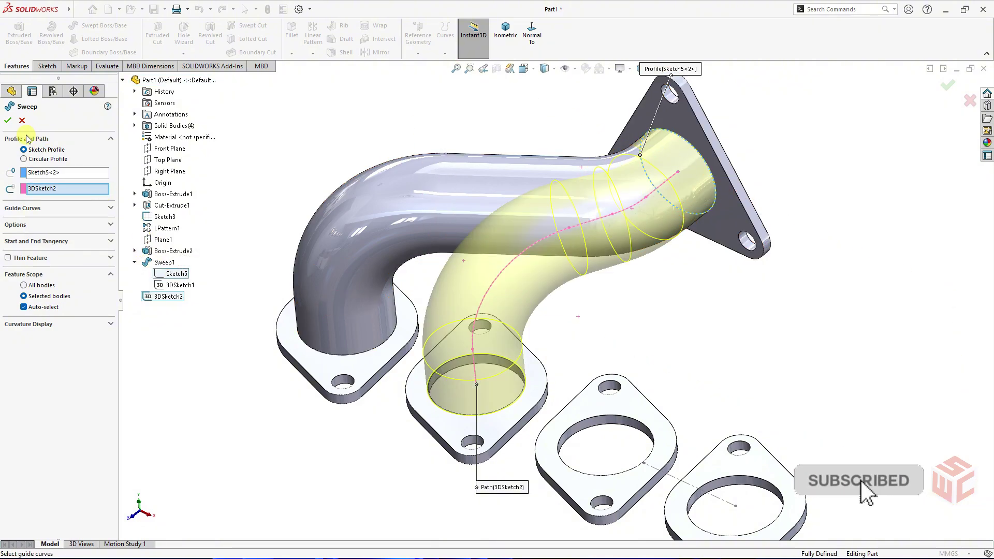
click(8, 120)
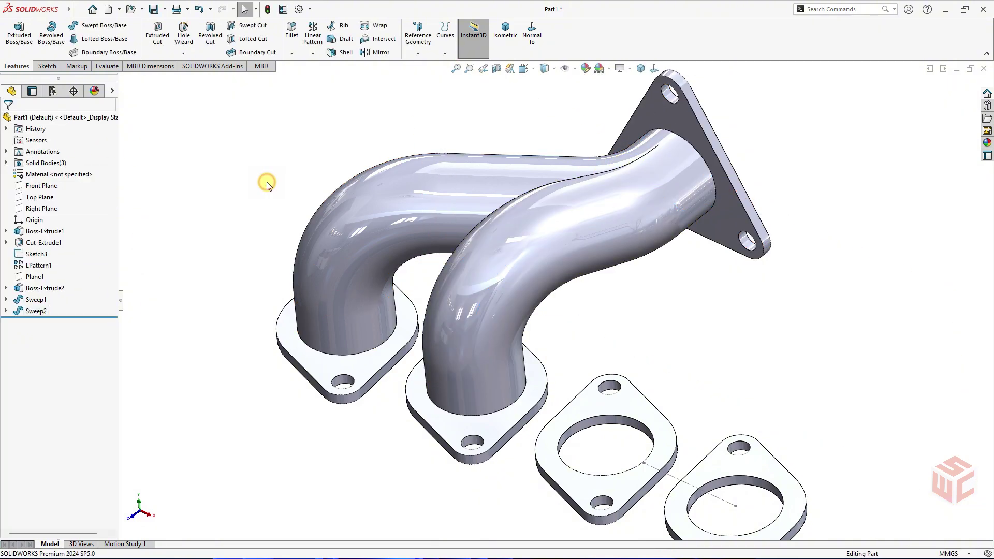
Step: Set Part/Assembly tangent edge display to As visible in System Options > Display
mouse_move(559, 333)
middle_down()
mouse_move(646, 325)
mouse_move(621, 362)
mouse_move(611, 278)
mouse_move(559, 307)
mouse_move(567, 327)
mouse_move(581, 328)
middle_up()
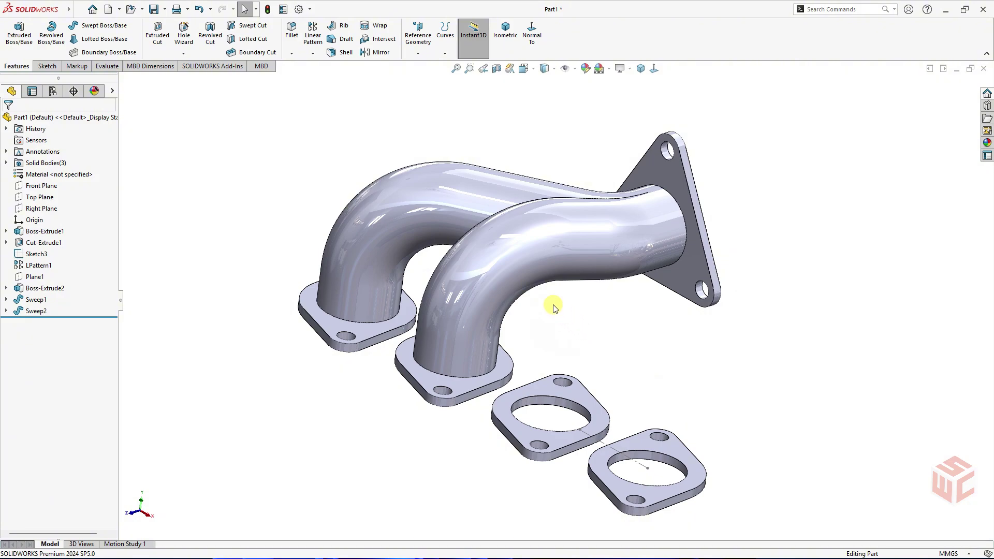
click(299, 10)
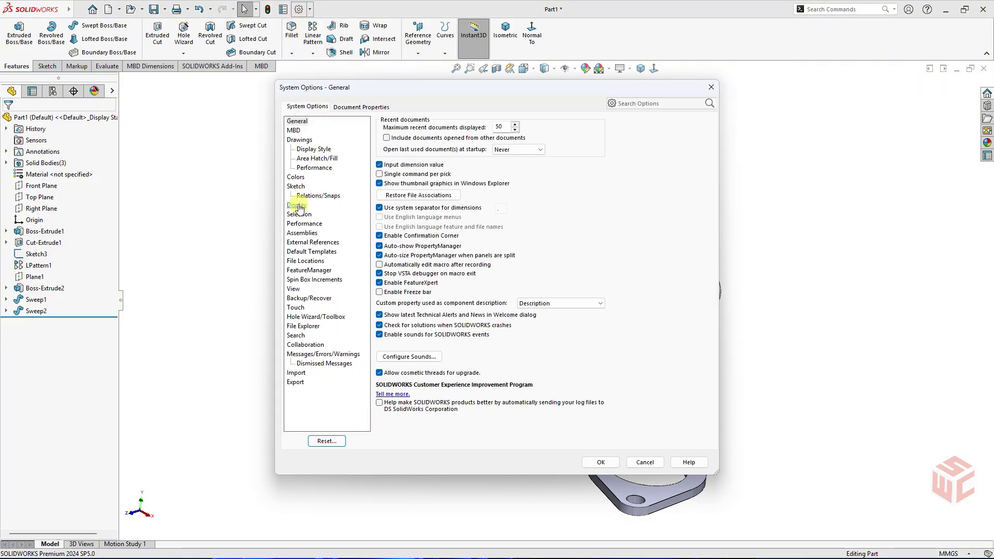
click(299, 207)
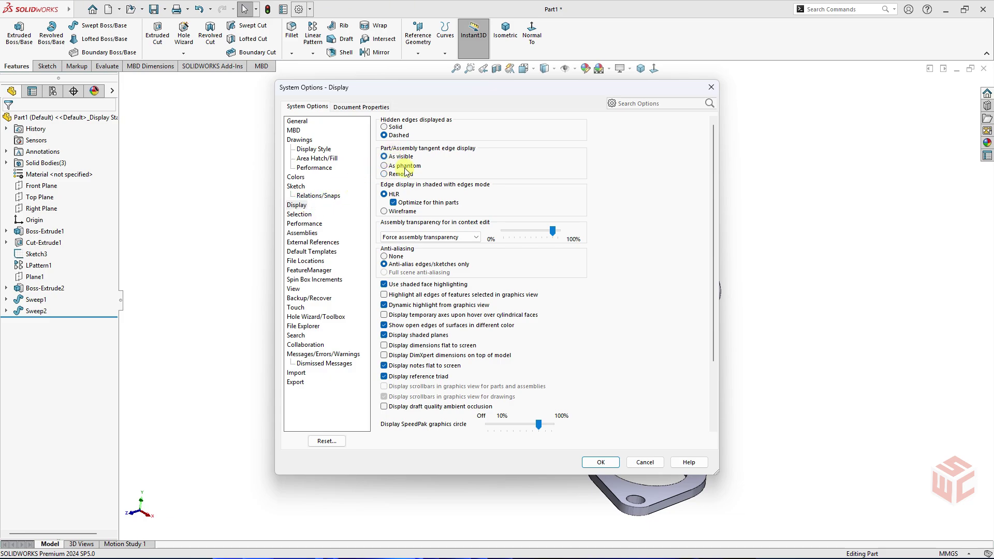
click(600, 462)
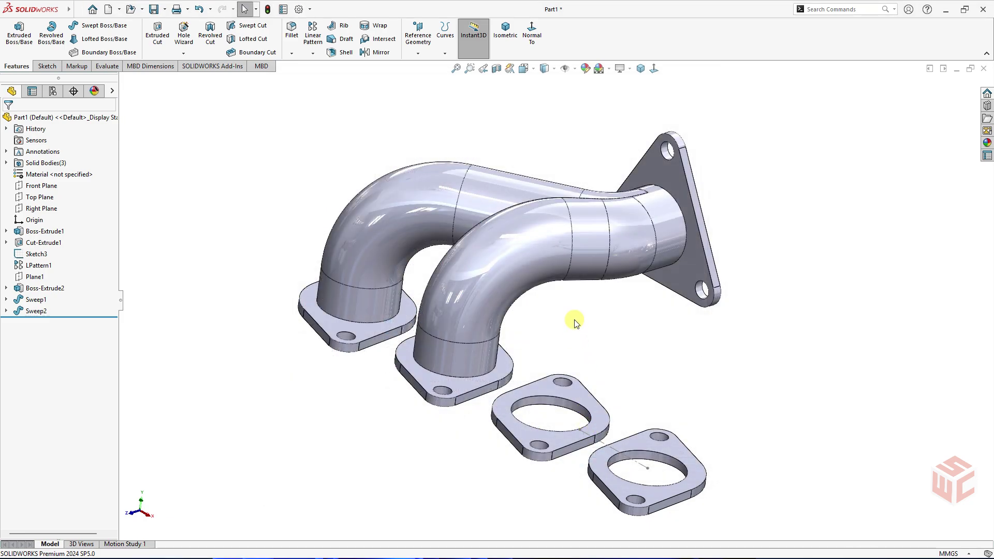
mouse_move(573, 322)
middle_down()
mouse_move(554, 300)
mouse_move(588, 252)
middle_up()
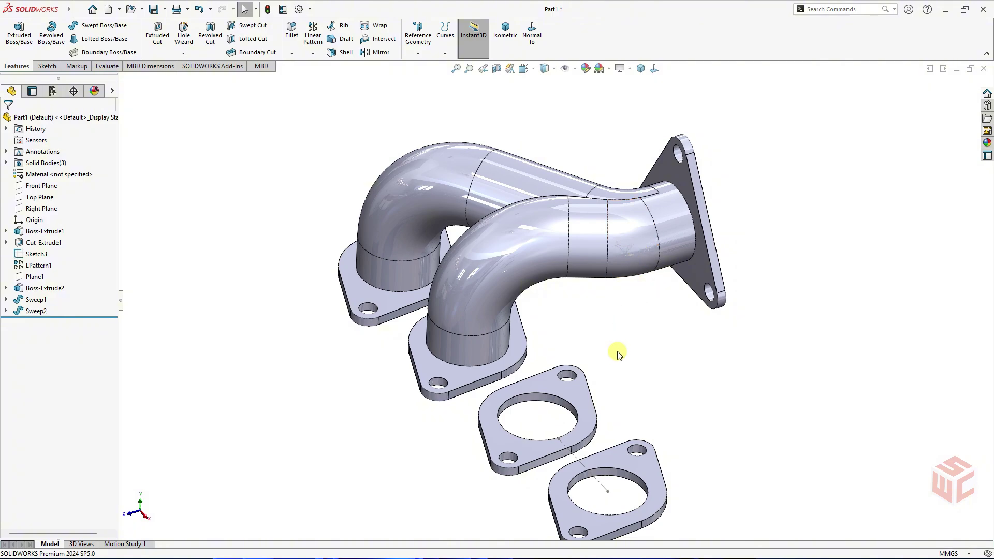
mouse_move(618, 354)
middle_down()
mouse_move(617, 362)
mouse_move(628, 318)
mouse_move(668, 298)
mouse_move(683, 311)
mouse_move(614, 324)
mouse_move(599, 349)
mouse_move(588, 333)
mouse_move(493, 337)
mouse_move(473, 394)
mouse_move(514, 366)
mouse_move(681, 360)
mouse_move(650, 344)
mouse_move(649, 355)
middle_up()
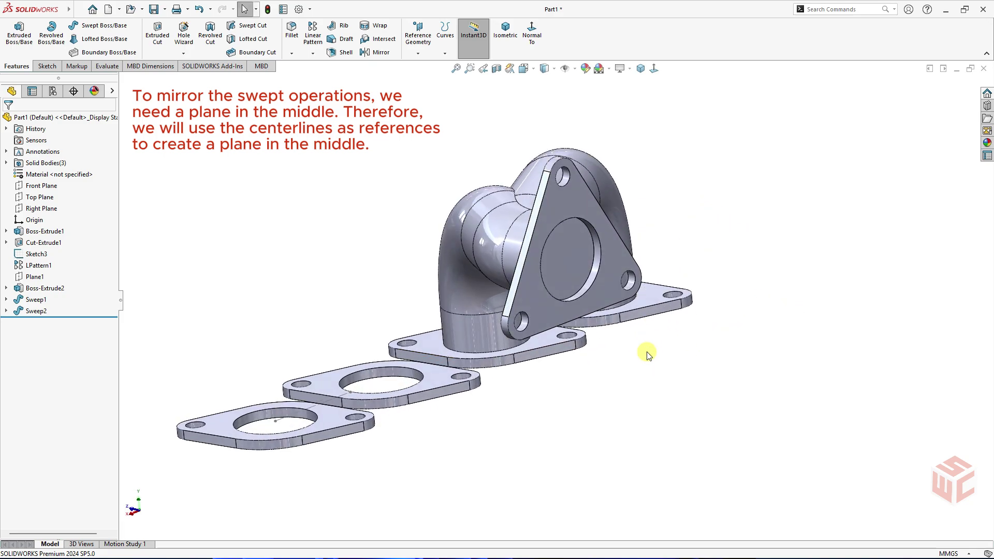
Step: Start a new 3D sketch with the Centerline line type
click(47, 66)
click(16, 54)
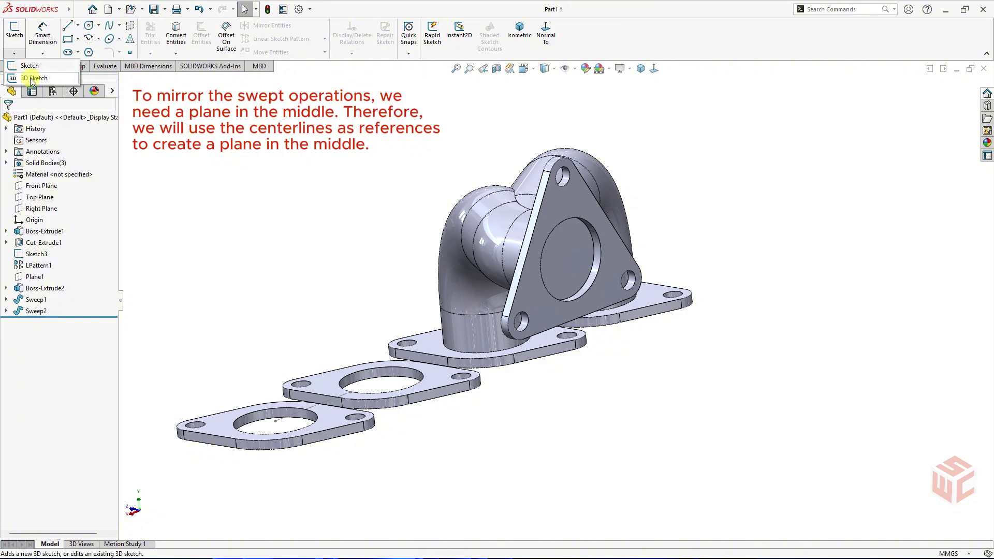
click(31, 80)
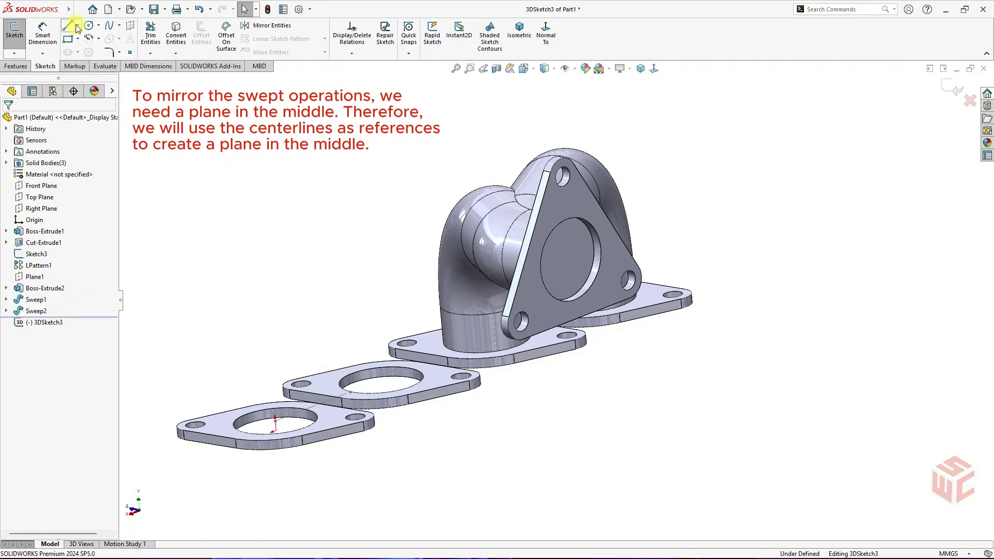
click(77, 27)
click(81, 52)
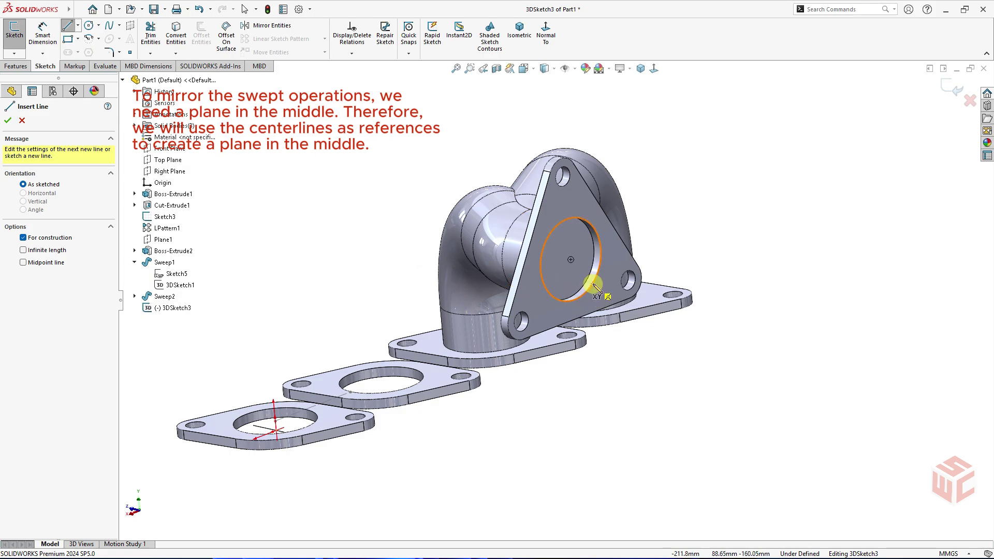
Step: Draw two connected centerlines down from the collector hole centre, then exit the sketch
click(572, 264)
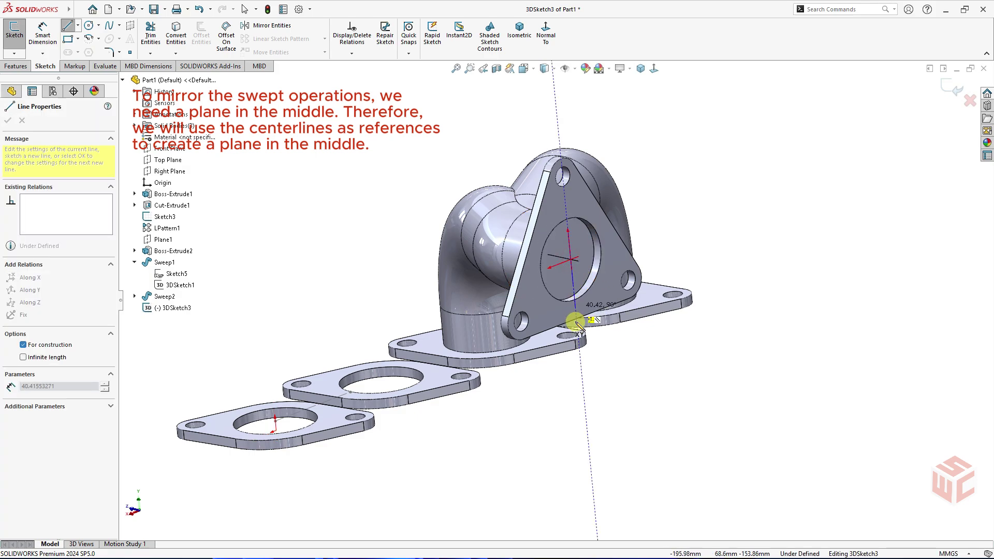
click(588, 440)
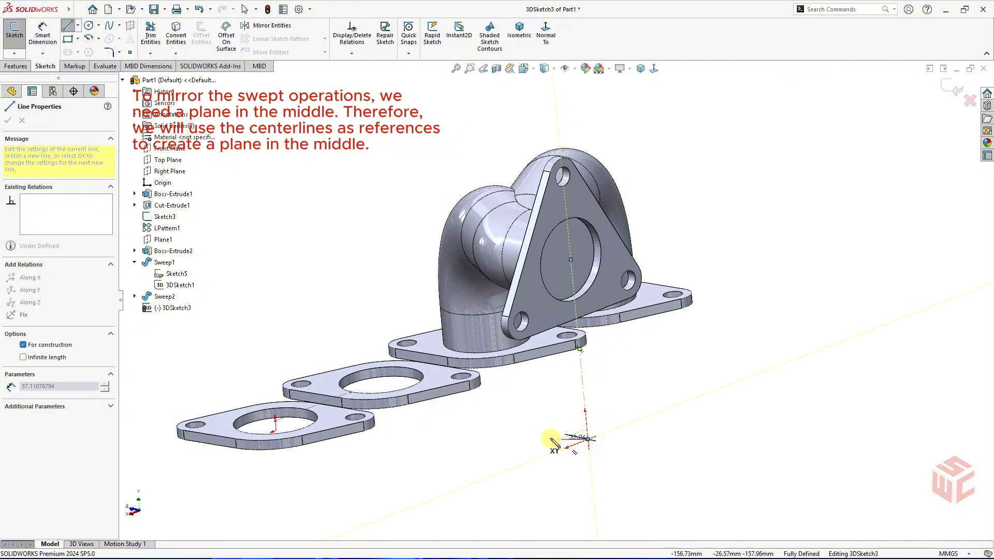
mouse_move(539, 439)
middle_down()
mouse_move(577, 471)
mouse_move(555, 443)
middle_up()
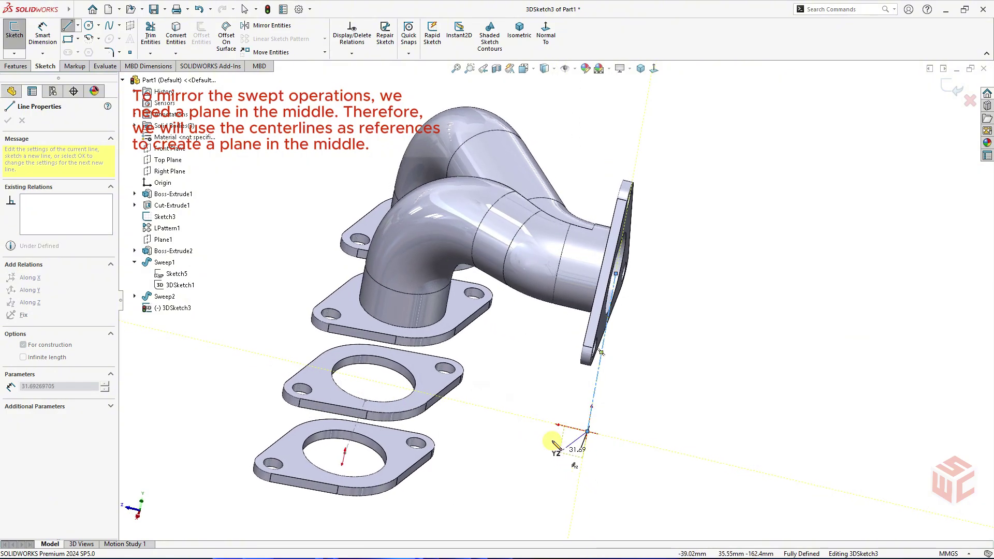
click(507, 411)
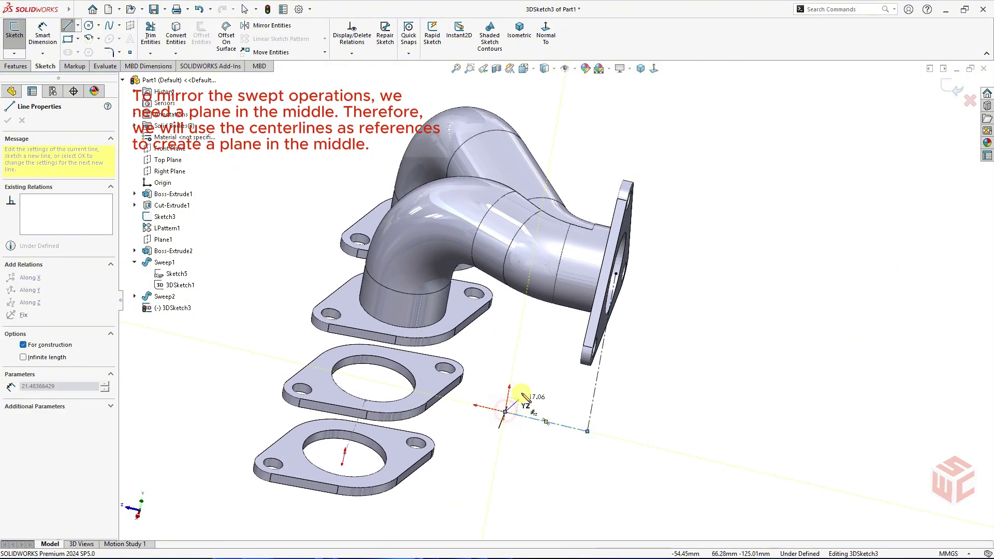
right_click(518, 396)
click(542, 397)
mouse_move(542, 402)
middle_down()
mouse_move(626, 437)
mouse_move(513, 395)
middle_up()
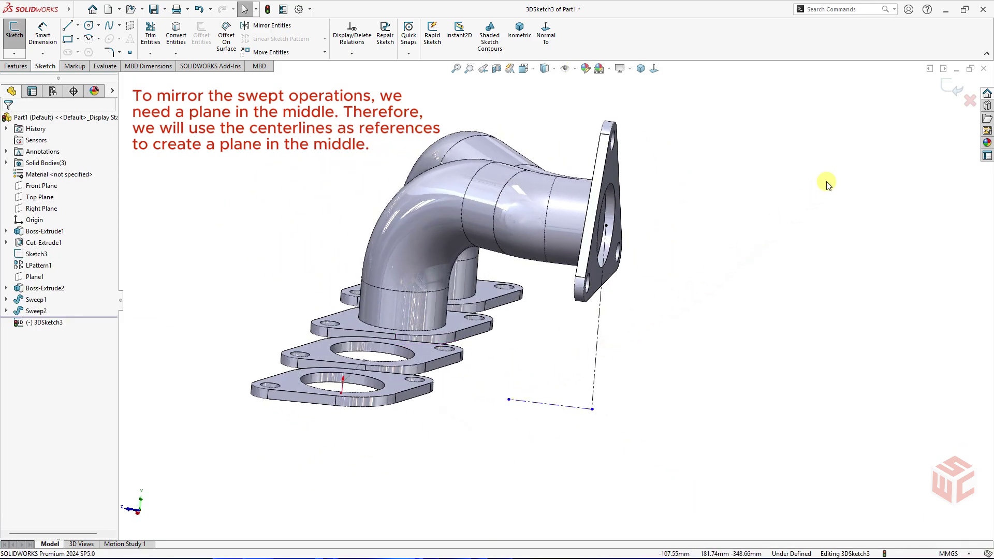
click(952, 88)
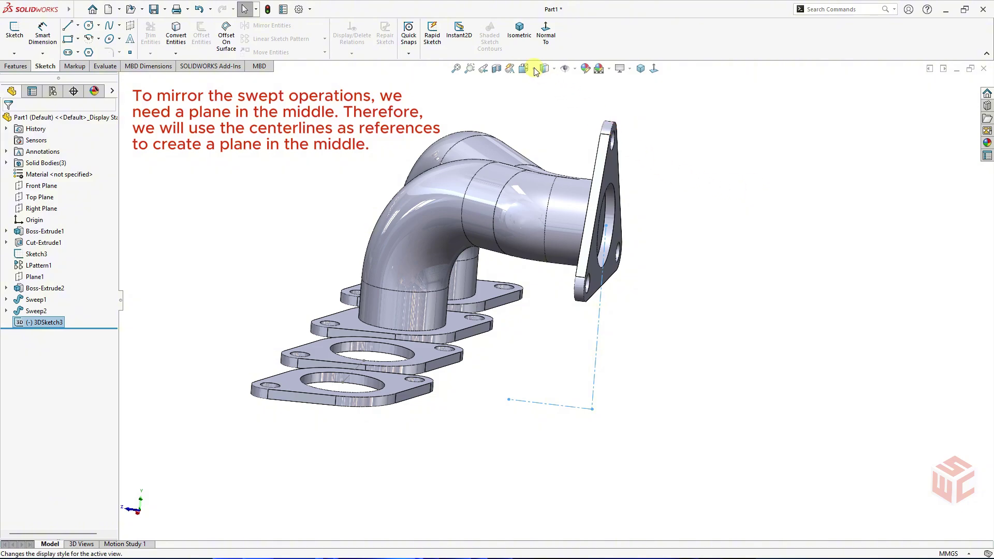
Step: Create reference Plane2 through Line1 and Line3 of 3DSketch3
click(520, 31)
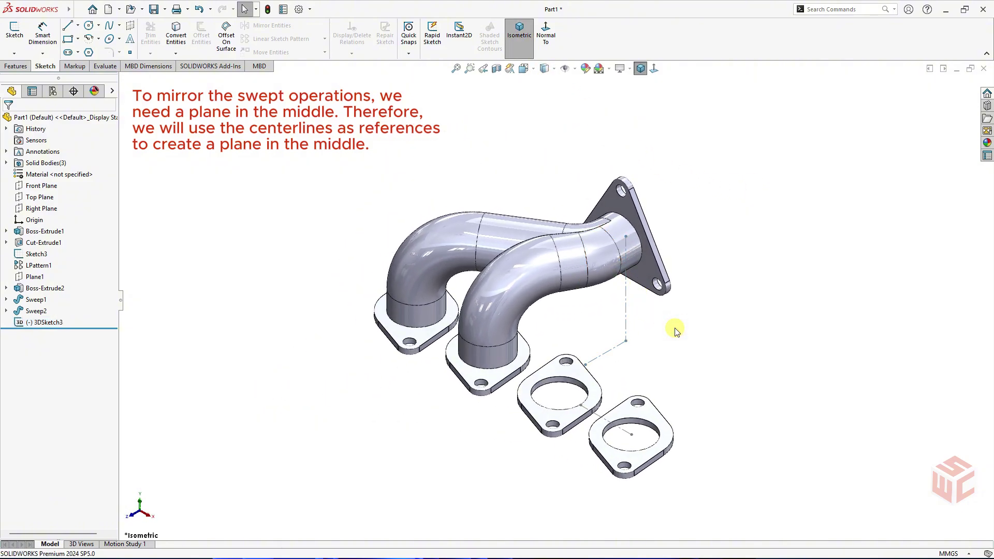
scroll(675, 332, down, 2)
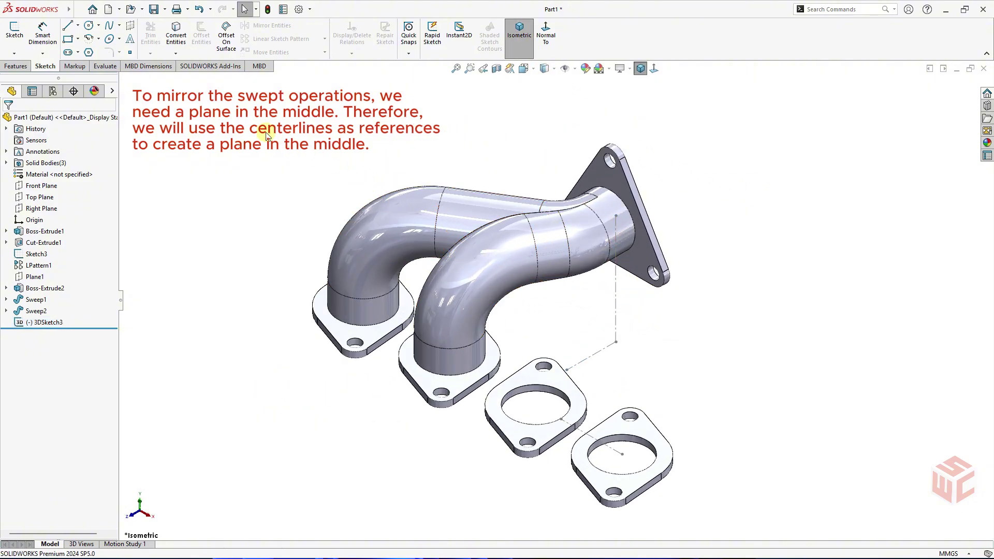
click(23, 66)
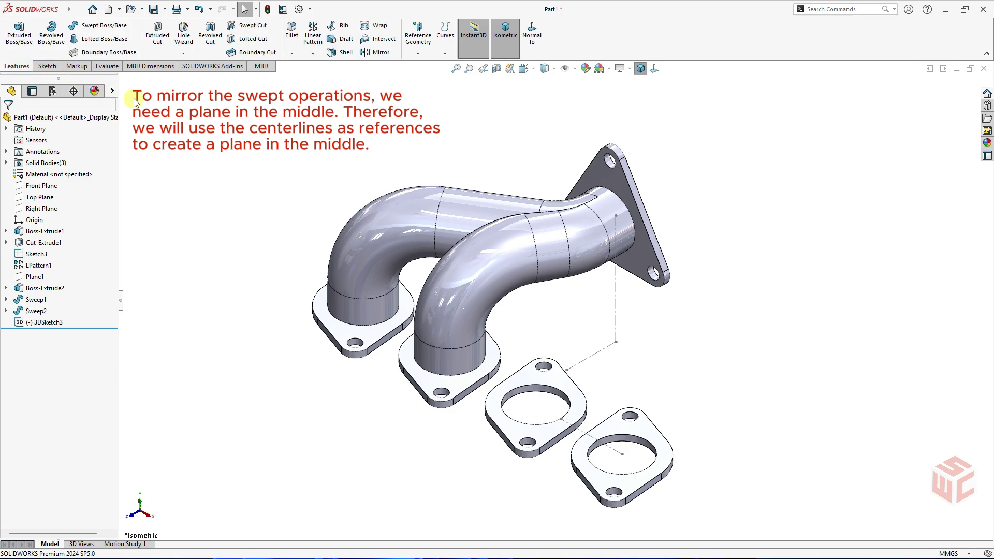
click(418, 54)
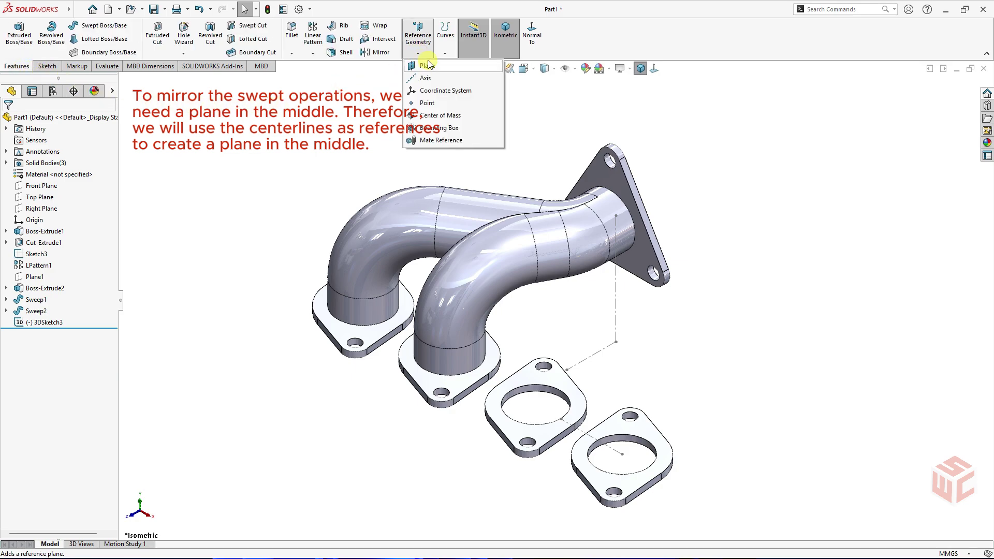
click(428, 67)
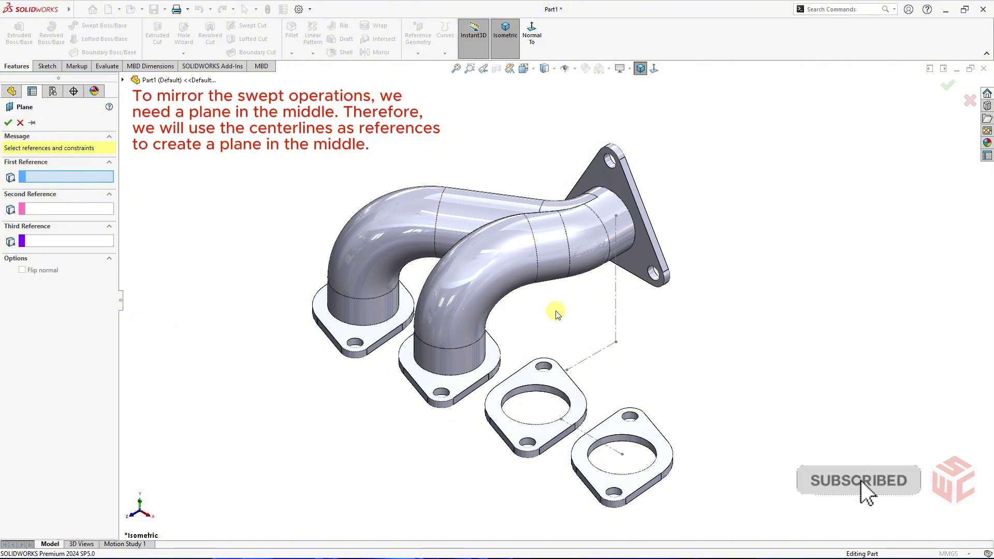
click(615, 316)
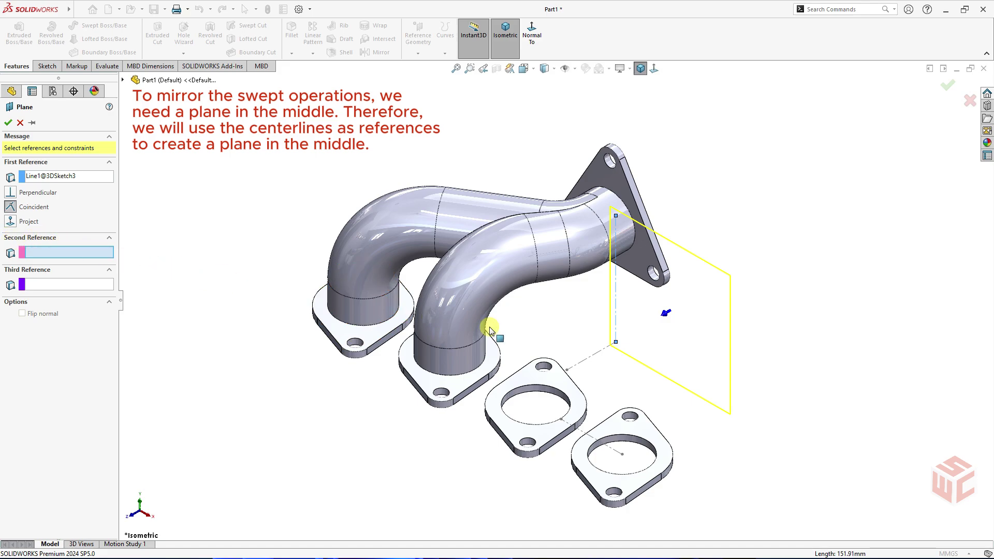
click(591, 355)
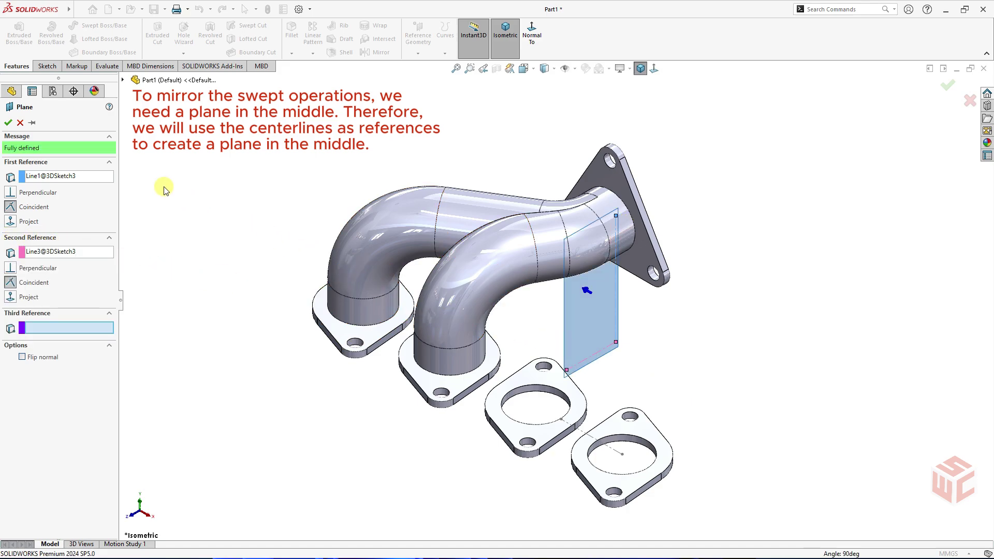
click(8, 123)
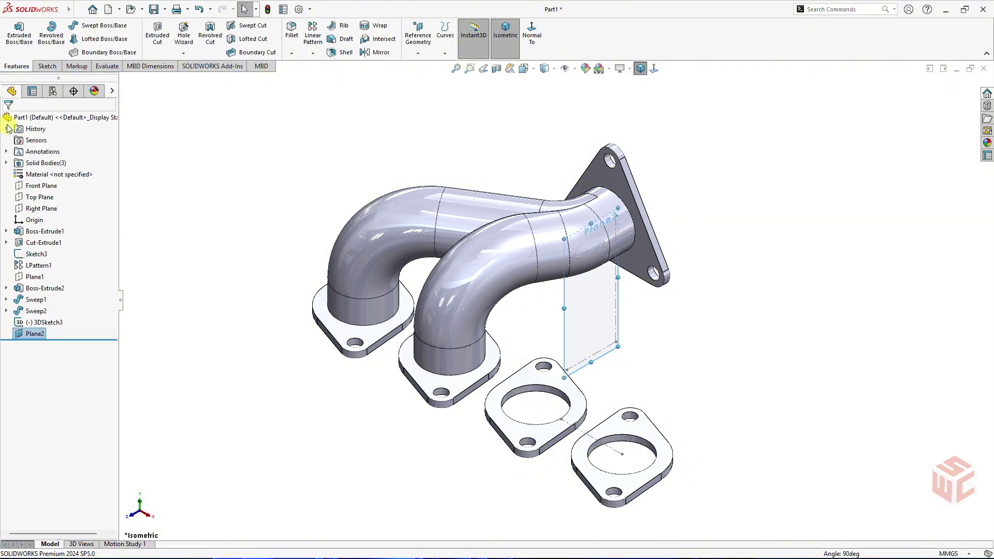
click(655, 348)
Step: Mirror Sweep1 and Sweep2 across Plane2 as Mirror1
middle_drag(655, 349, 636, 321)
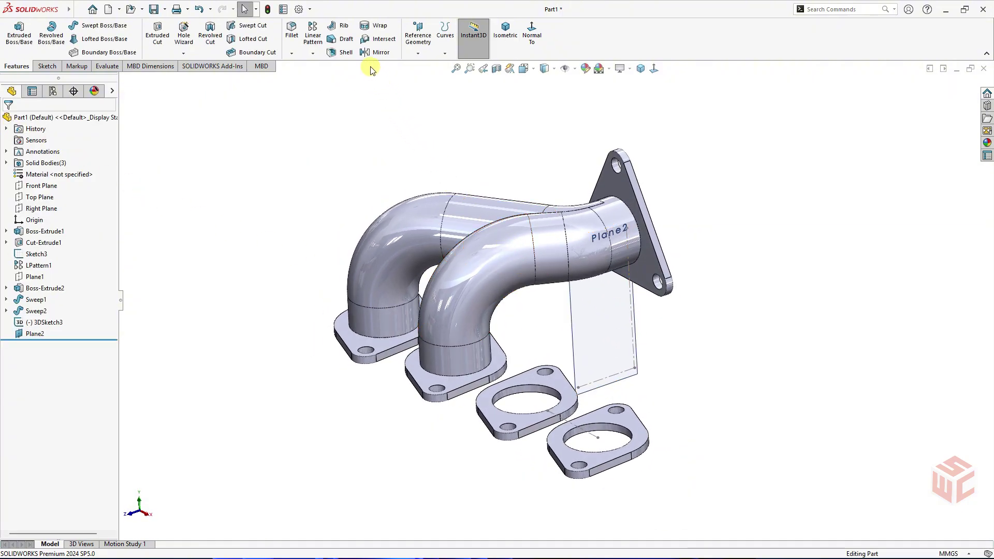
click(387, 54)
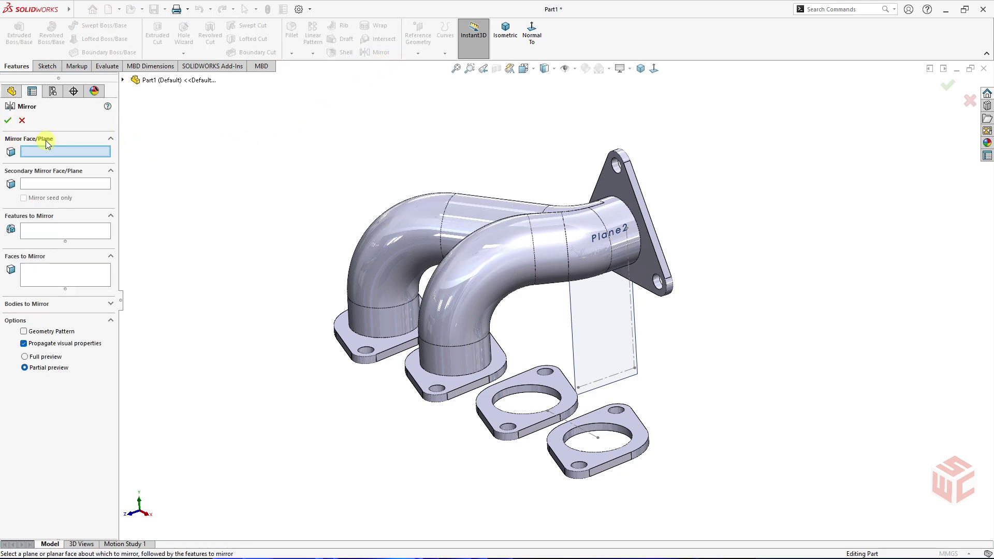
click(591, 321)
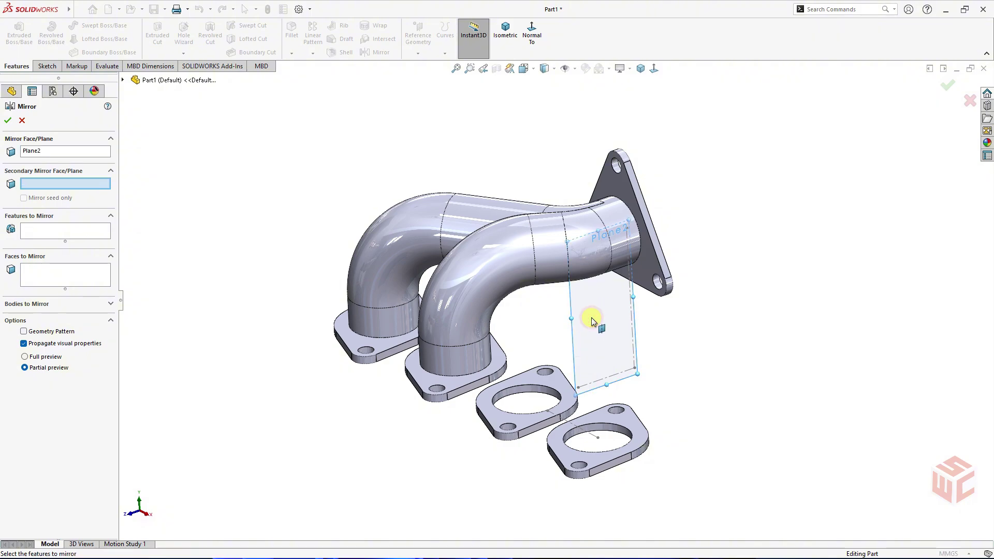
click(48, 227)
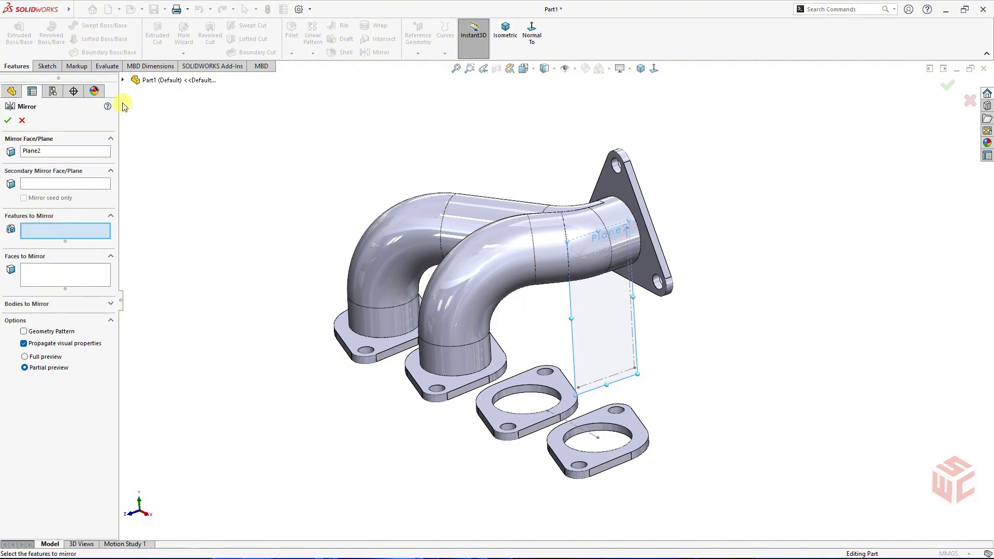
click(123, 81)
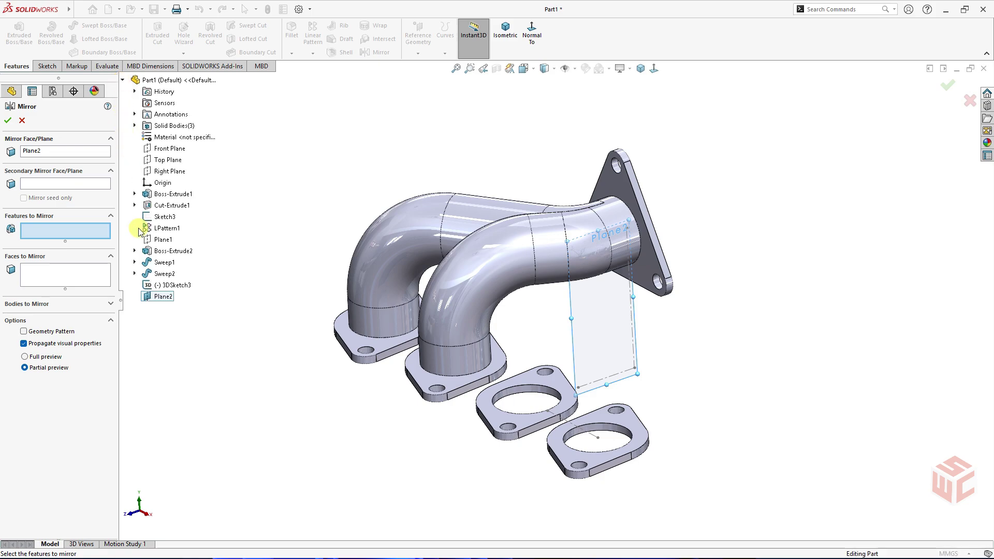
click(161, 263)
click(163, 274)
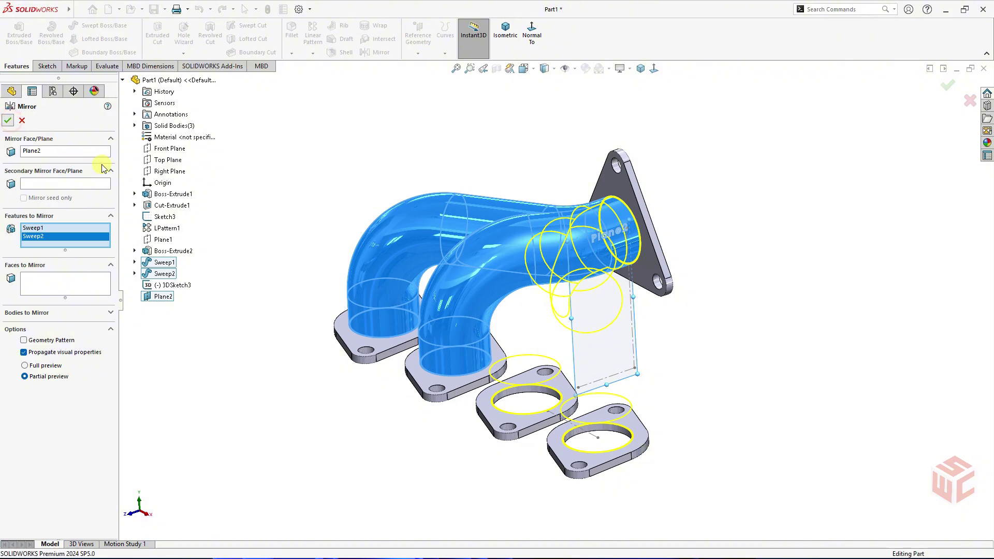
right_click(273, 212)
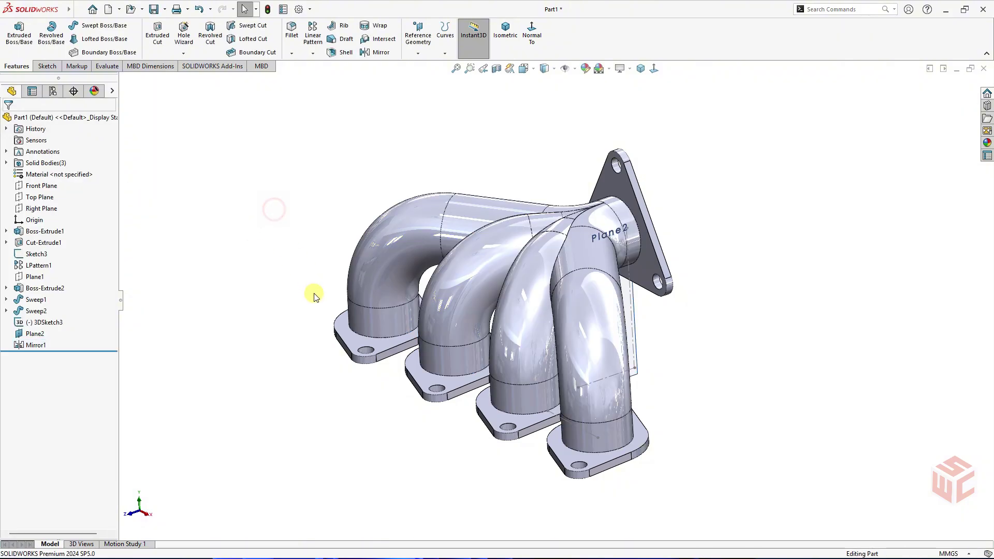
Step: Hide Plane2 and 3DSketch3, then open the Insert > Features menu
mouse_move(356, 359)
middle_down()
mouse_move(264, 338)
mouse_move(206, 355)
mouse_move(328, 351)
mouse_move(630, 411)
middle_up()
click(636, 390)
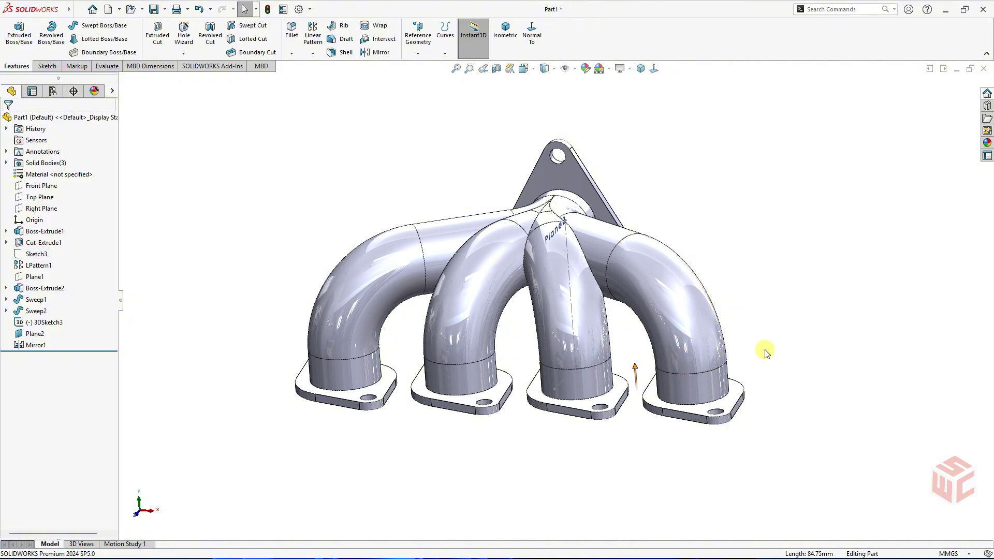
middle_drag(763, 348, 671, 347)
click(644, 348)
click(706, 321)
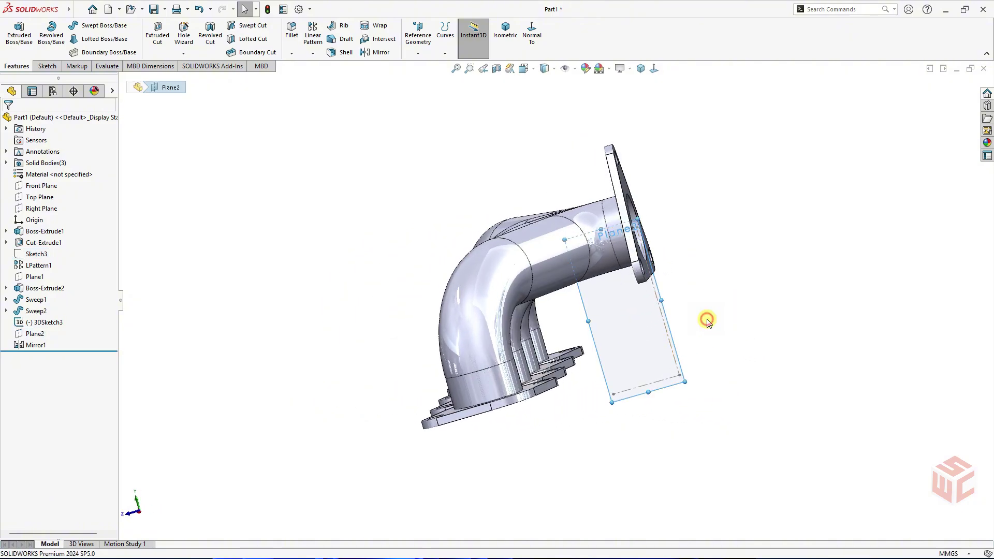
click(672, 337)
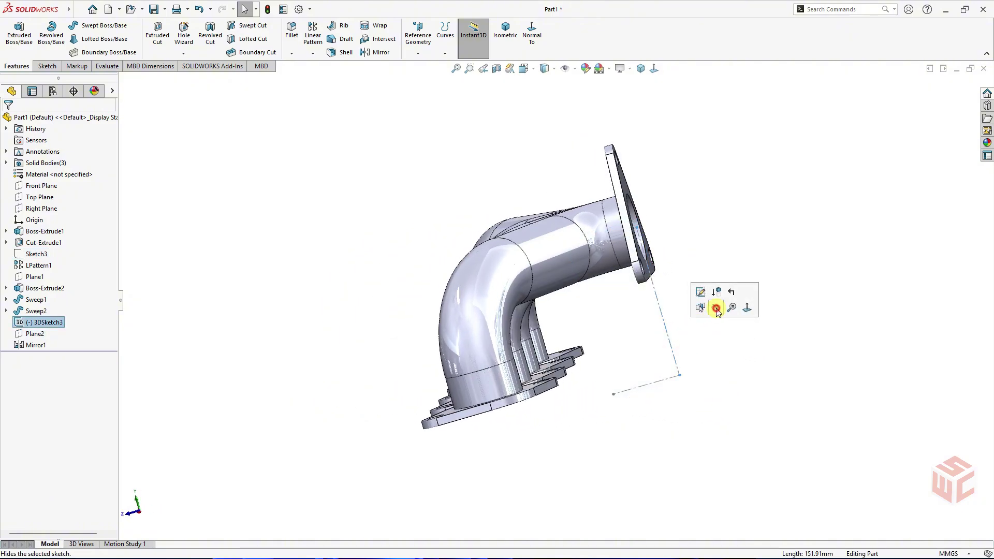
click(718, 310)
mouse_move(594, 337)
middle_down()
mouse_move(724, 325)
mouse_move(665, 288)
mouse_move(688, 340)
middle_up()
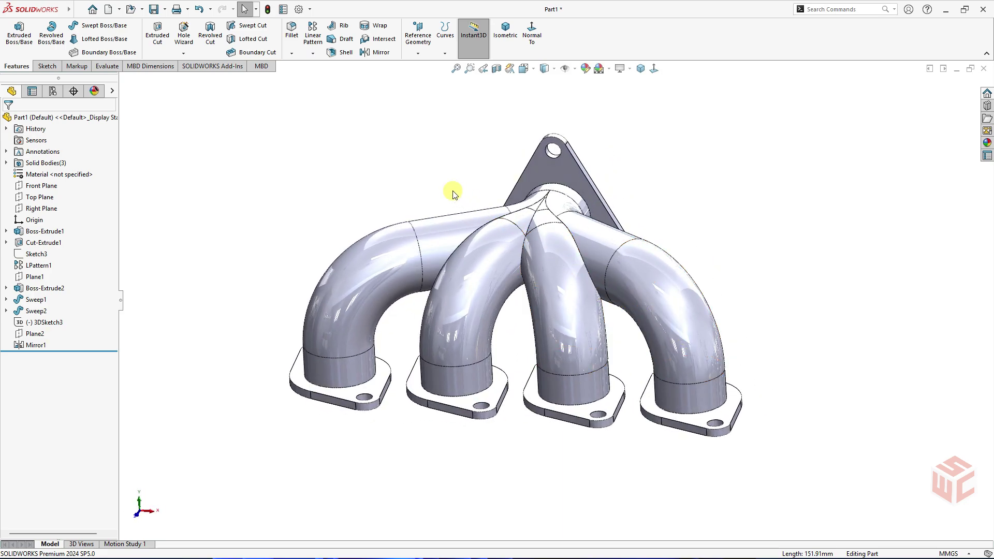
click(139, 9)
mouse_move(159, 55)
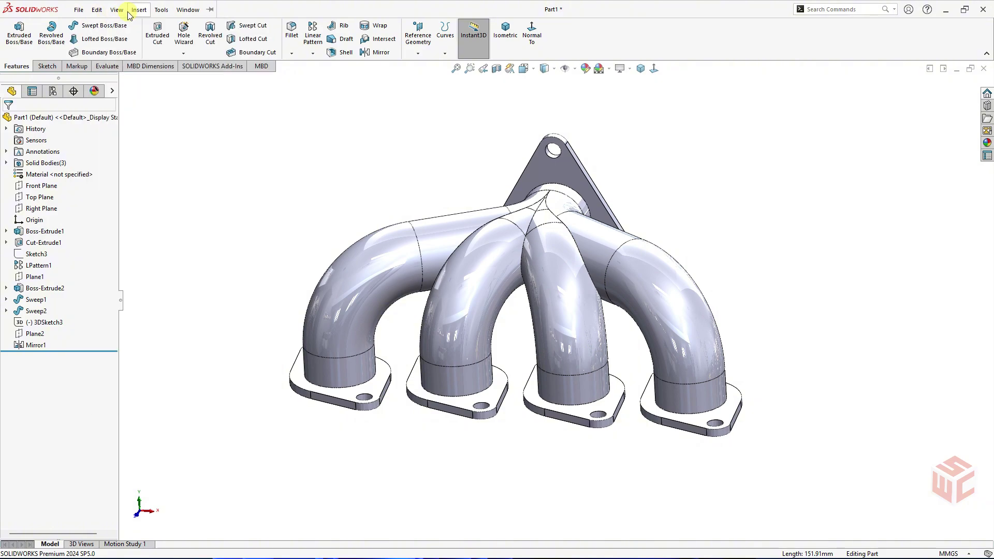
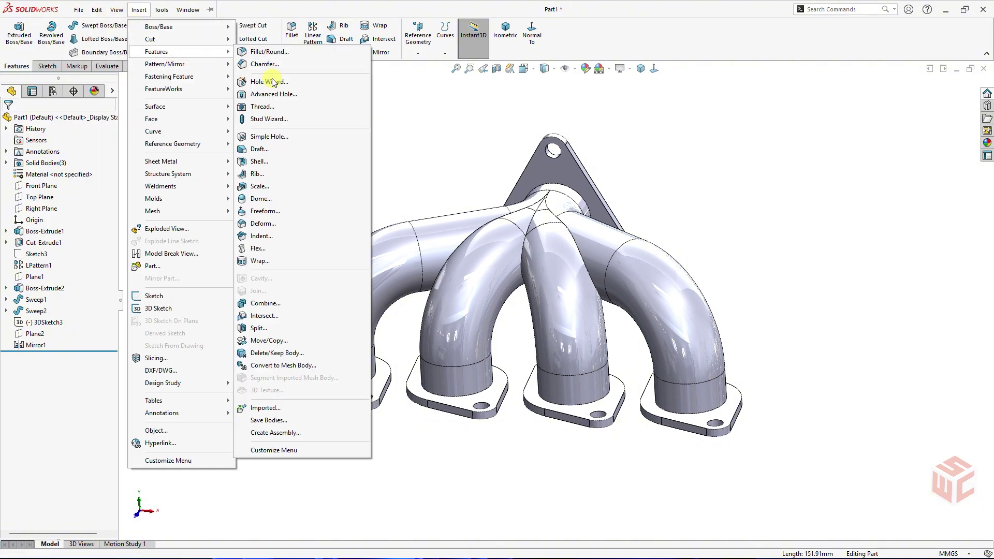
Step: Combine the Mirror1, LPattern1 and Cut-Extrude1 bodies with Add, confirming one solid body remains
click(271, 308)
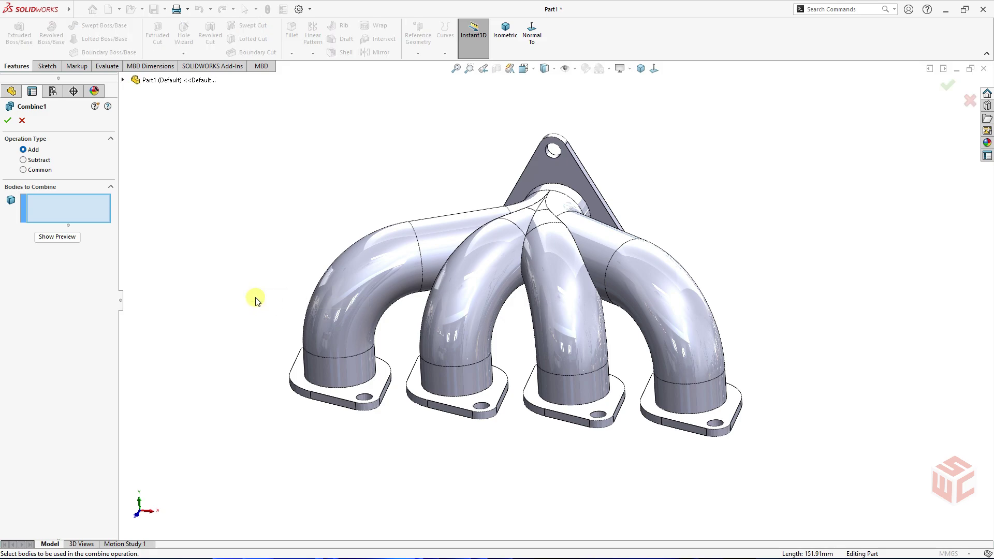
click(403, 280)
click(584, 413)
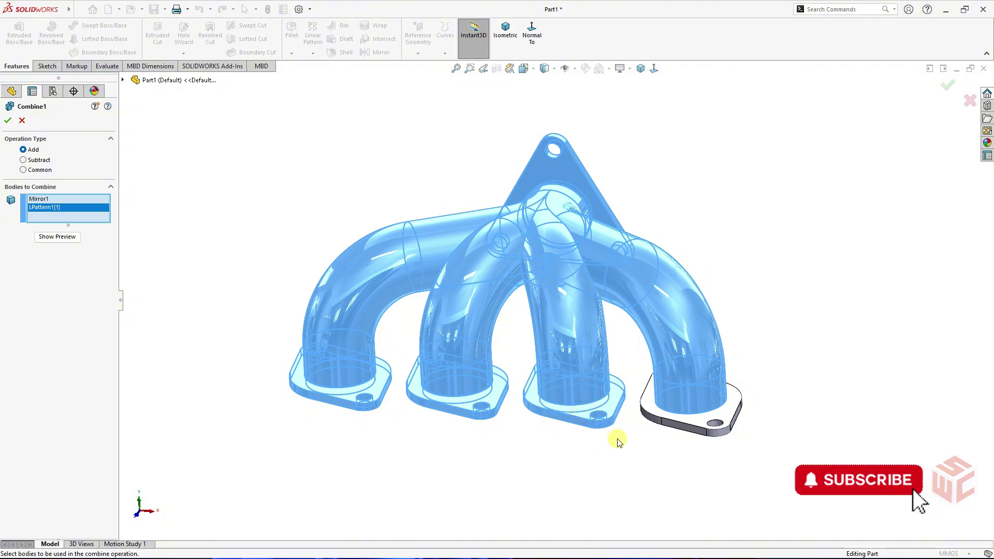
click(702, 433)
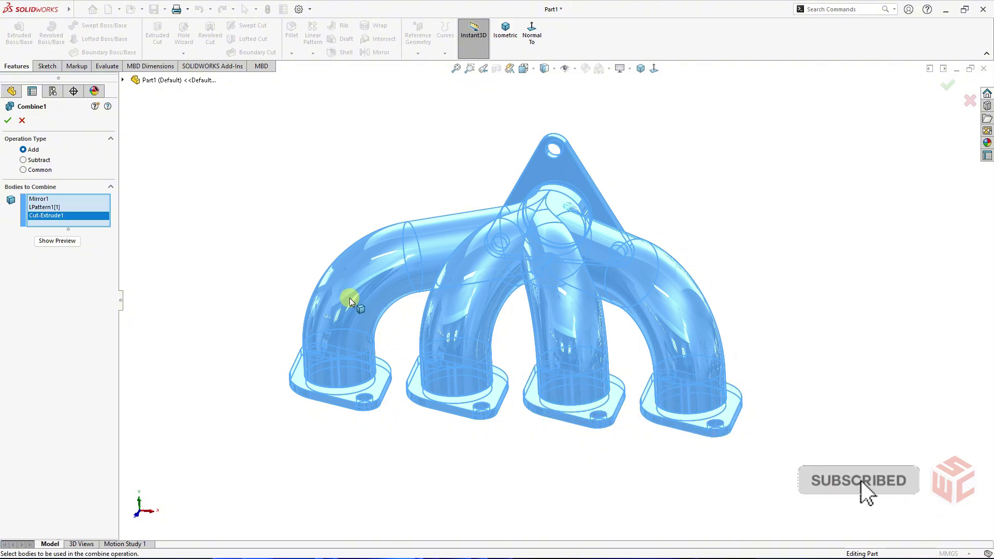
click(10, 121)
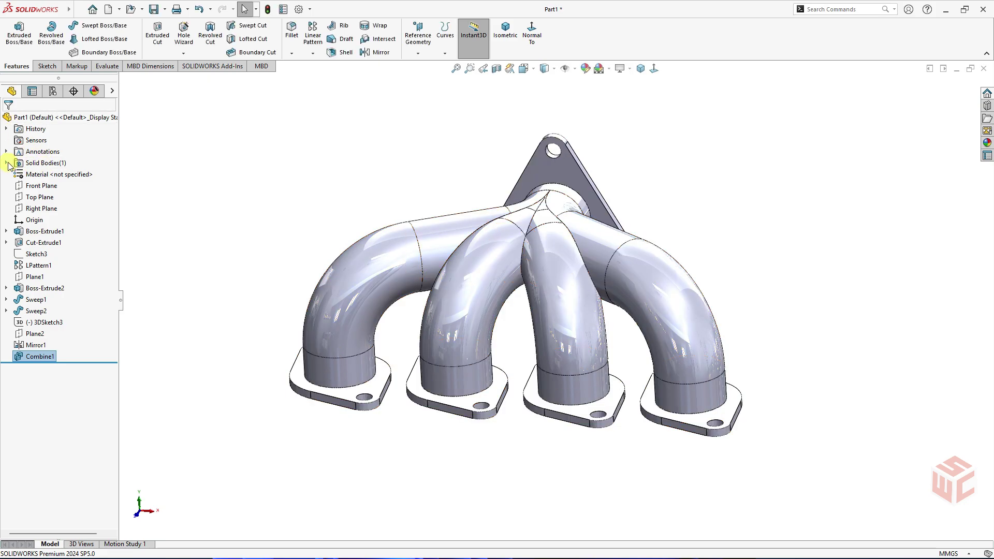
double_click(35, 163)
click(196, 207)
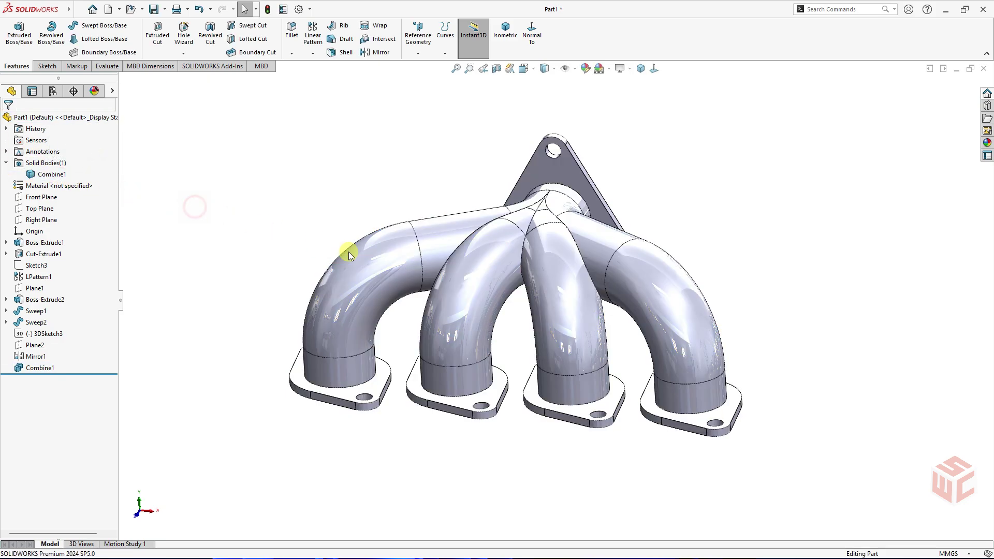
Step: Start a Shell feature with a 1 mm wall thickness
key(f)
mouse_move(664, 381)
middle_down()
mouse_move(507, 363)
mouse_move(606, 382)
mouse_move(641, 421)
mouse_move(621, 402)
mouse_move(487, 390)
mouse_move(470, 402)
middle_up()
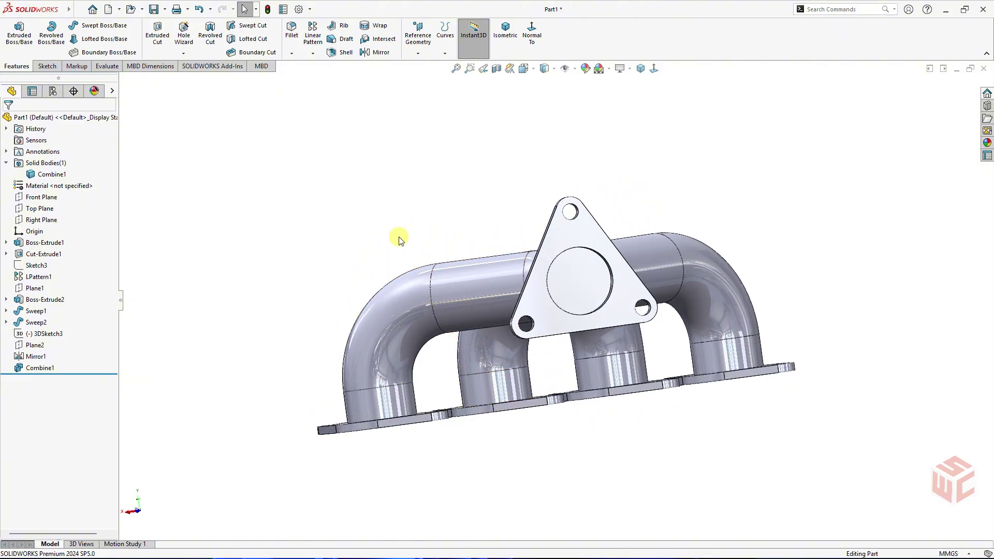
click(341, 53)
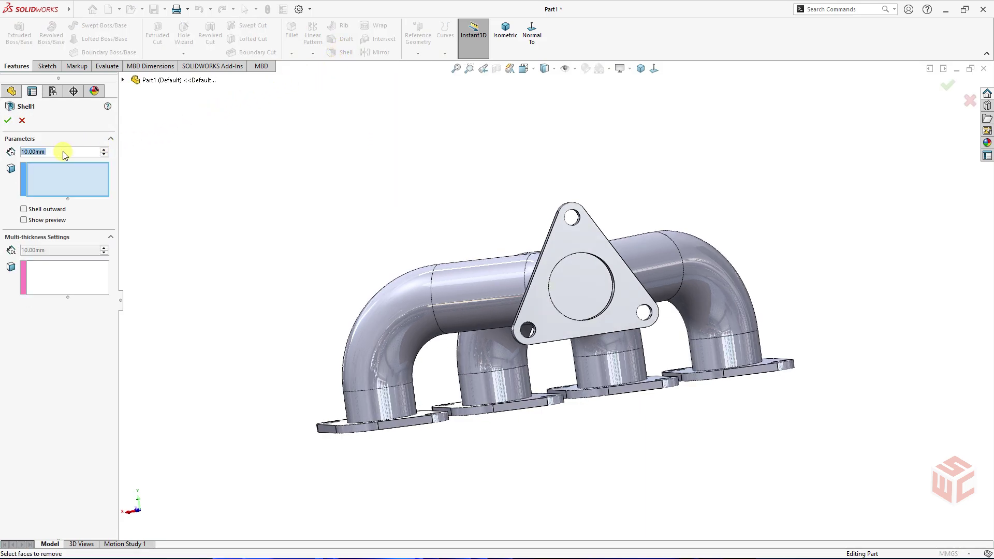
text(1)
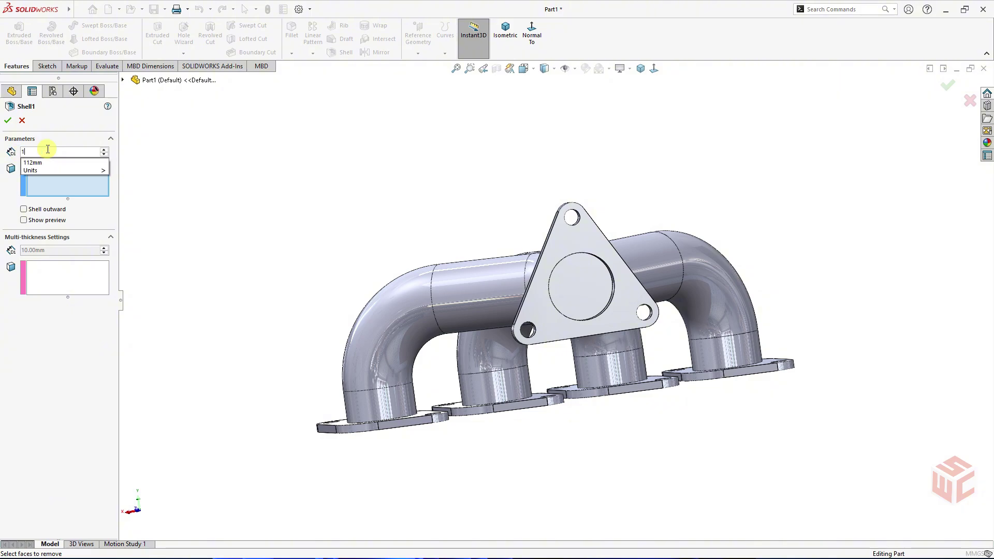
key(Return)
Step: Remove the outlet face and the four inlet flange faces, then apply the shell
click(582, 281)
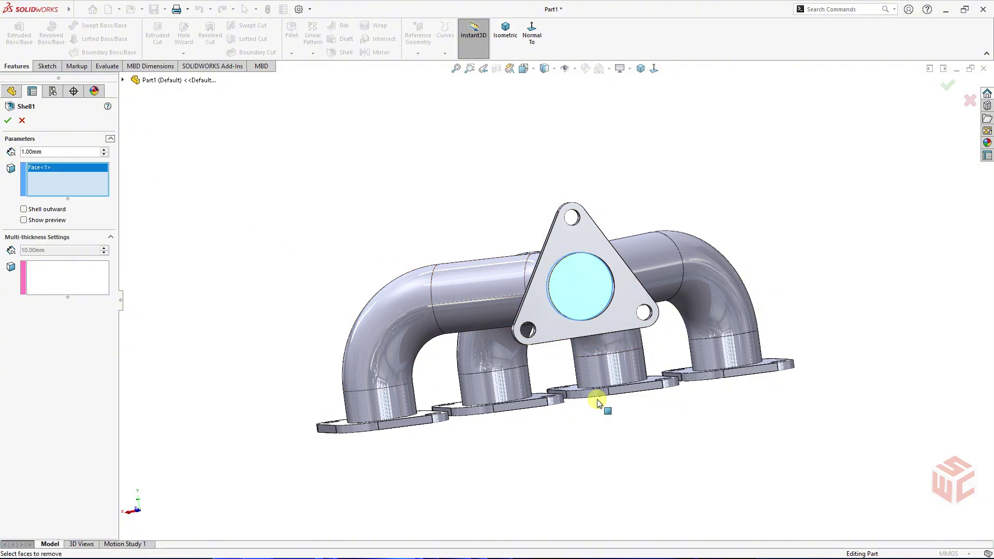
mouse_move(599, 399)
middle_down()
mouse_move(584, 395)
mouse_move(576, 322)
middle_up()
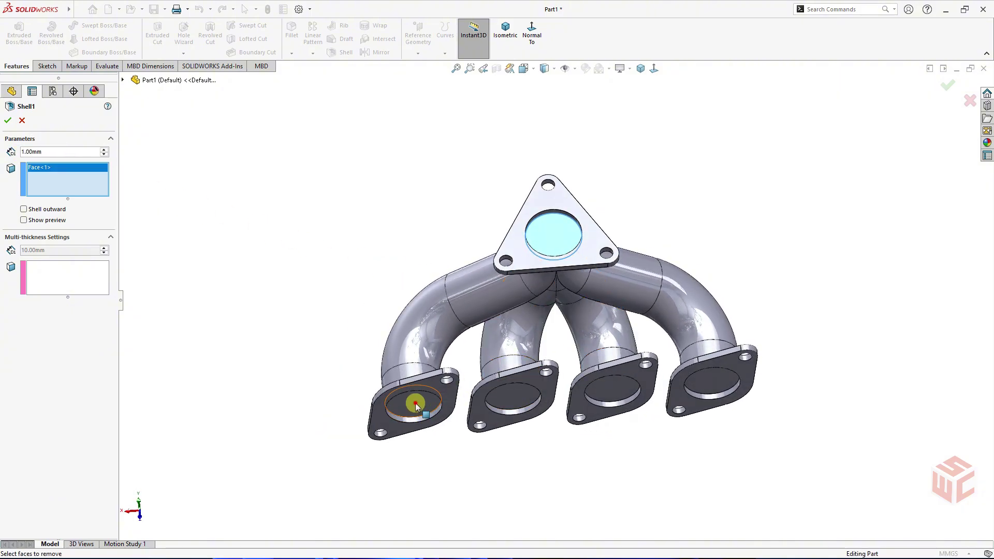
click(416, 404)
click(518, 398)
click(615, 391)
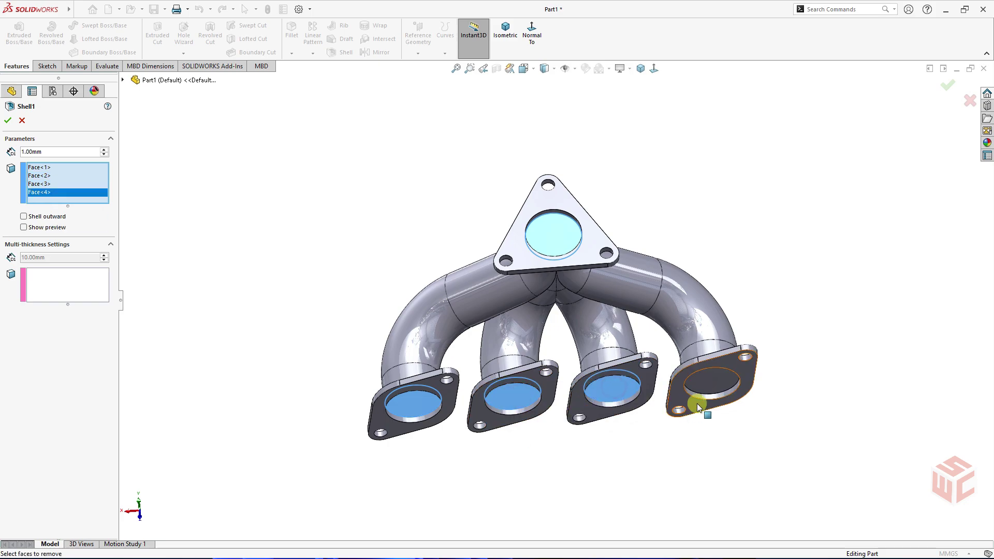
click(713, 386)
middle_drag(630, 406, 666, 416)
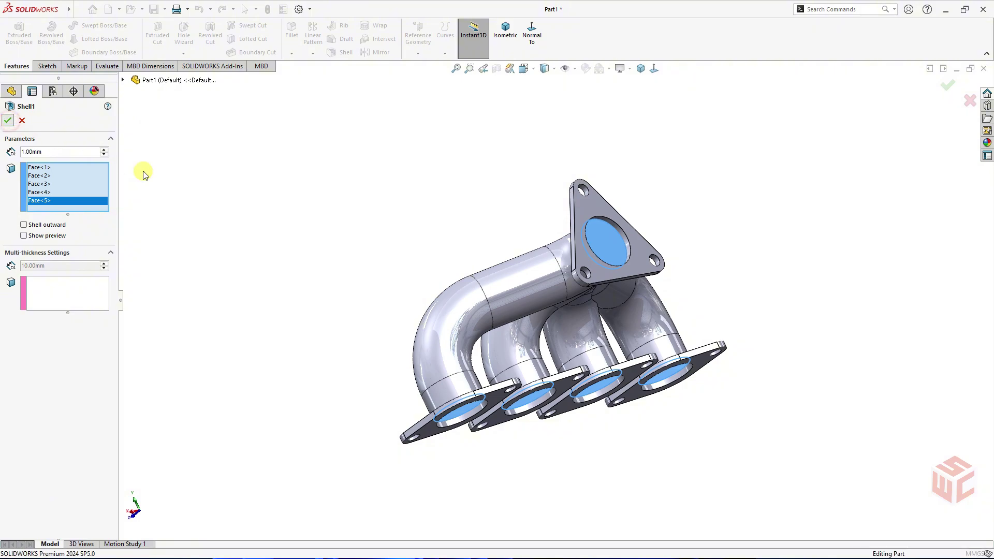
key(Return)
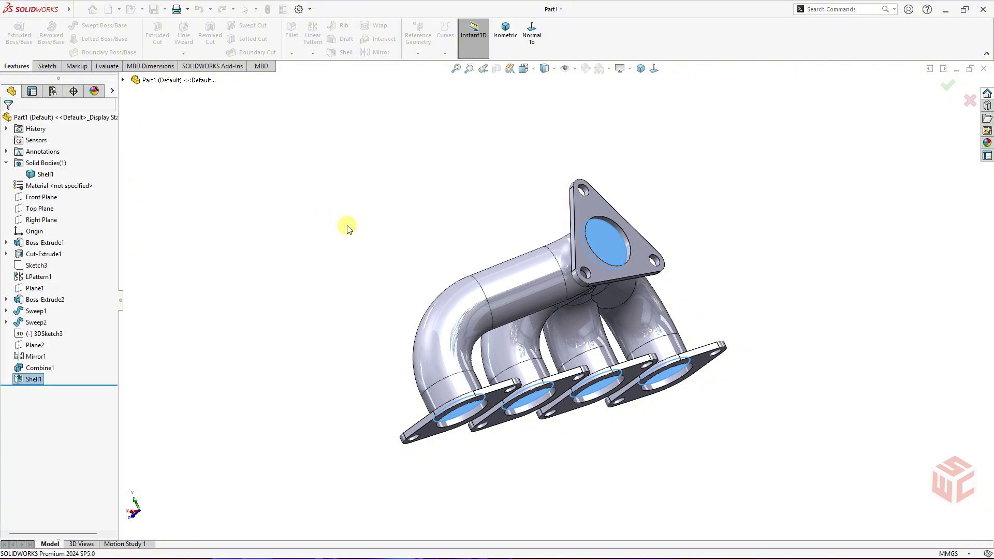
mouse_move(445, 317)
middle_down()
mouse_move(376, 196)
mouse_move(373, 169)
mouse_move(383, 369)
mouse_move(568, 446)
mouse_move(533, 477)
mouse_move(530, 468)
middle_up()
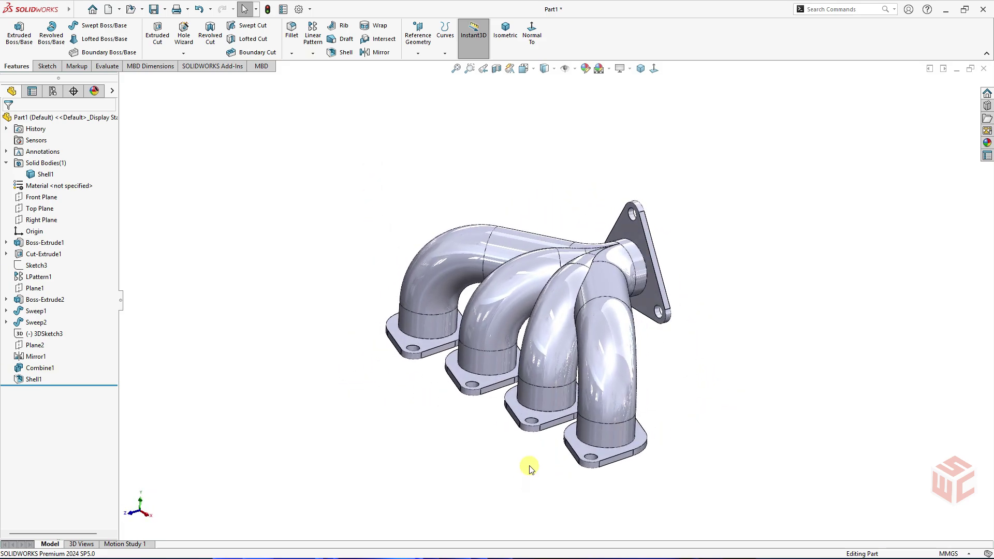
click(496, 70)
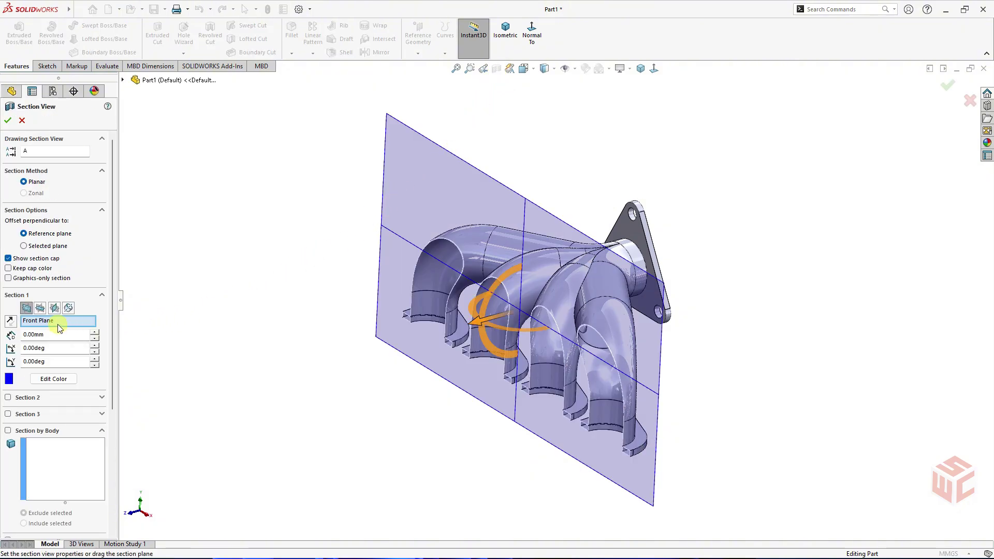
click(40, 309)
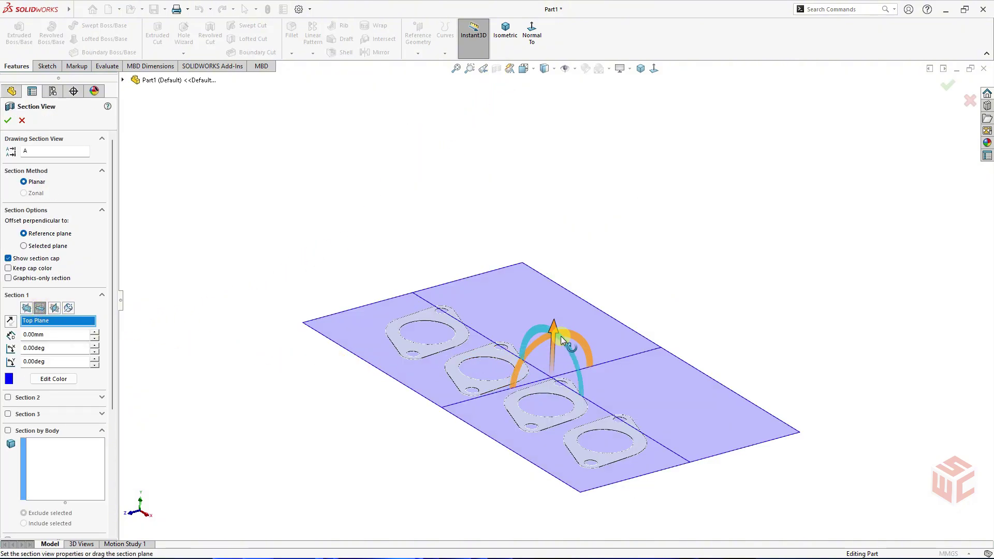
mouse_move(556, 331)
mouse_down()
mouse_move(558, 210)
mouse_move(582, 284)
mouse_up()
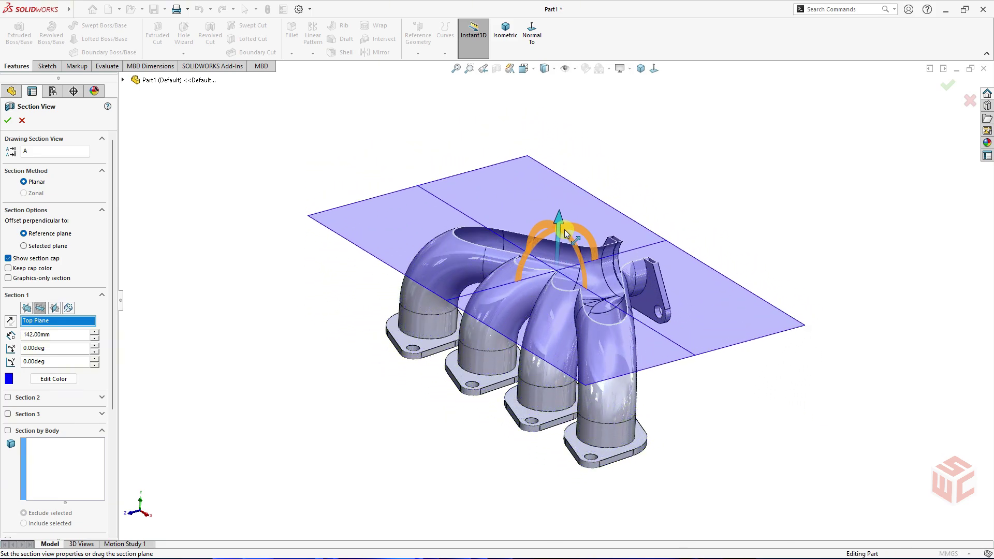
key(Escape)
mouse_move(651, 337)
middle_down()
mouse_move(739, 311)
mouse_move(792, 327)
mouse_move(759, 349)
mouse_move(670, 299)
mouse_move(677, 312)
mouse_move(404, 348)
middle_up()
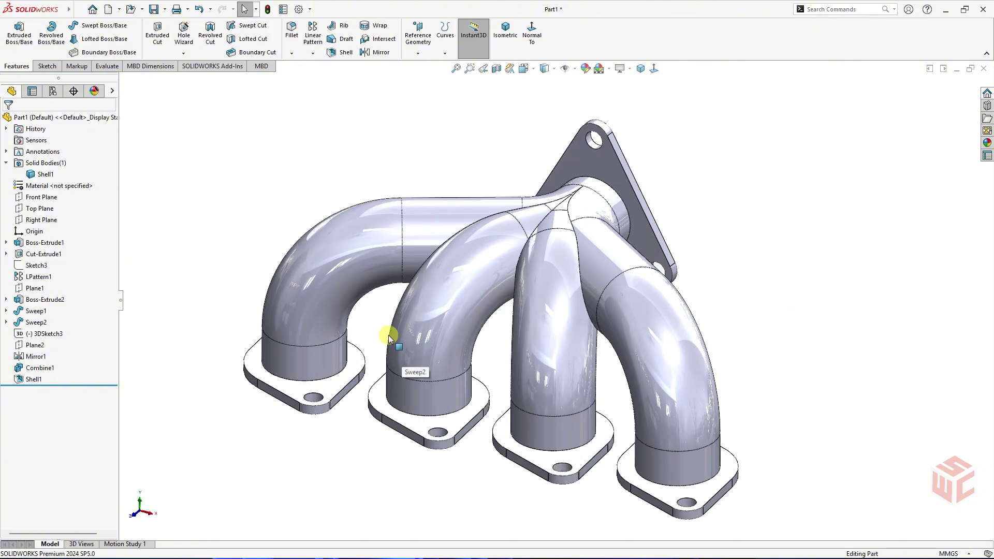
Step: Start a 10 mm fillet on the four pipe-end faces
click(293, 33)
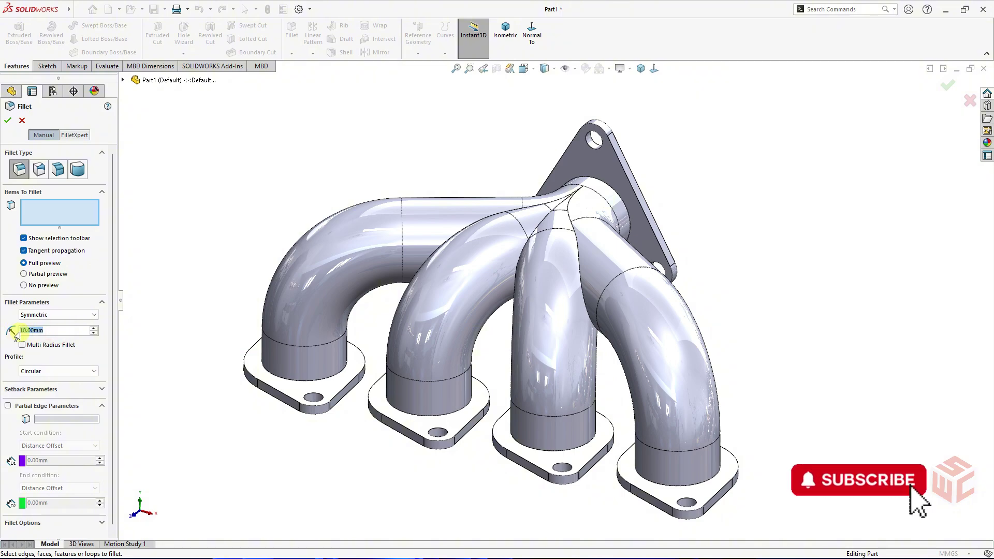
mouse_move(249, 378)
middle_down()
mouse_move(313, 415)
mouse_move(277, 405)
middle_up()
scroll(277, 405, down, 2)
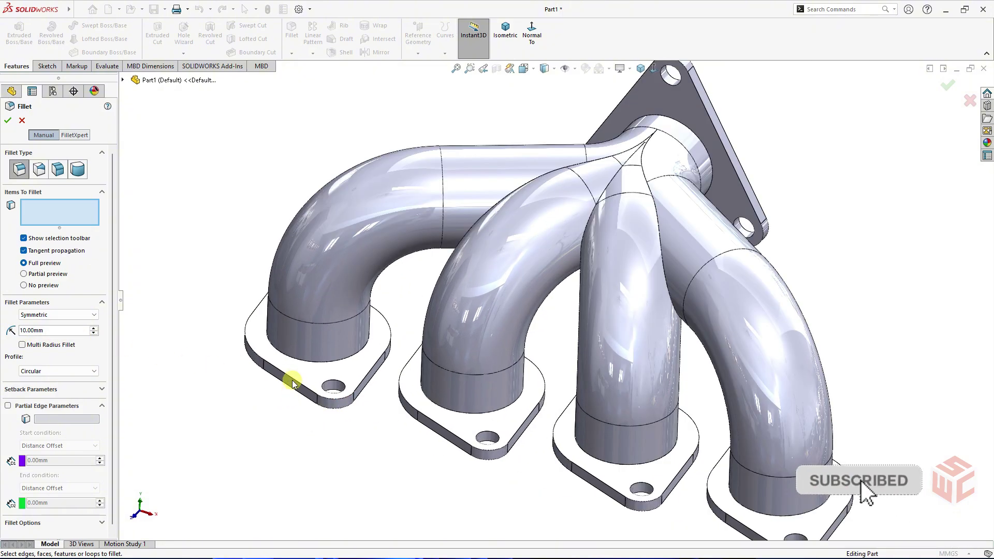
click(315, 352)
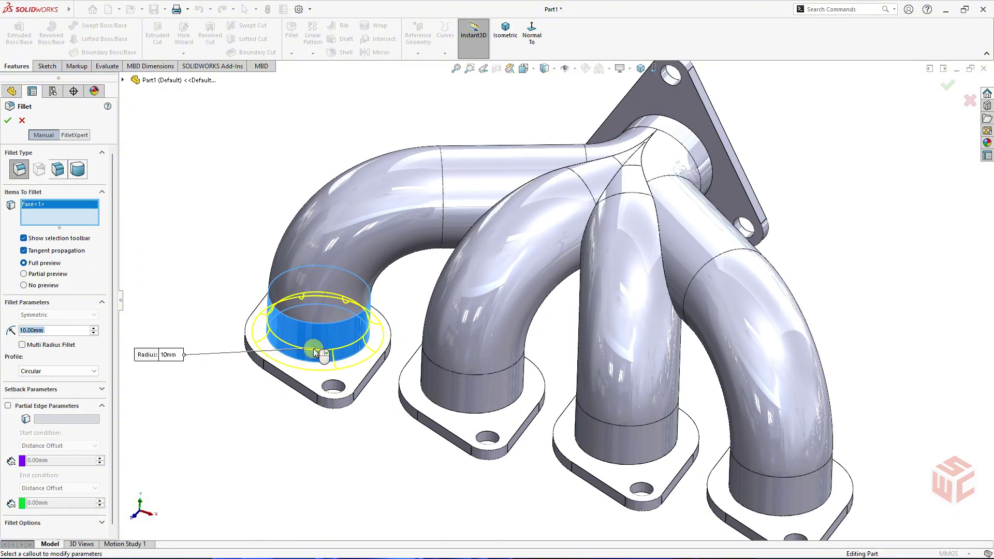
click(448, 393)
click(610, 438)
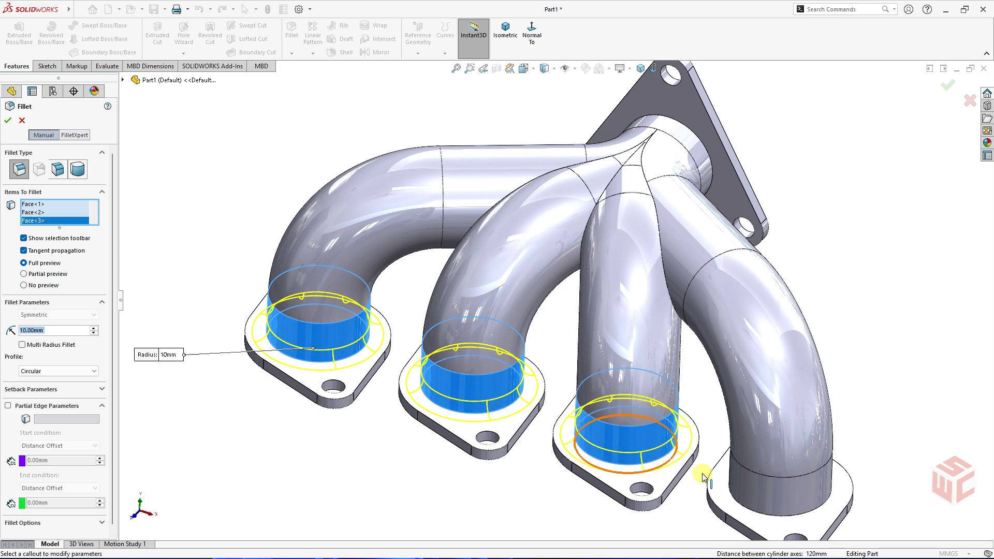
click(759, 484)
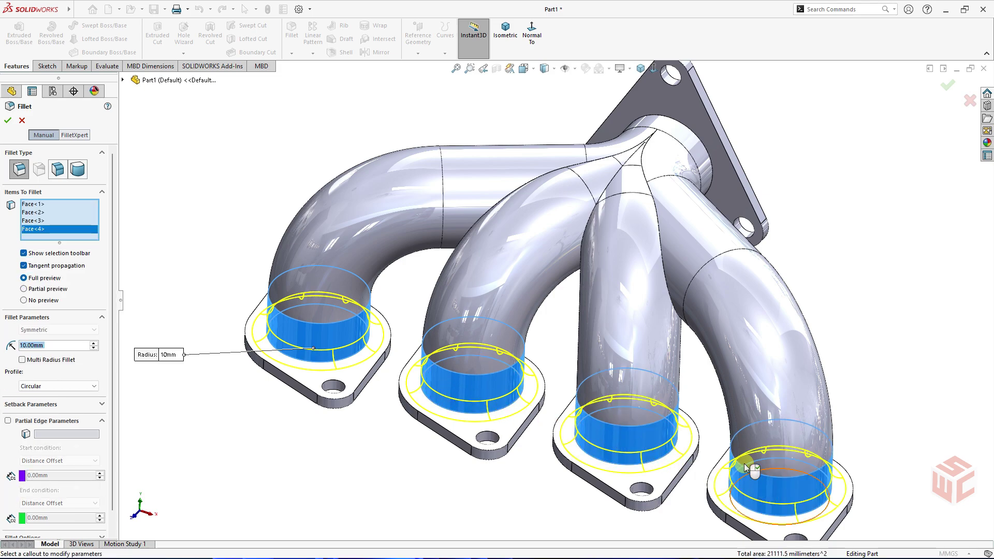
Step: Add the top outlet face and three pipe-junction edges, then apply the fillet
click(695, 145)
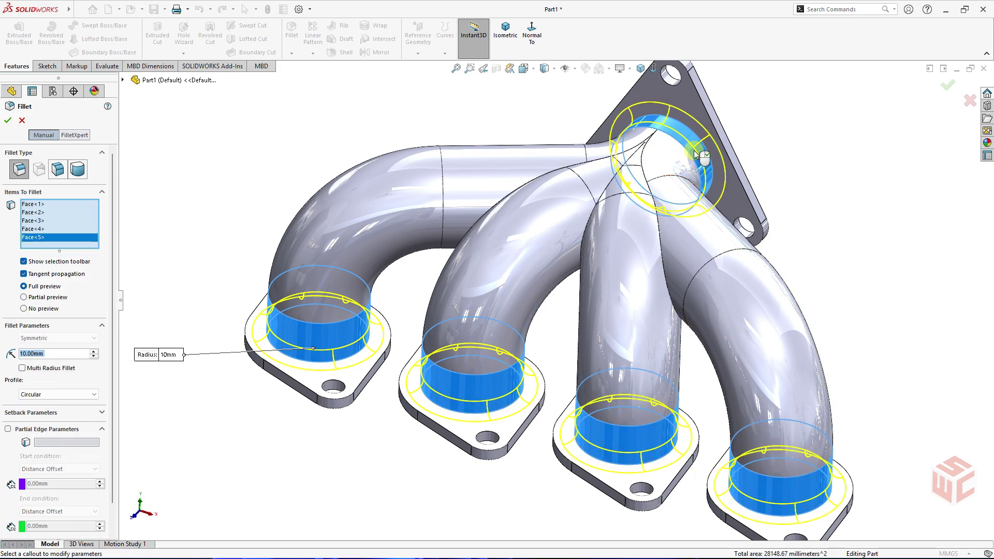
click(659, 226)
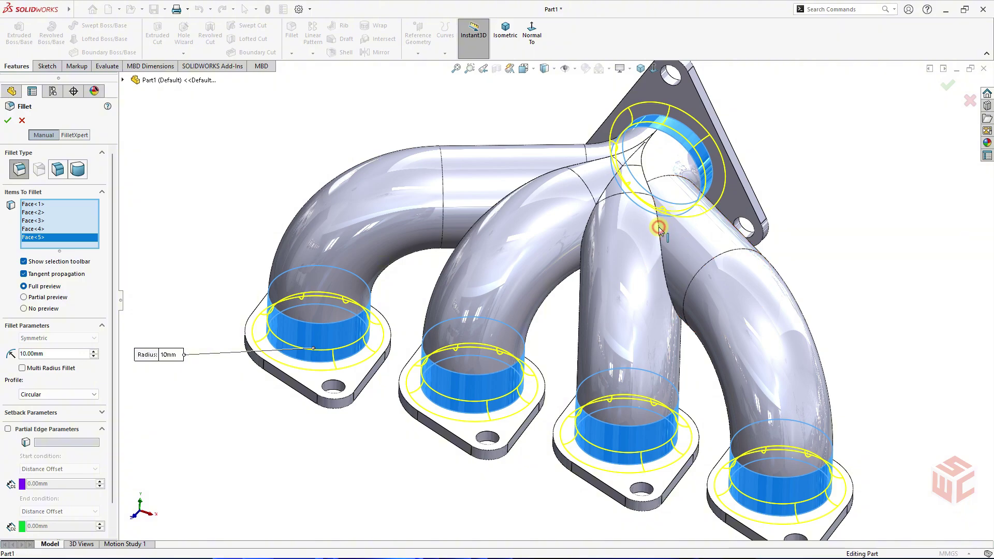
click(591, 220)
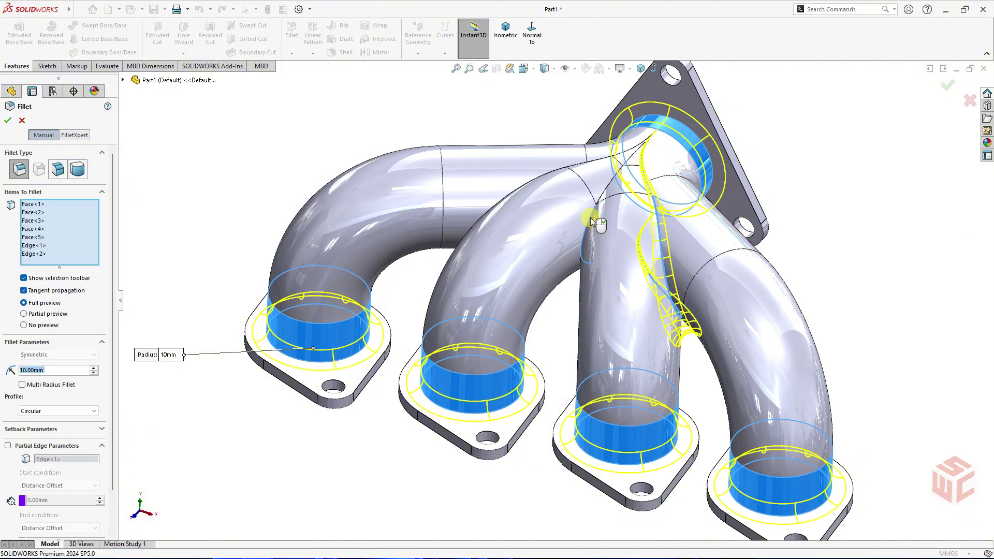
mouse_move(533, 178)
middle_down()
mouse_move(560, 207)
mouse_move(534, 178)
middle_up()
click(534, 178)
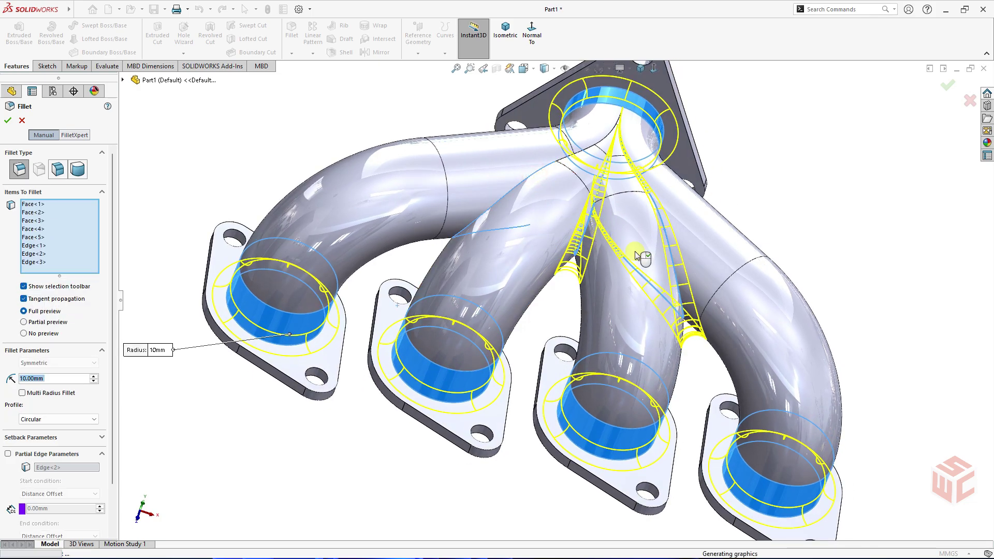
mouse_move(635, 251)
middle_down()
mouse_move(765, 296)
mouse_move(740, 248)
mouse_move(605, 163)
mouse_move(621, 129)
mouse_move(722, 248)
mouse_move(585, 241)
middle_up()
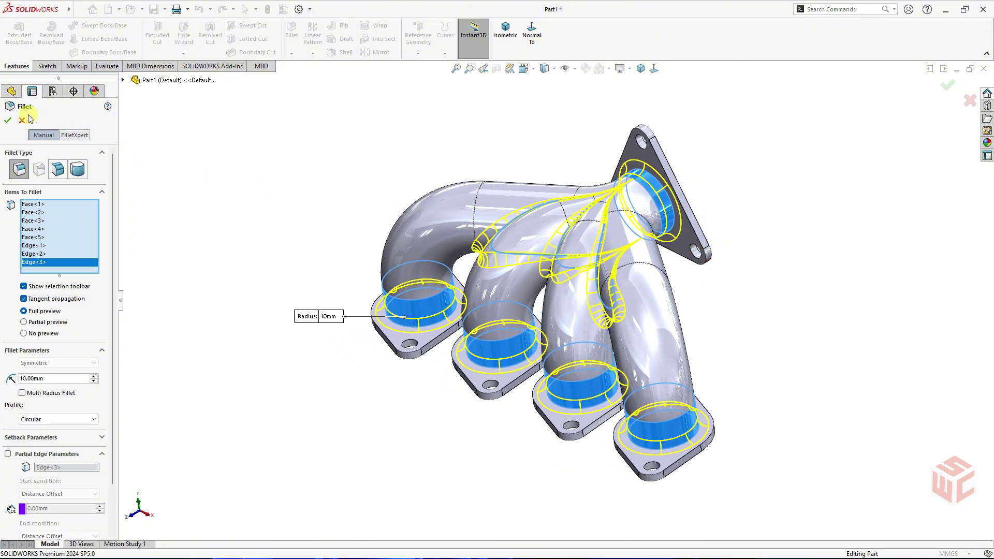
click(8, 123)
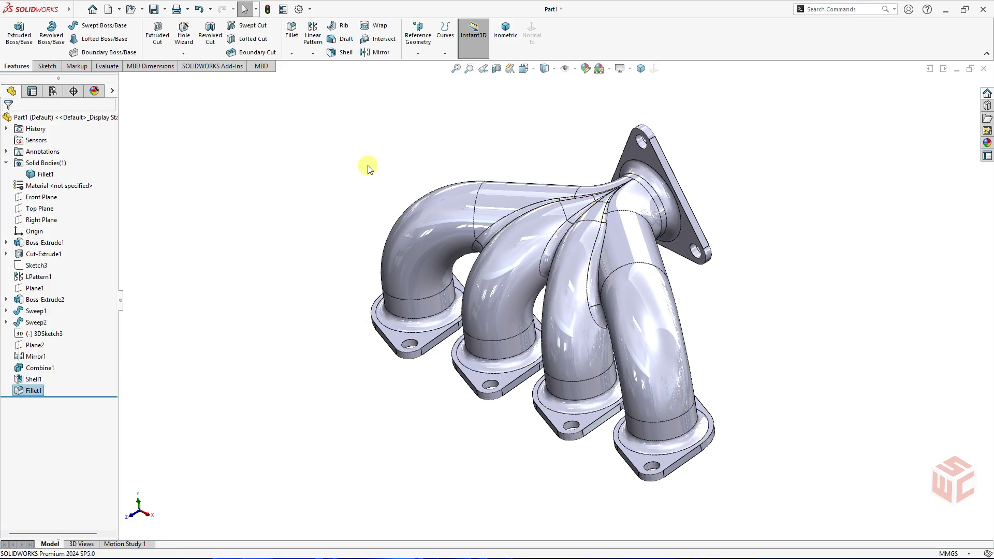
Step: Start a Chamfer with 1 mm distance at 45 degrees
mouse_move(474, 209)
middle_down()
mouse_move(681, 296)
mouse_move(683, 324)
mouse_move(722, 275)
mouse_move(721, 315)
mouse_move(657, 310)
middle_up()
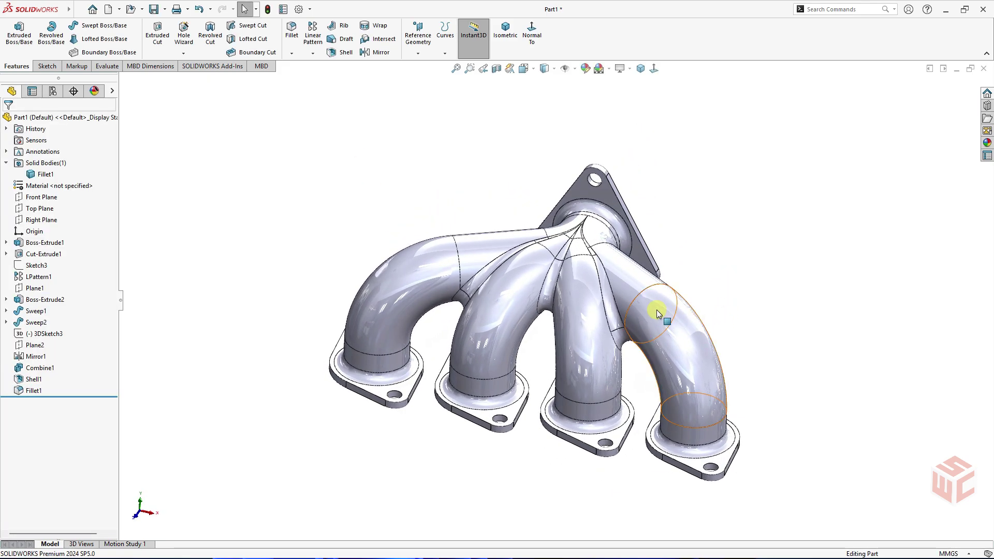
click(291, 54)
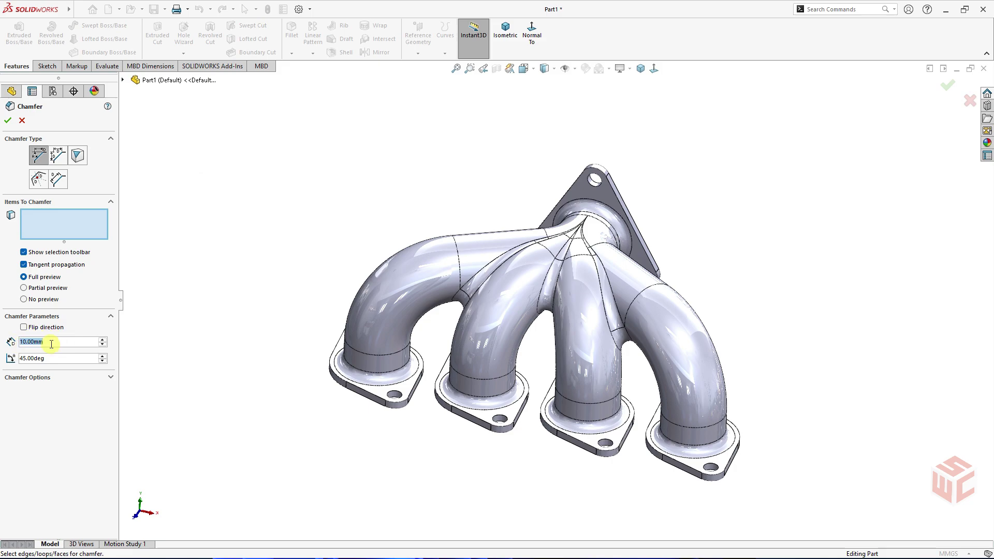
text(1)
scroll(387, 386, down, 3)
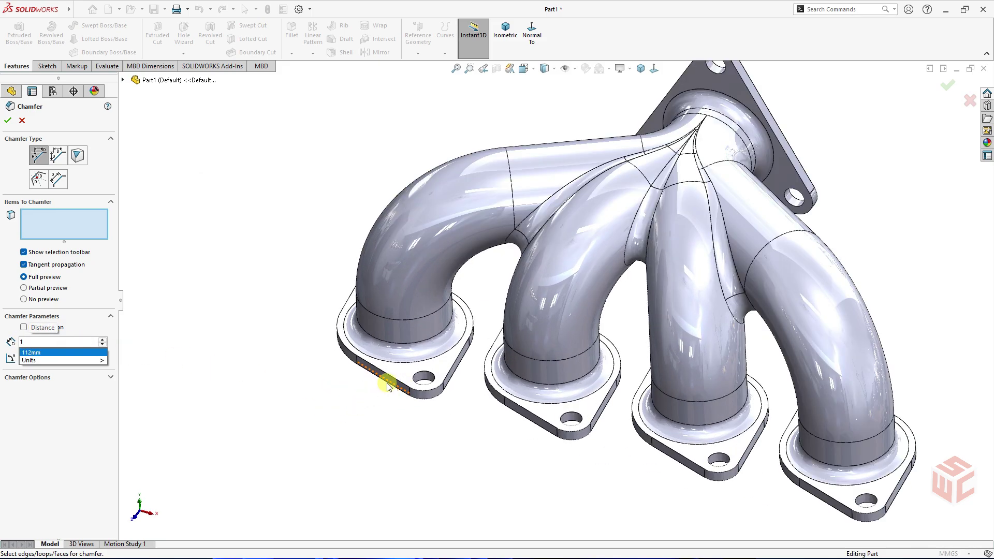
Step: Chamfer the four inlet flange faces and the outlet flange face
click(405, 376)
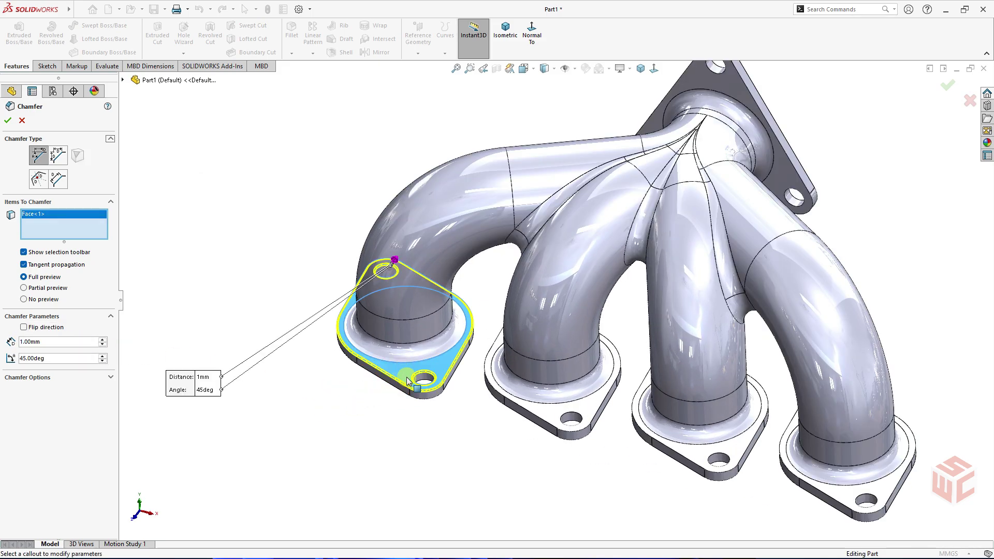
click(547, 416)
click(695, 459)
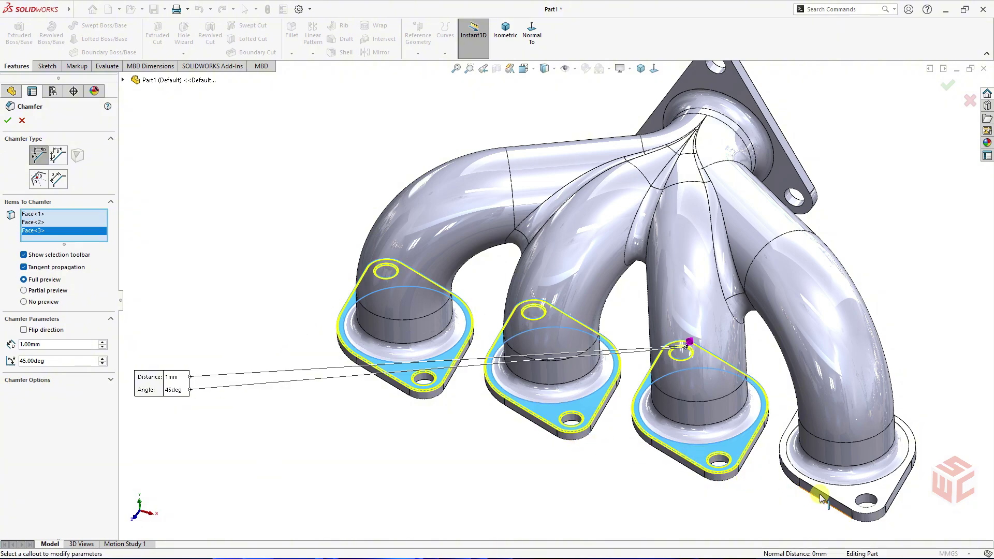
click(842, 500)
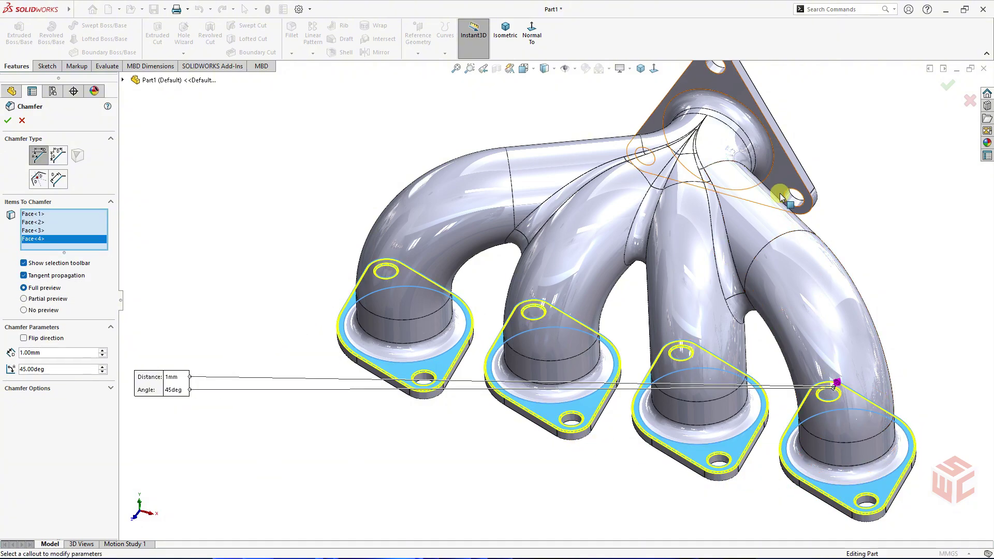
click(771, 135)
middle_drag(832, 250, 810, 224)
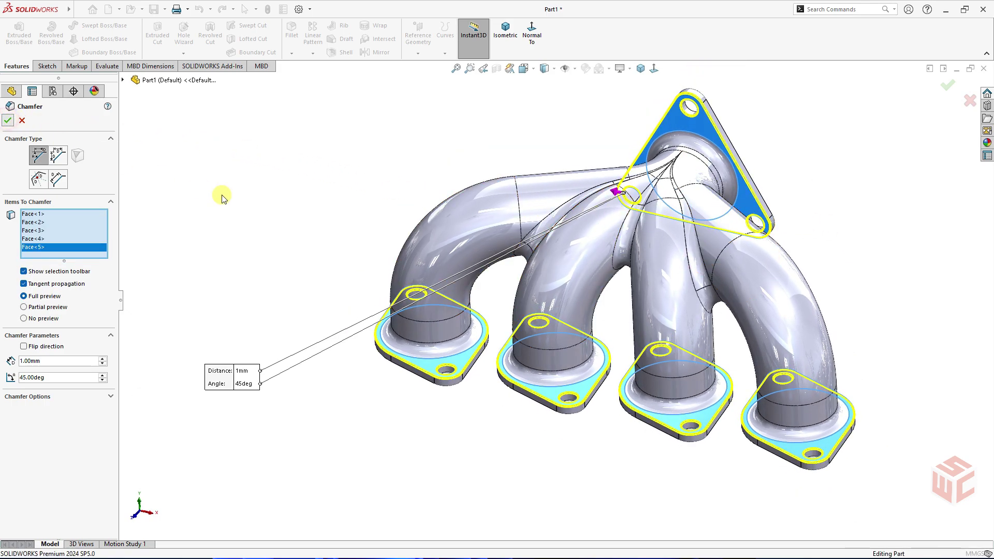
key(Return)
mouse_move(370, 202)
middle_down()
mouse_move(388, 204)
mouse_move(402, 173)
mouse_move(464, 173)
mouse_move(566, 193)
mouse_move(639, 98)
mouse_move(384, 82)
mouse_move(670, 291)
mouse_move(678, 250)
mouse_move(603, 247)
mouse_move(659, 278)
mouse_move(581, 143)
middle_up()
Step: Set Part/Assembly tangent edge display to Removed in System Options > Display
click(503, 39)
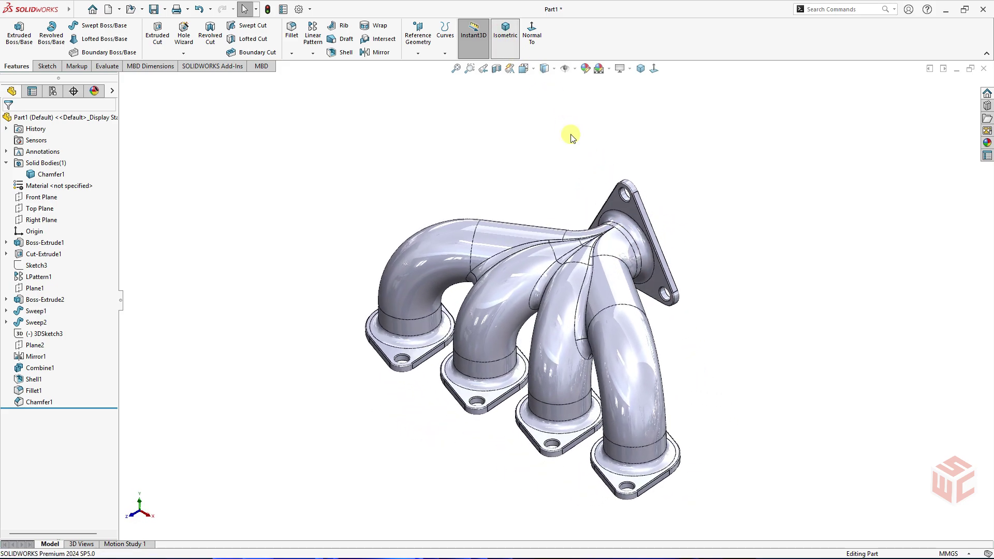
scroll(593, 269, down, 3)
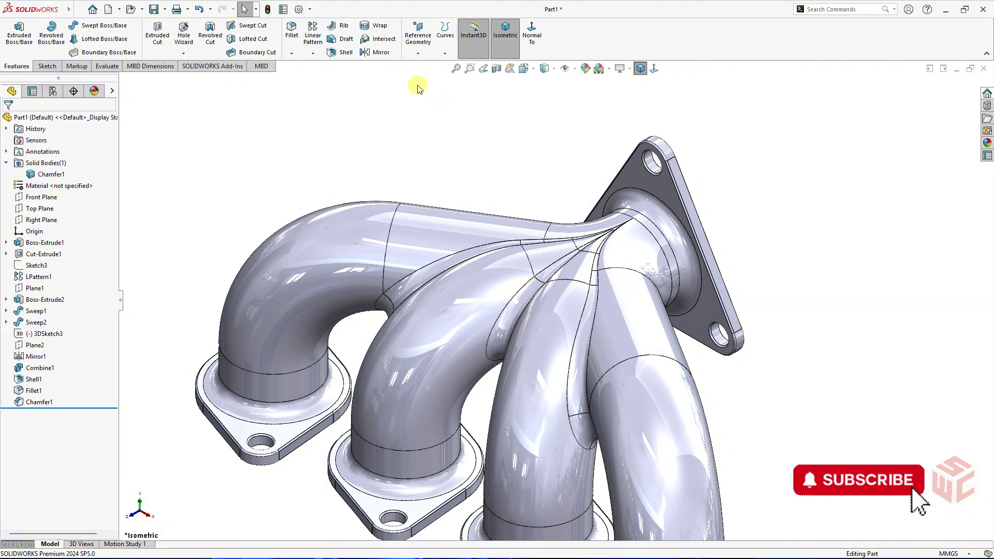
click(300, 9)
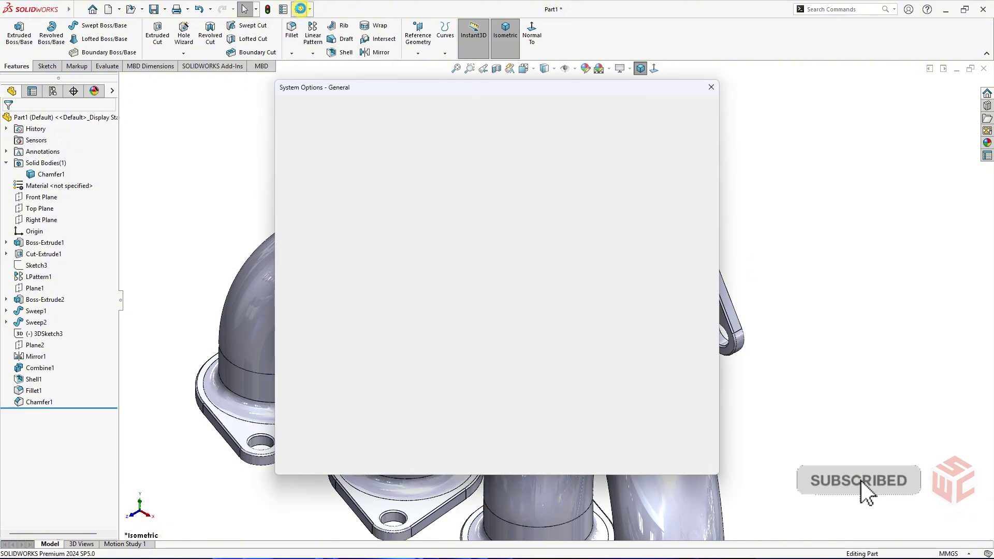
click(302, 205)
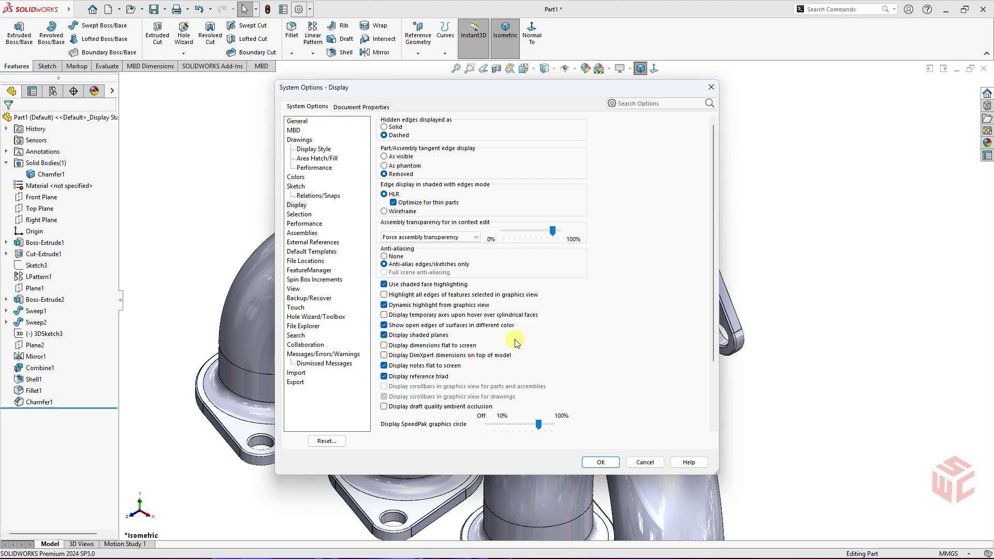
click(604, 462)
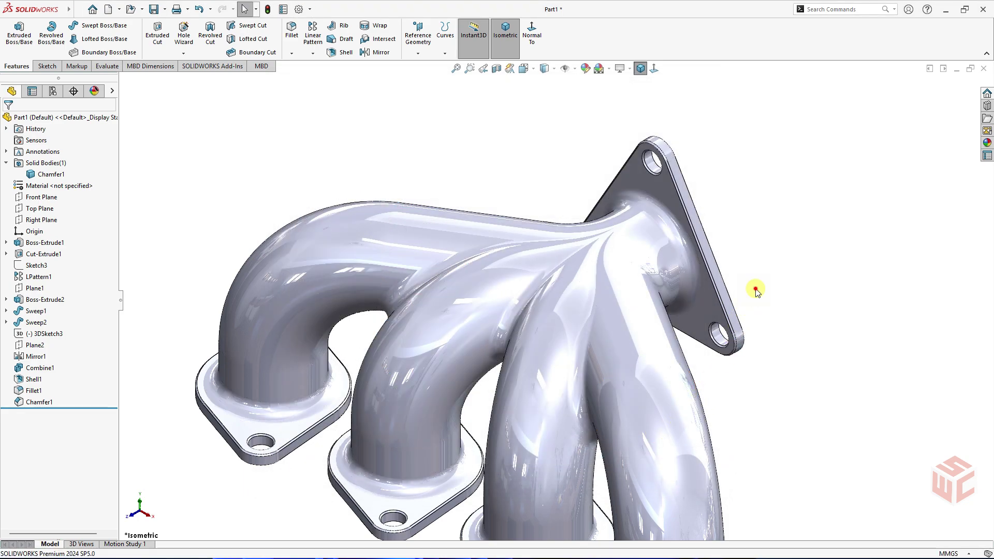
Step: Apply the Metal > Steel polished steel appearance to the whole manifold
mouse_move(573, 347)
middle_down()
mouse_move(688, 378)
mouse_move(707, 337)
mouse_move(760, 342)
mouse_move(699, 346)
mouse_move(709, 350)
middle_up()
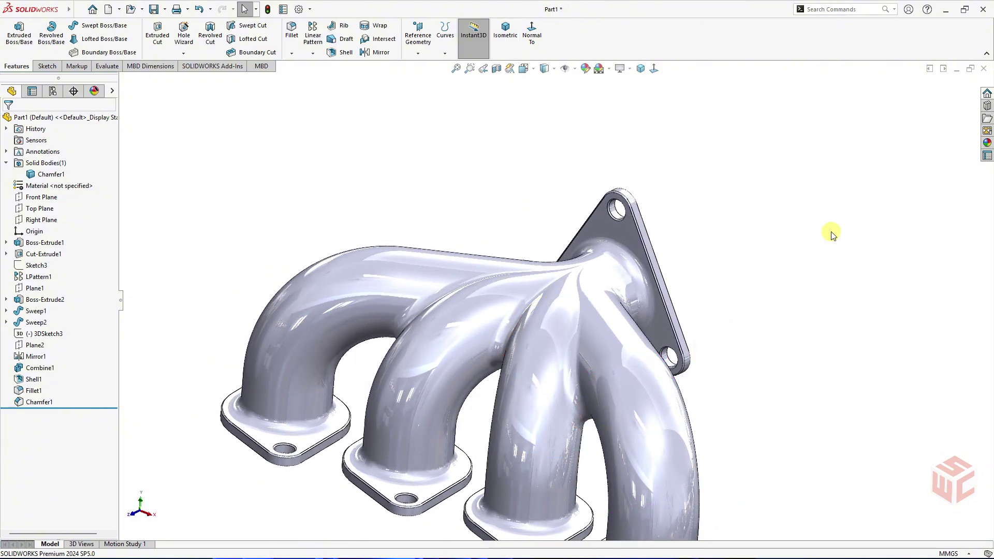
click(988, 143)
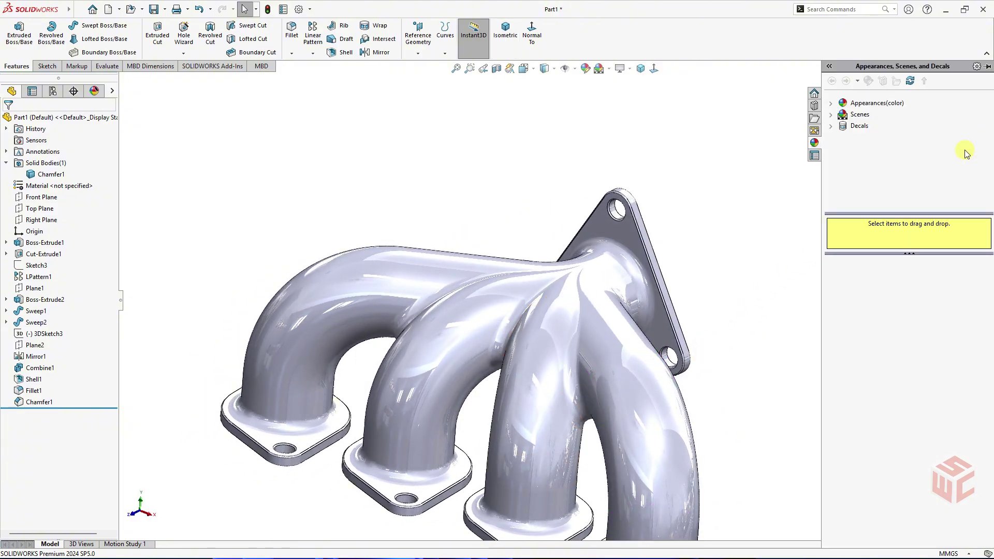
click(832, 105)
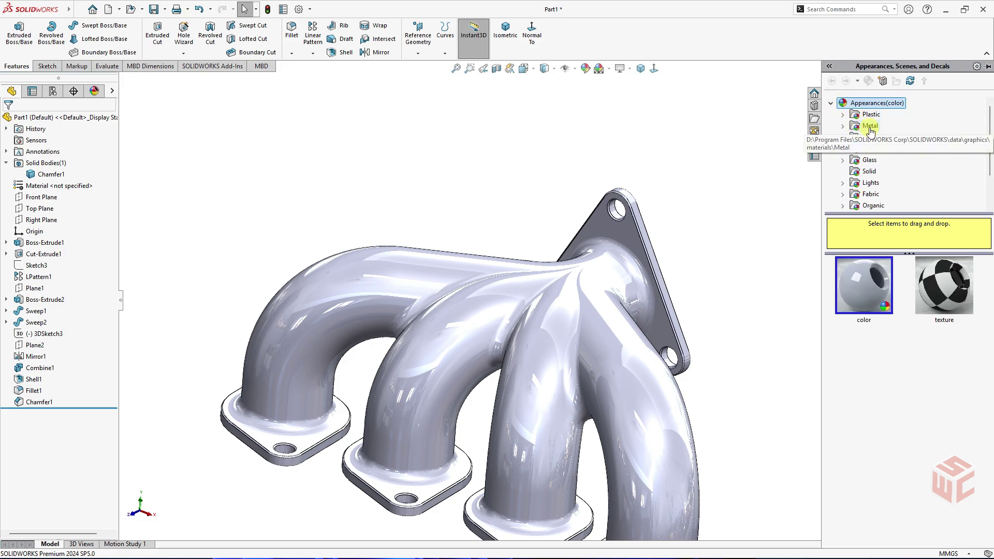
click(843, 126)
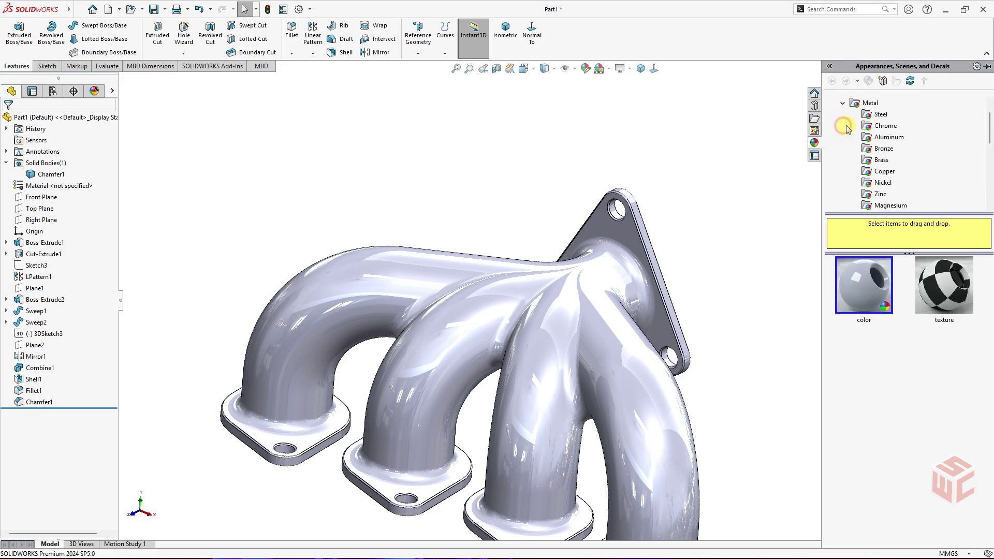
click(878, 115)
double_click(876, 292)
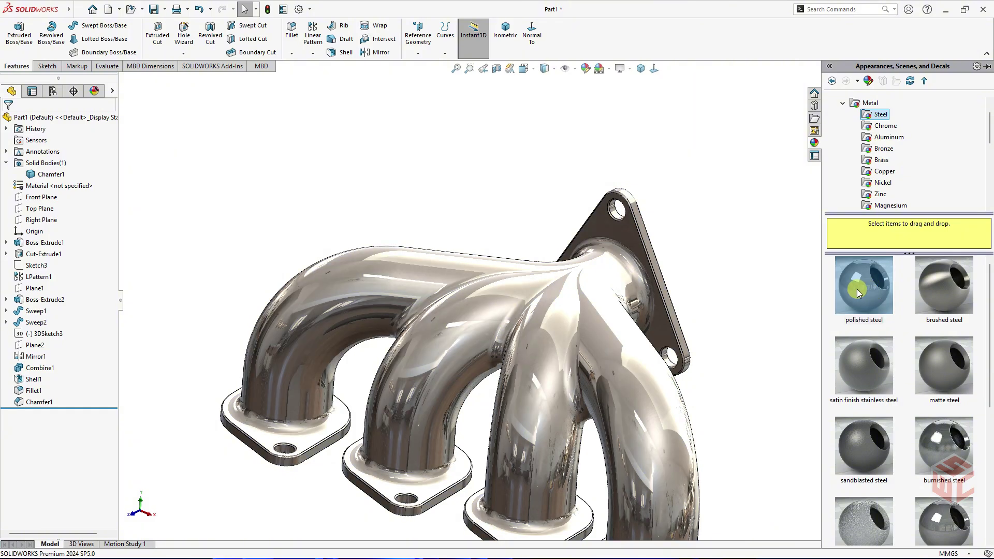
mouse_move(717, 360)
middle_down()
mouse_move(737, 373)
mouse_move(763, 342)
mouse_move(834, 344)
mouse_move(611, 282)
mouse_move(661, 285)
mouse_move(672, 344)
mouse_move(763, 356)
mouse_move(713, 406)
middle_up()
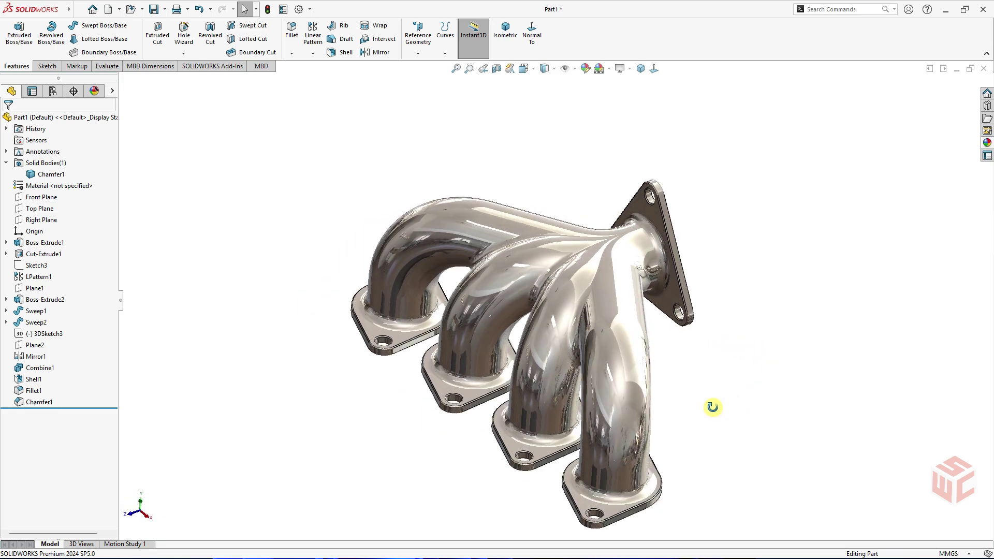
Step: Enable Shadows In Shaded Mode and Ambient Occlusion, then zoom in from isometric view
click(507, 34)
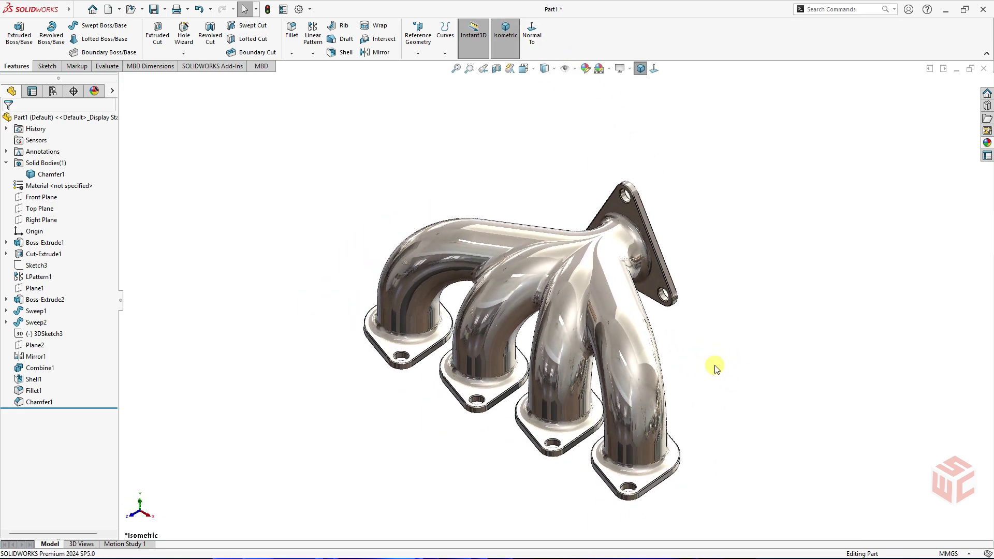
shift+middle_drag(714, 363, 698, 318)
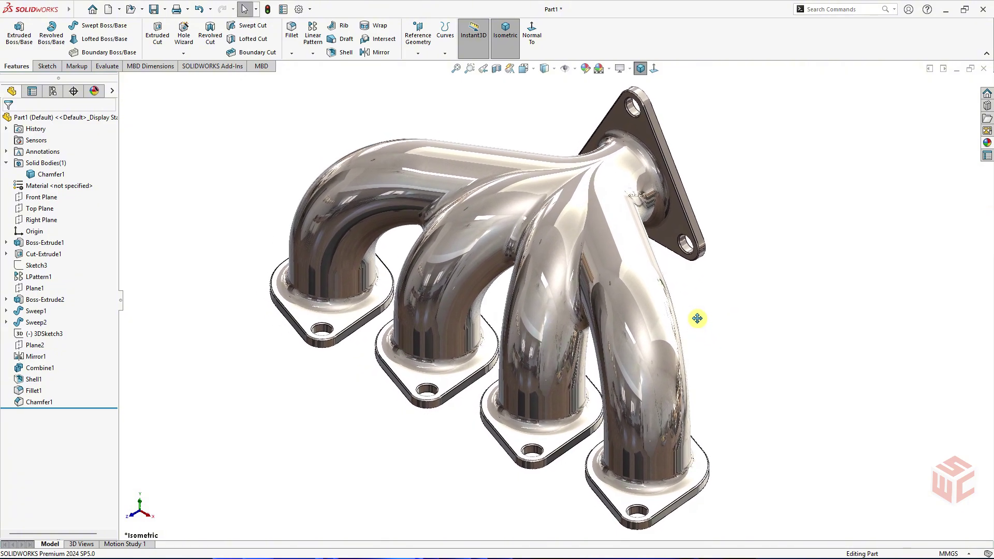
click(630, 71)
click(633, 93)
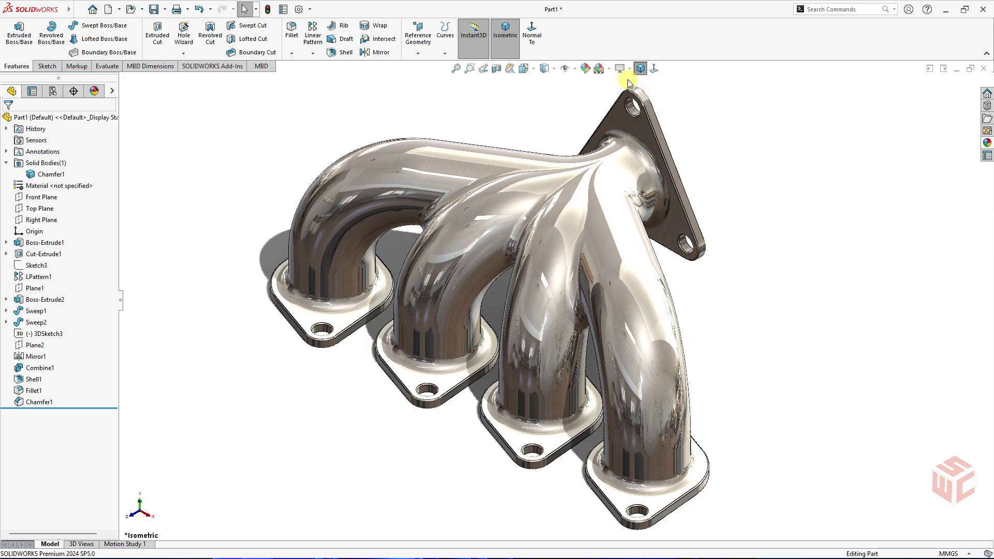
click(632, 74)
click(634, 107)
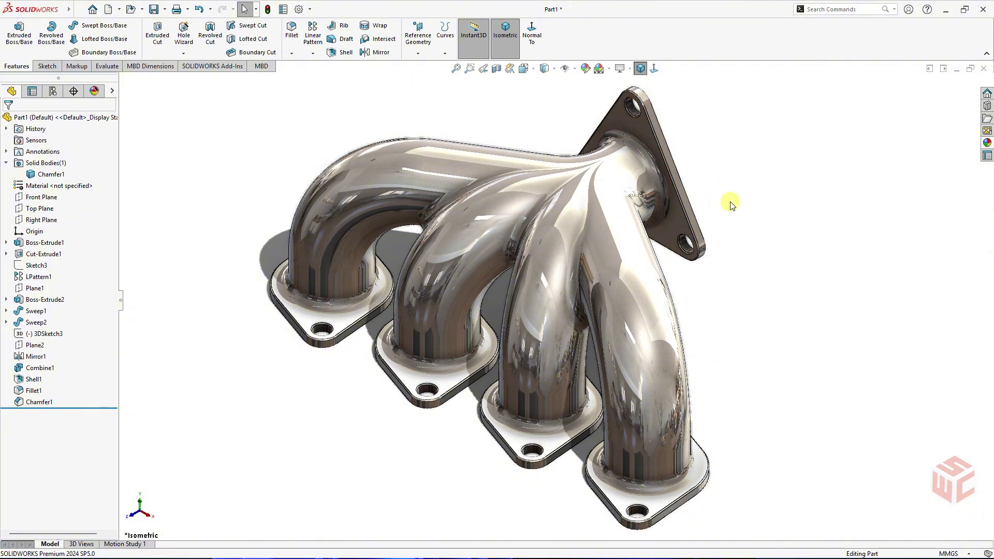
mouse_move(717, 334)
middle_down()
mouse_move(498, 283)
mouse_move(406, 285)
mouse_move(475, 288)
mouse_move(562, 195)
mouse_move(614, 304)
mouse_move(770, 332)
middle_up()
click(502, 40)
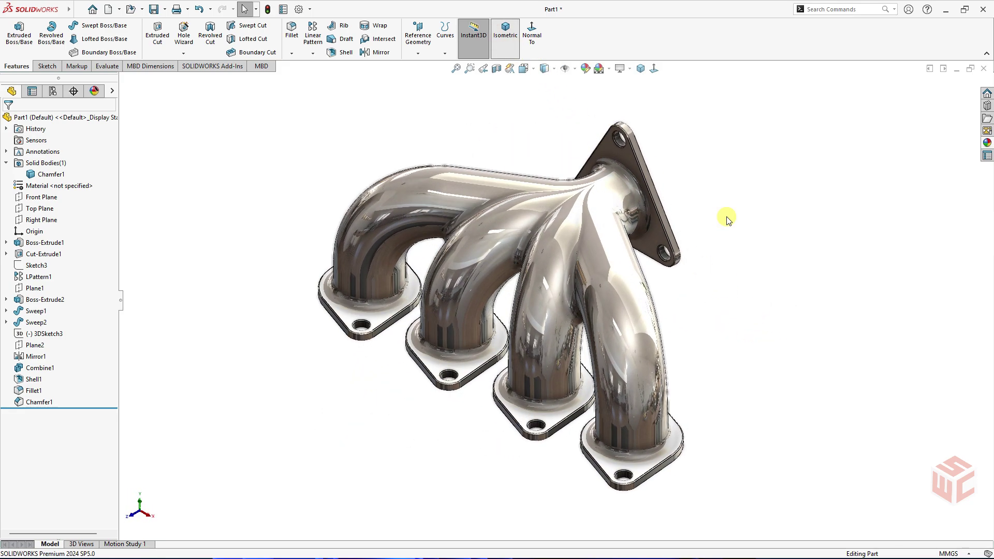
mouse_move(655, 314)
shift+middle_down()
mouse_move(658, 263)
mouse_move(656, 273)
shift+middle_up()
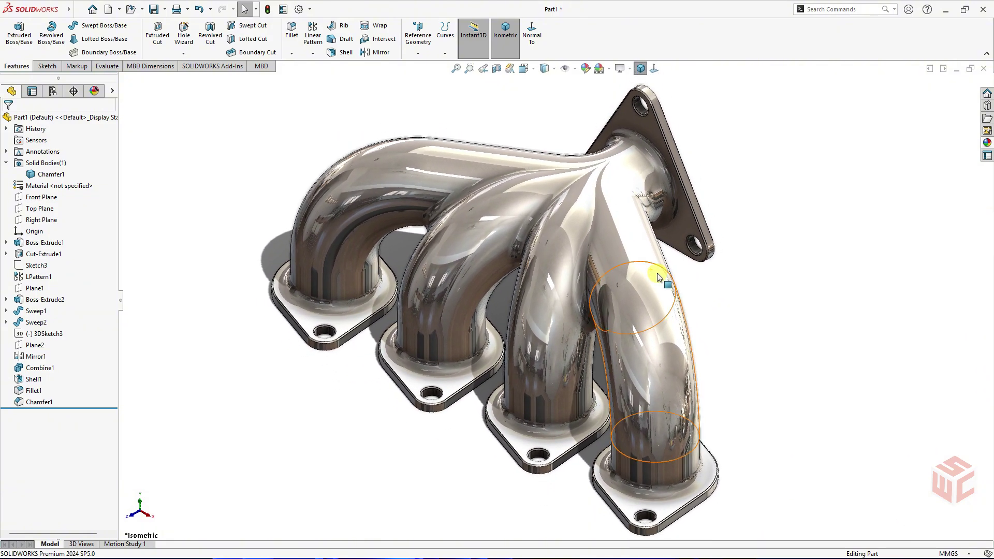